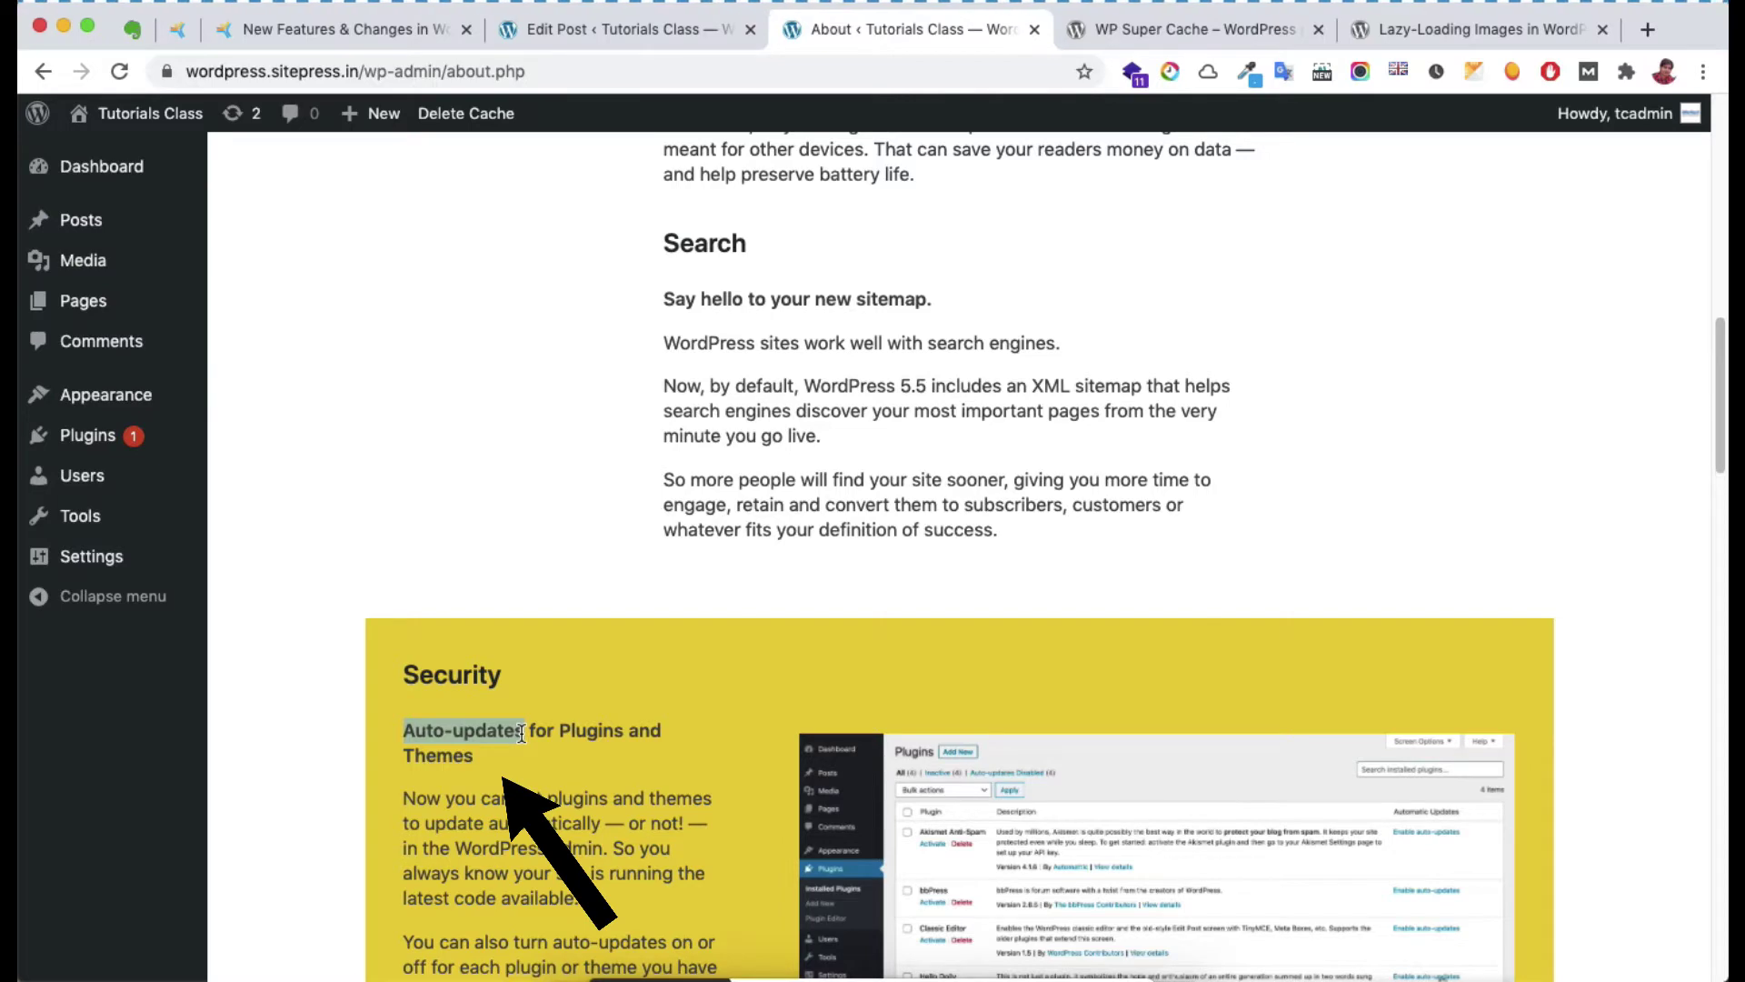
# Step: Review the WordPress 5.5 About page's sections on security, block editor highlights, accessibility and developer changes
pyautogui.scroll(-3, 521, 733)
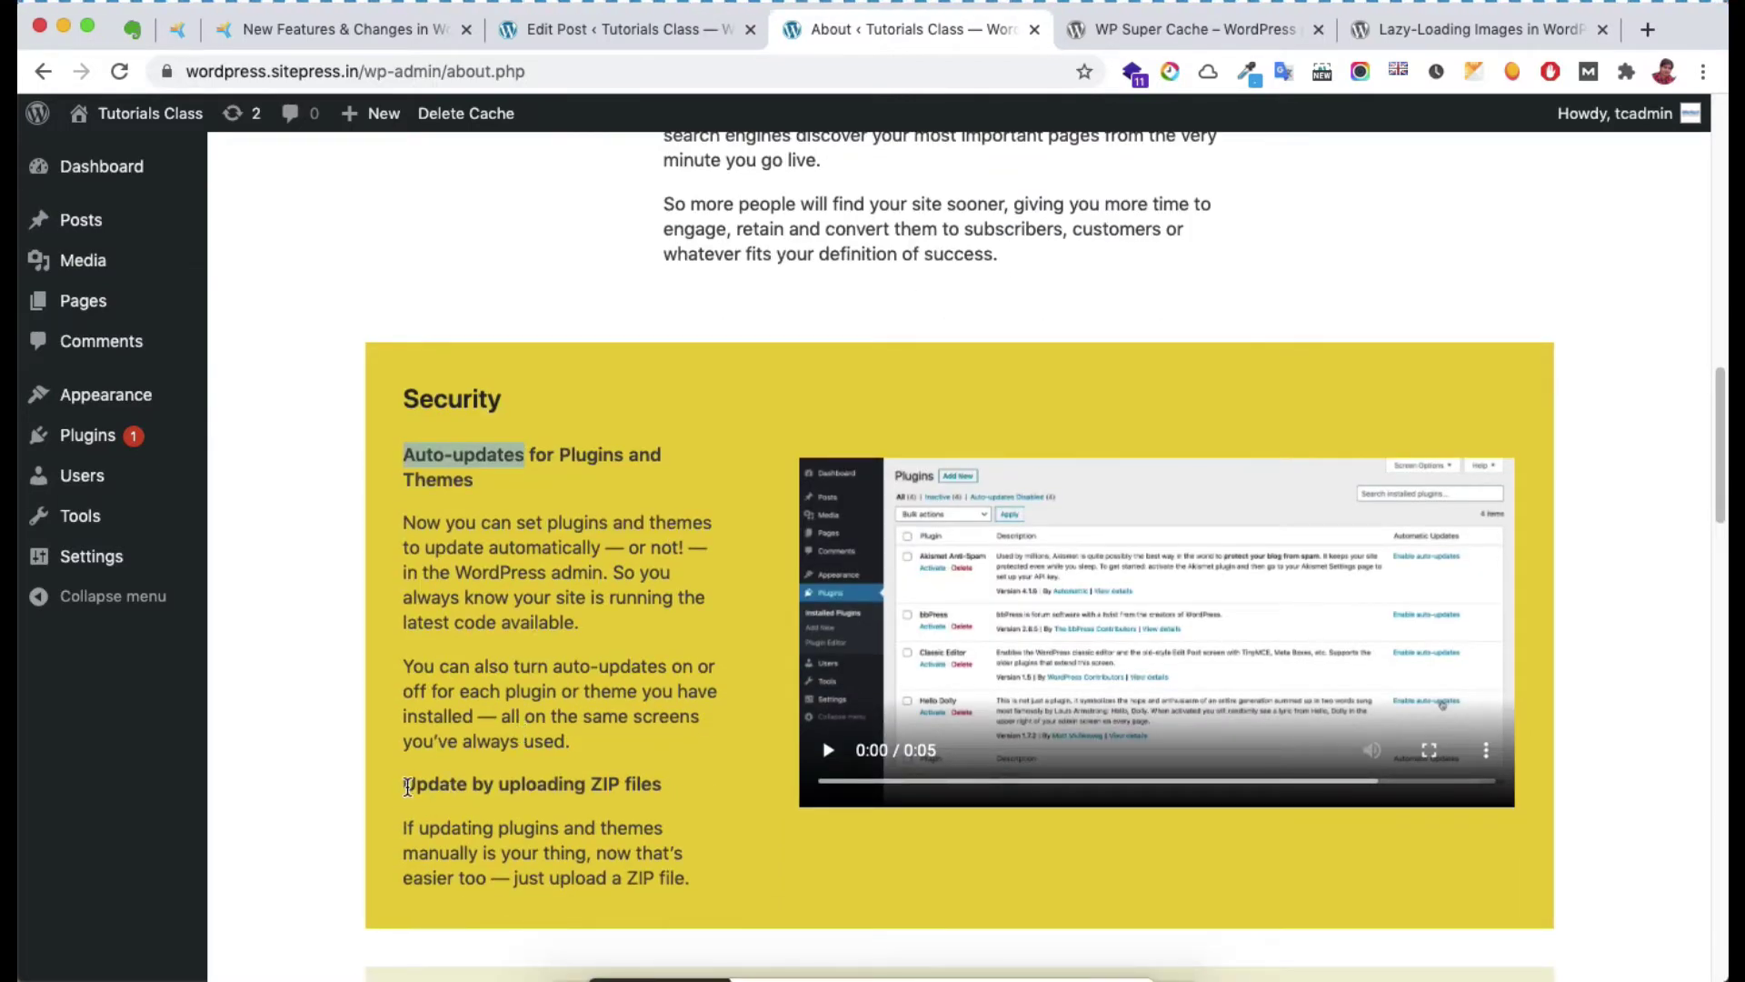
pyautogui.moveTo(407, 787); pyautogui.dragTo(661, 783)
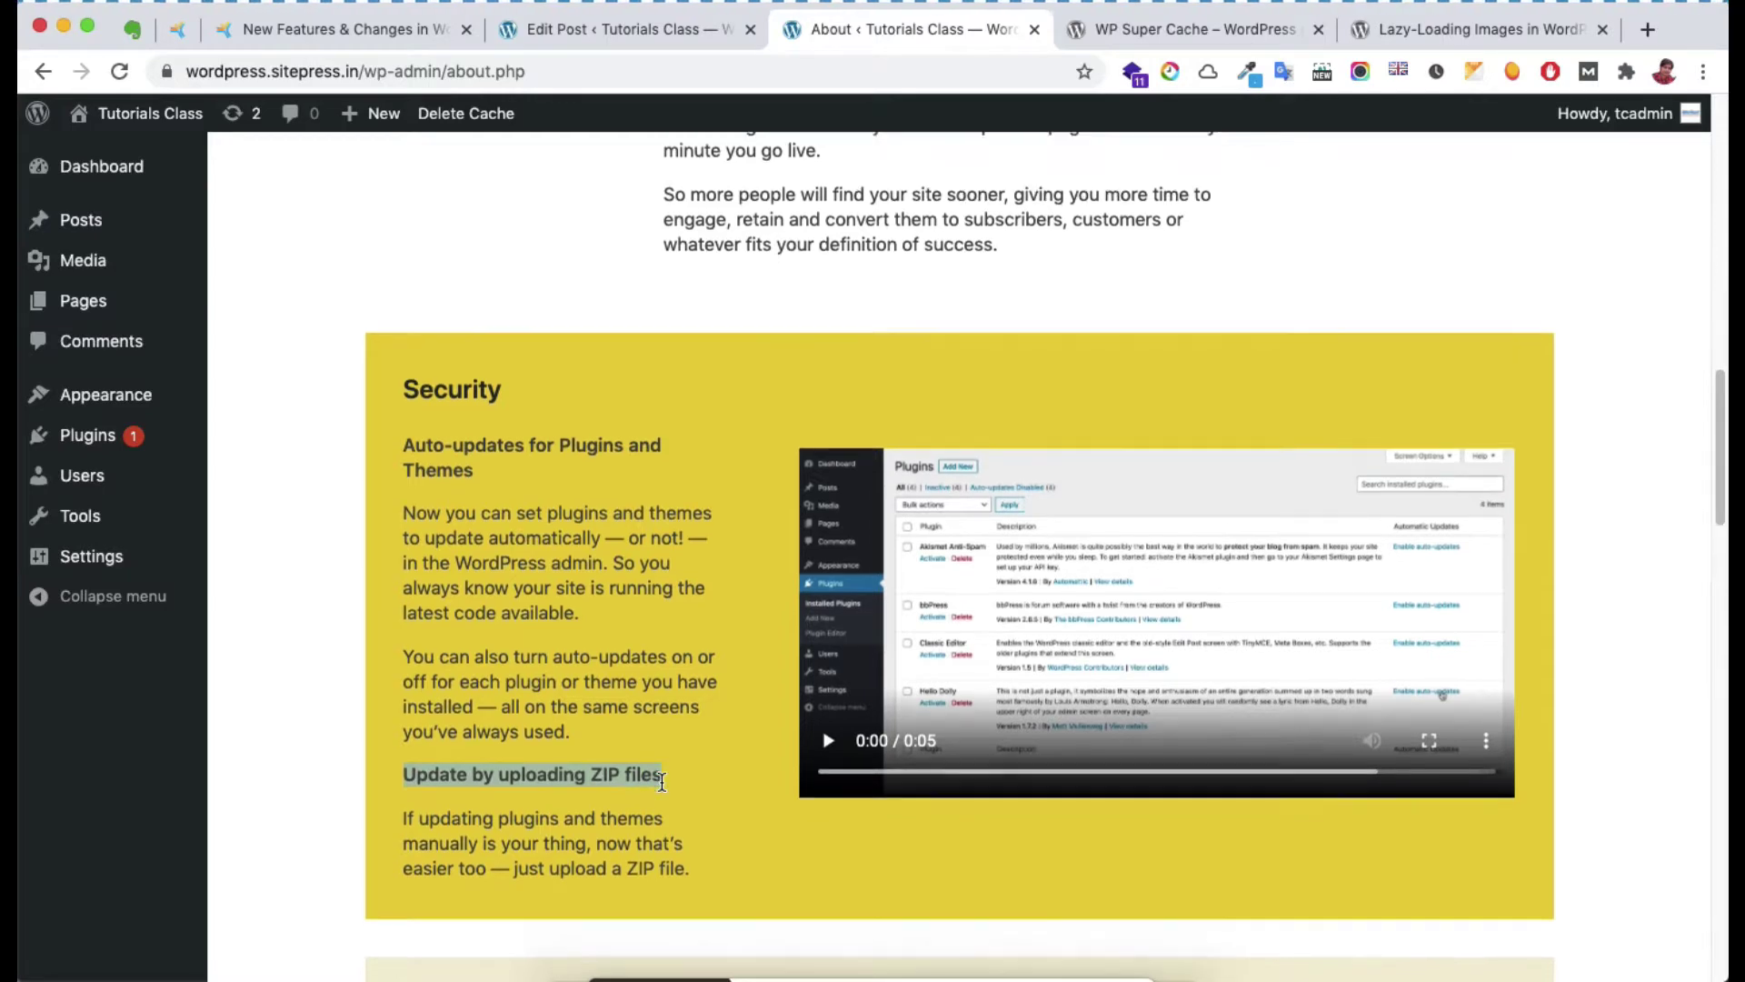
pyautogui.scroll(-4, 661, 783)
pyautogui.scroll(-3, 661, 783)
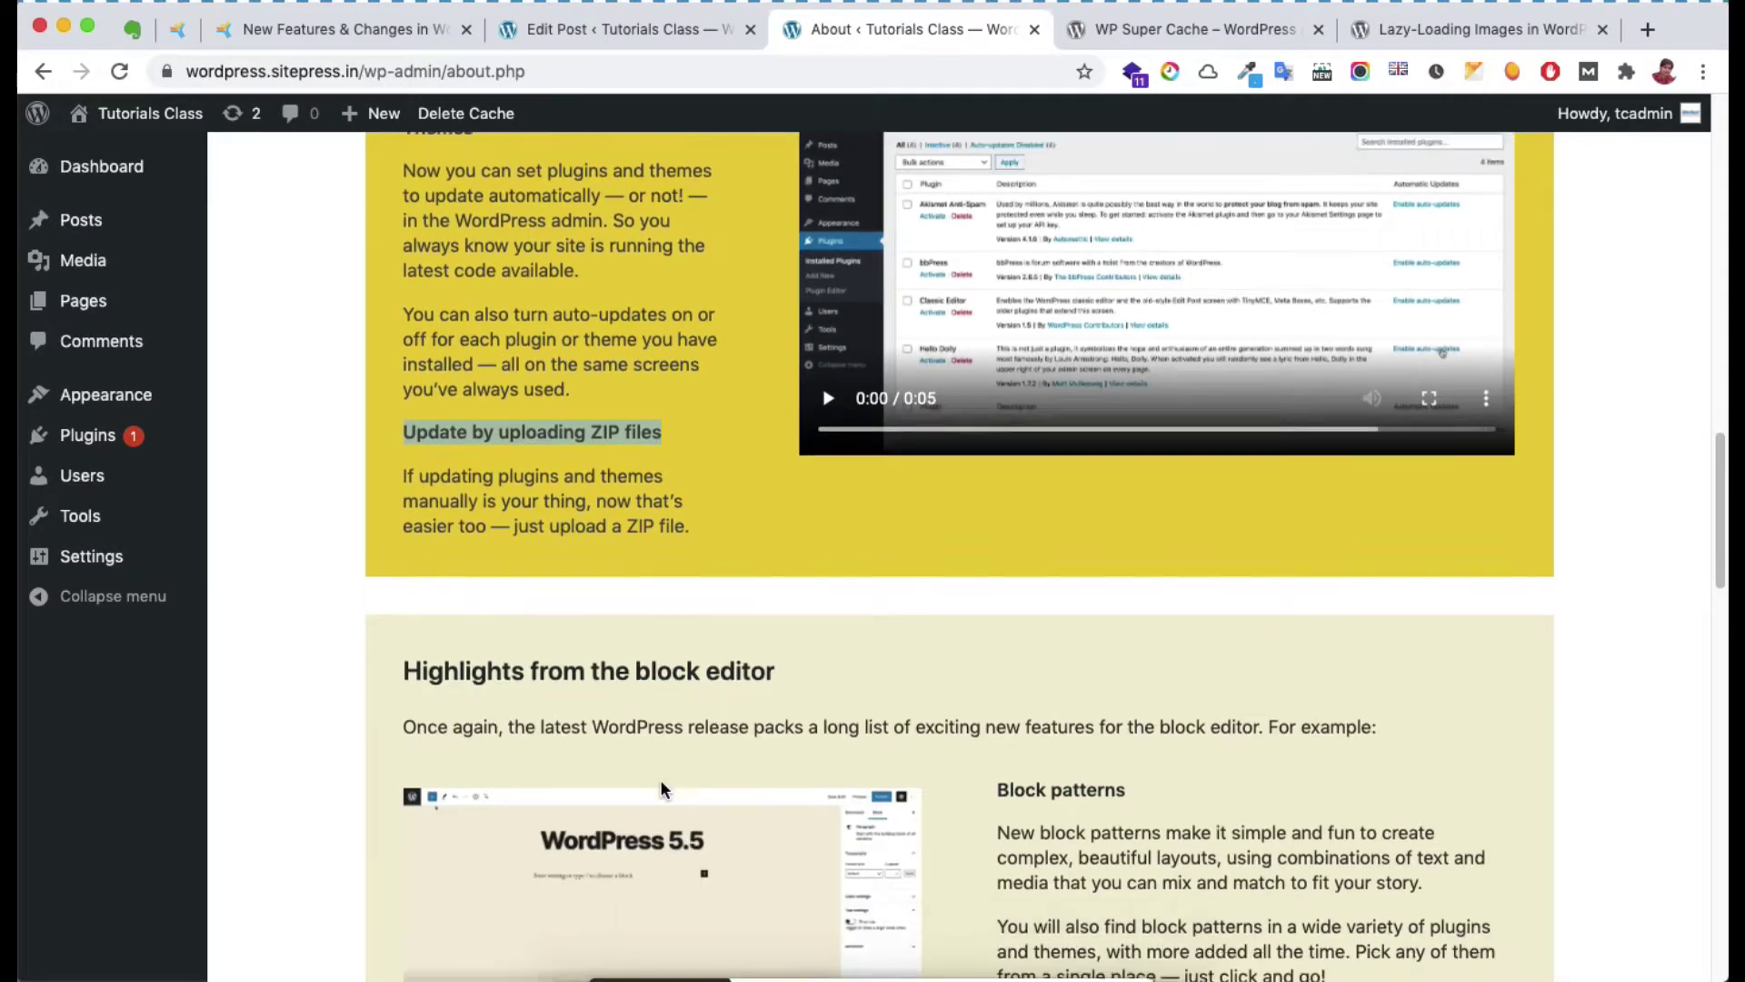
pyautogui.scroll(-2, 1061, 746)
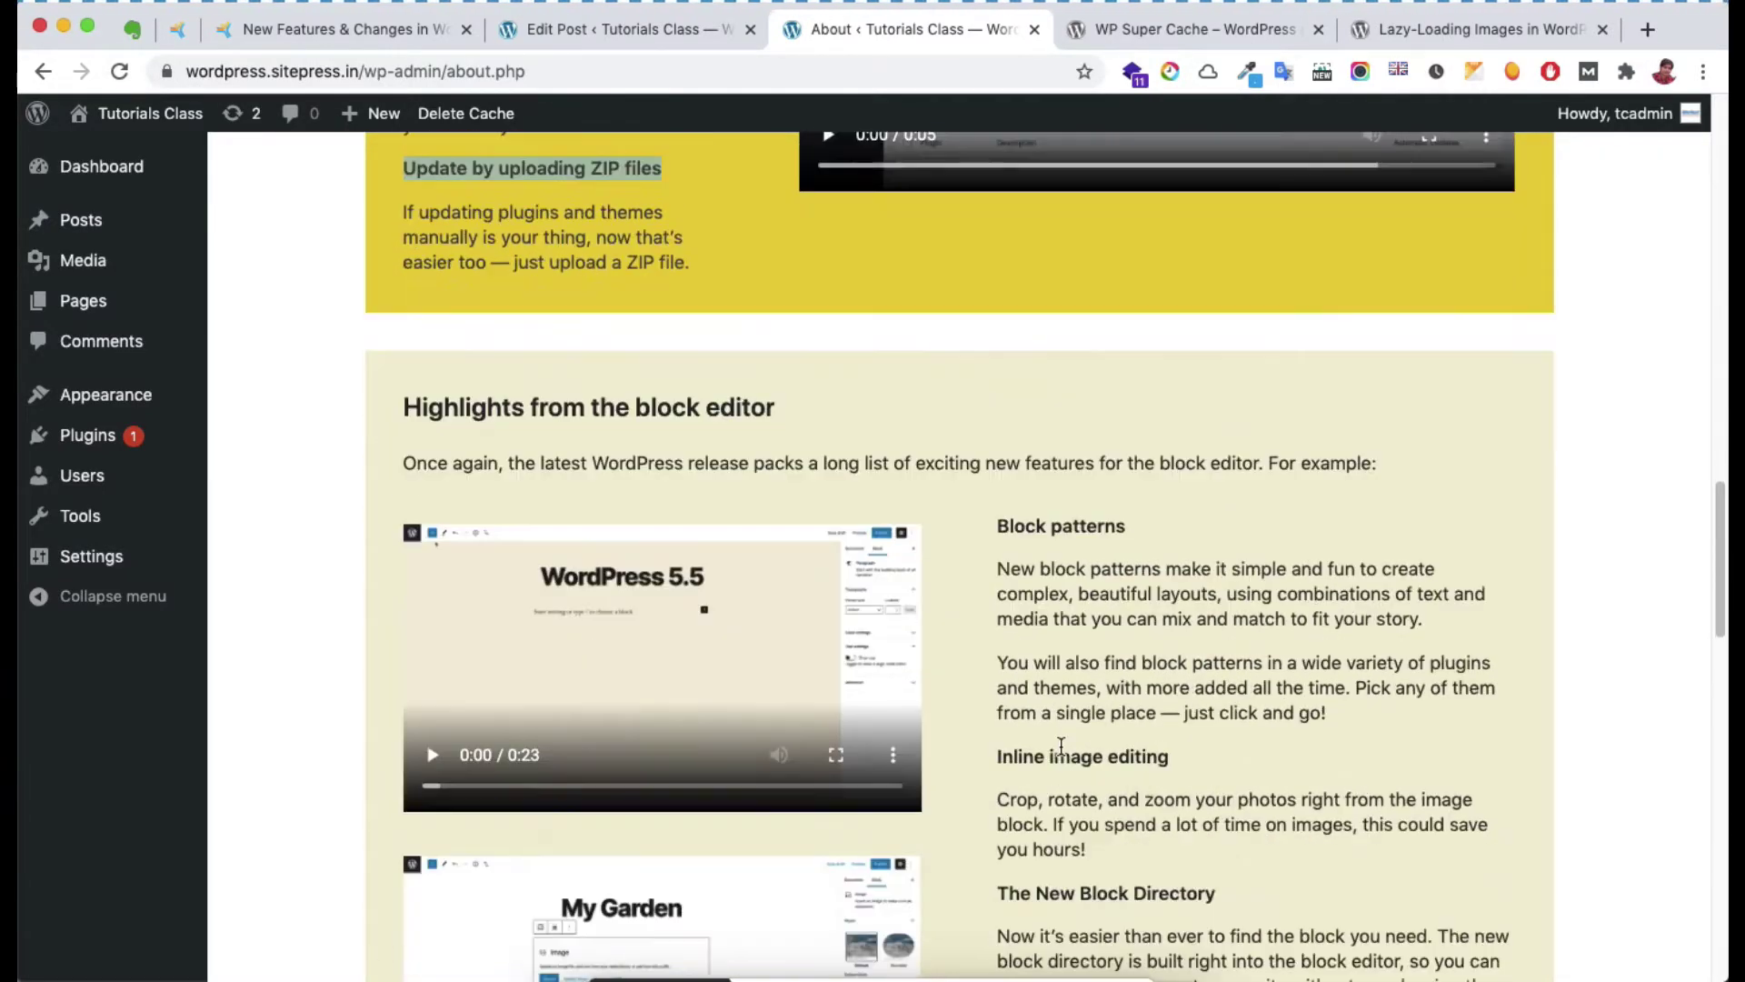
pyautogui.moveTo(997, 756); pyautogui.dragTo(1174, 762)
pyautogui.scroll(-3, 1088, 777)
pyautogui.scroll(-5, 1088, 777)
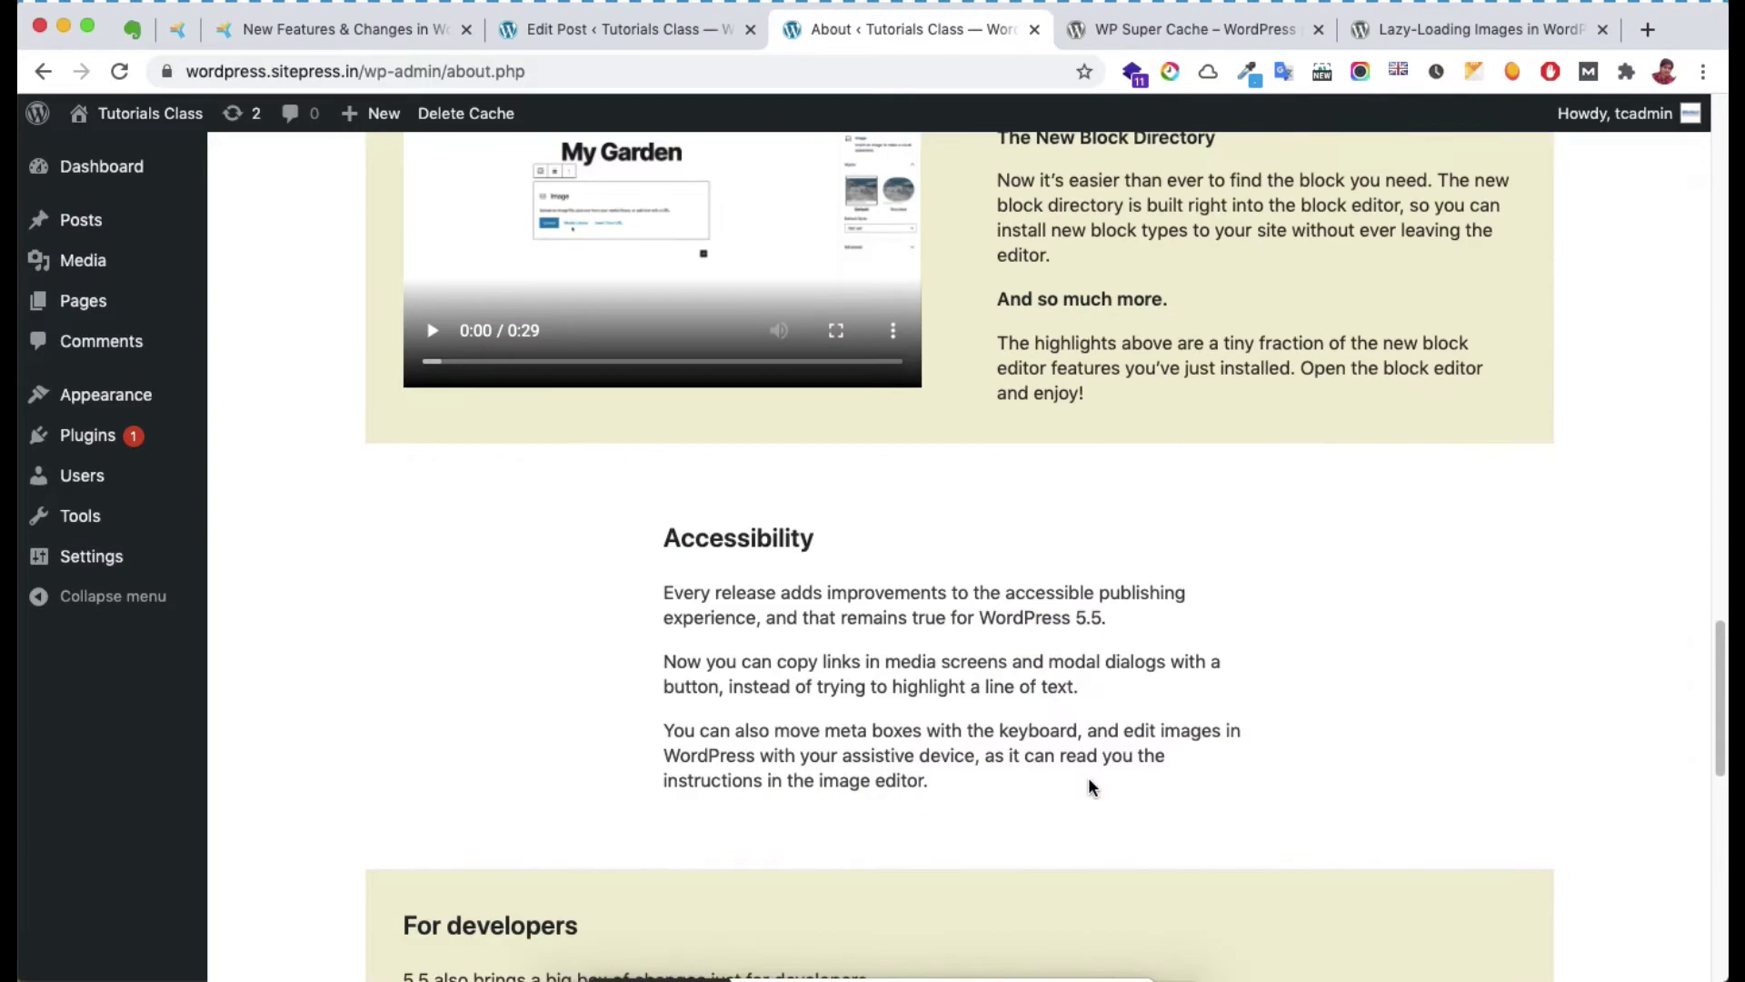
pyautogui.scroll(-2, 1088, 776)
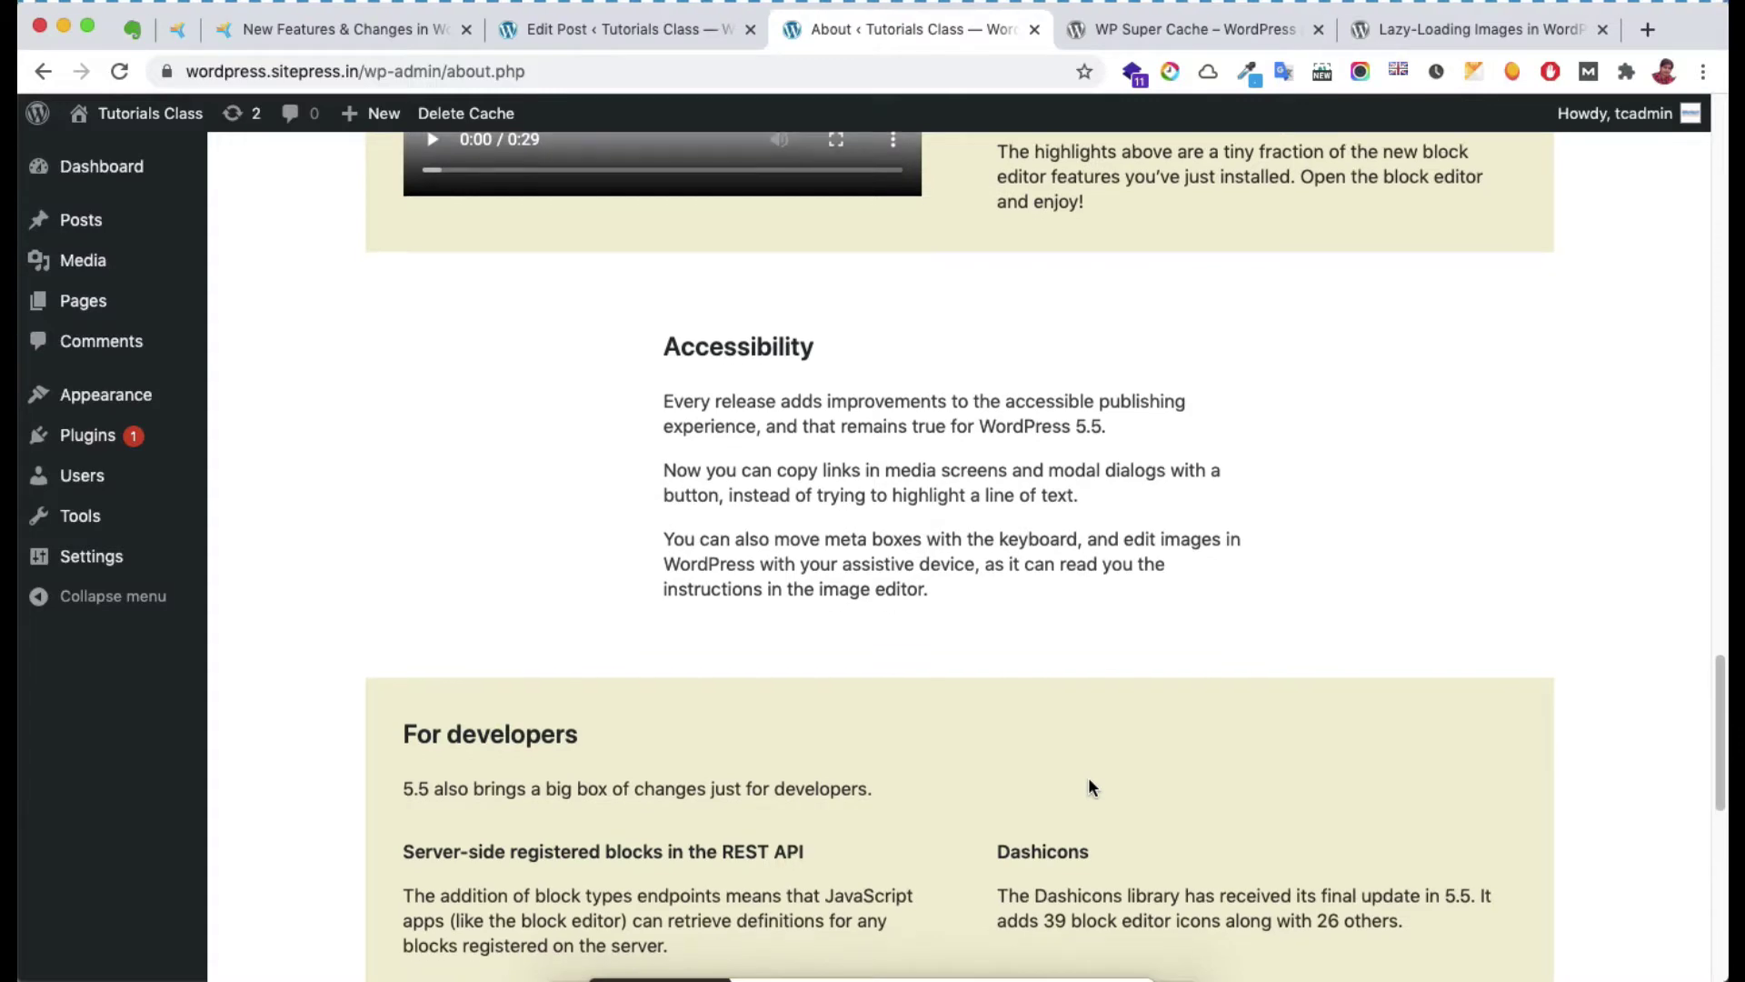
pyautogui.scroll(-4, 1088, 776)
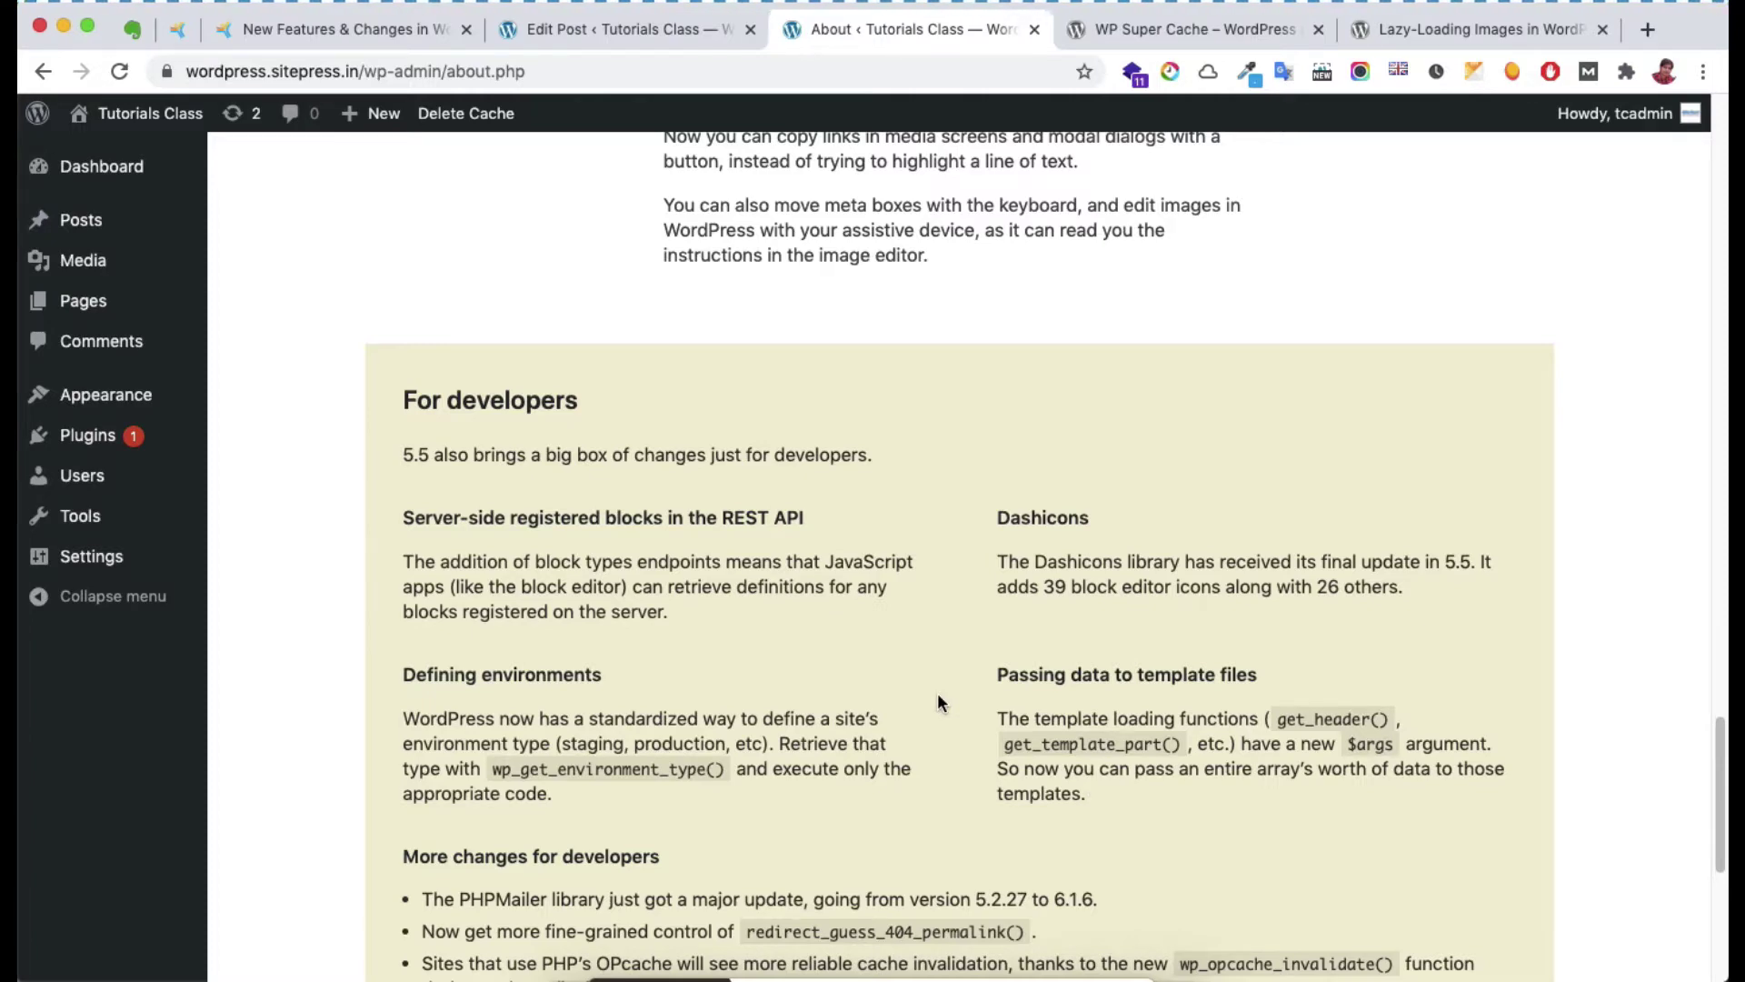
pyautogui.scroll(10, 1025, 362)
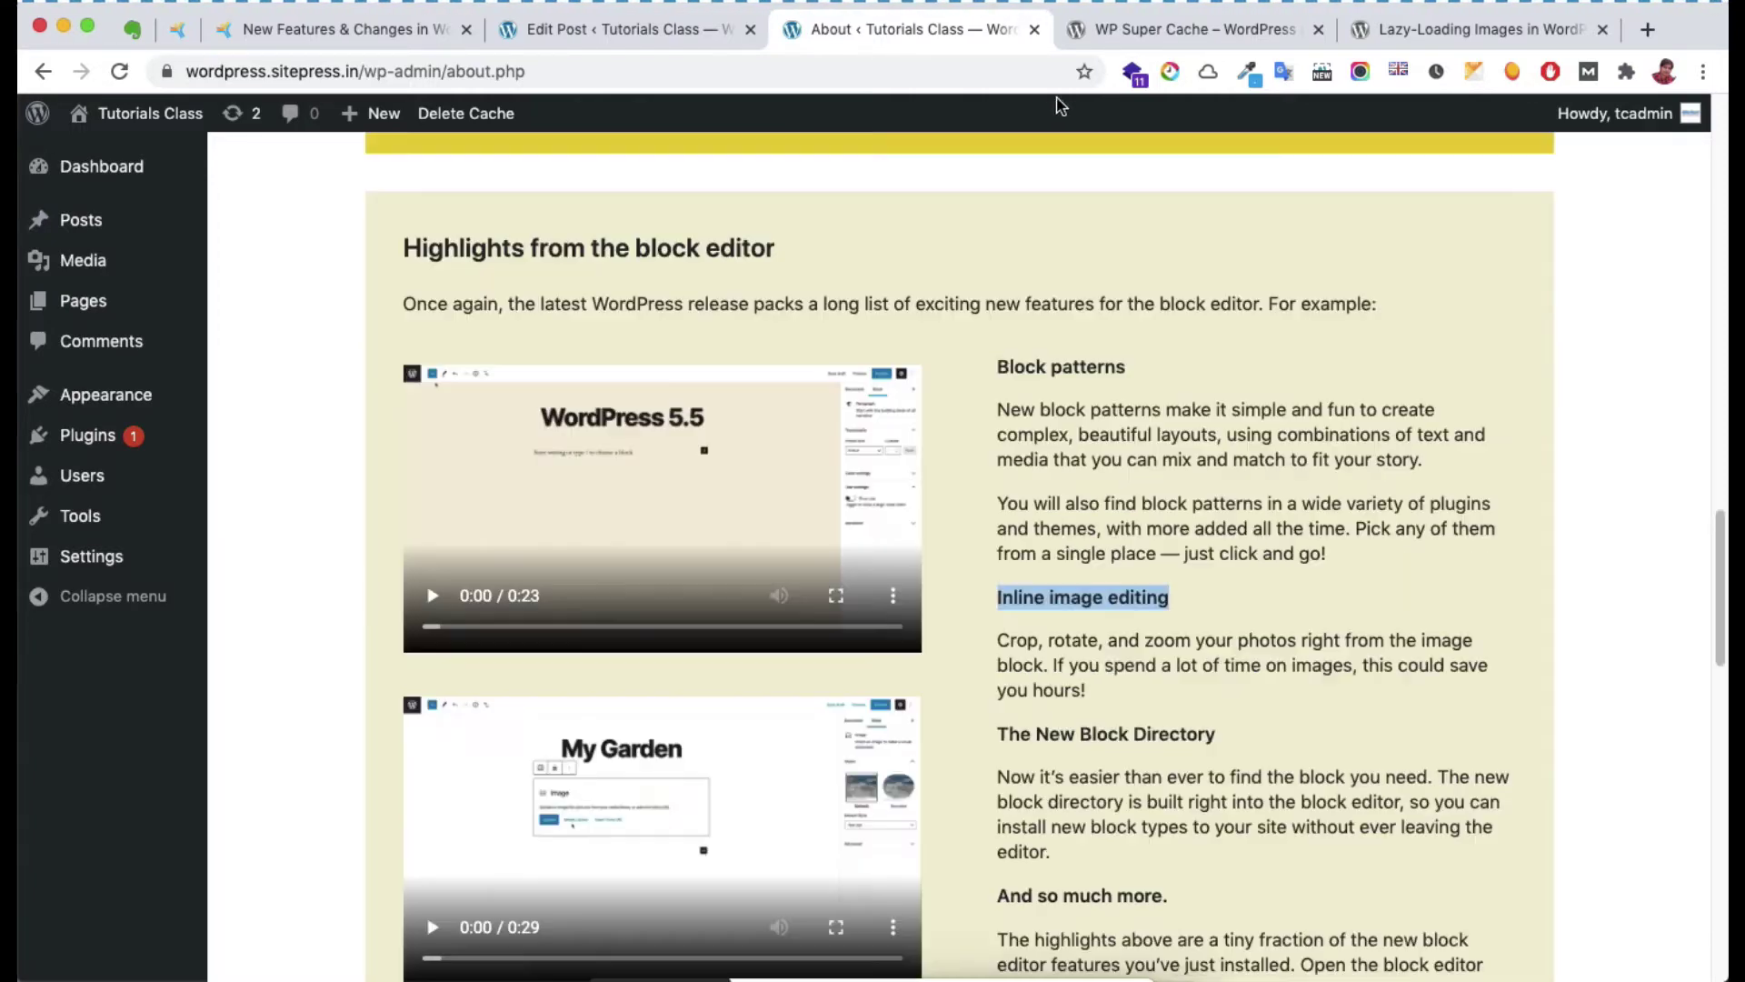
# Step: Close the About page and highlight "Auto-updates for Plugins and Themes" in the Tutorials Class article's WordPress 5.5 feature list
pyautogui.click(1035, 29)
pyautogui.click(345, 29)
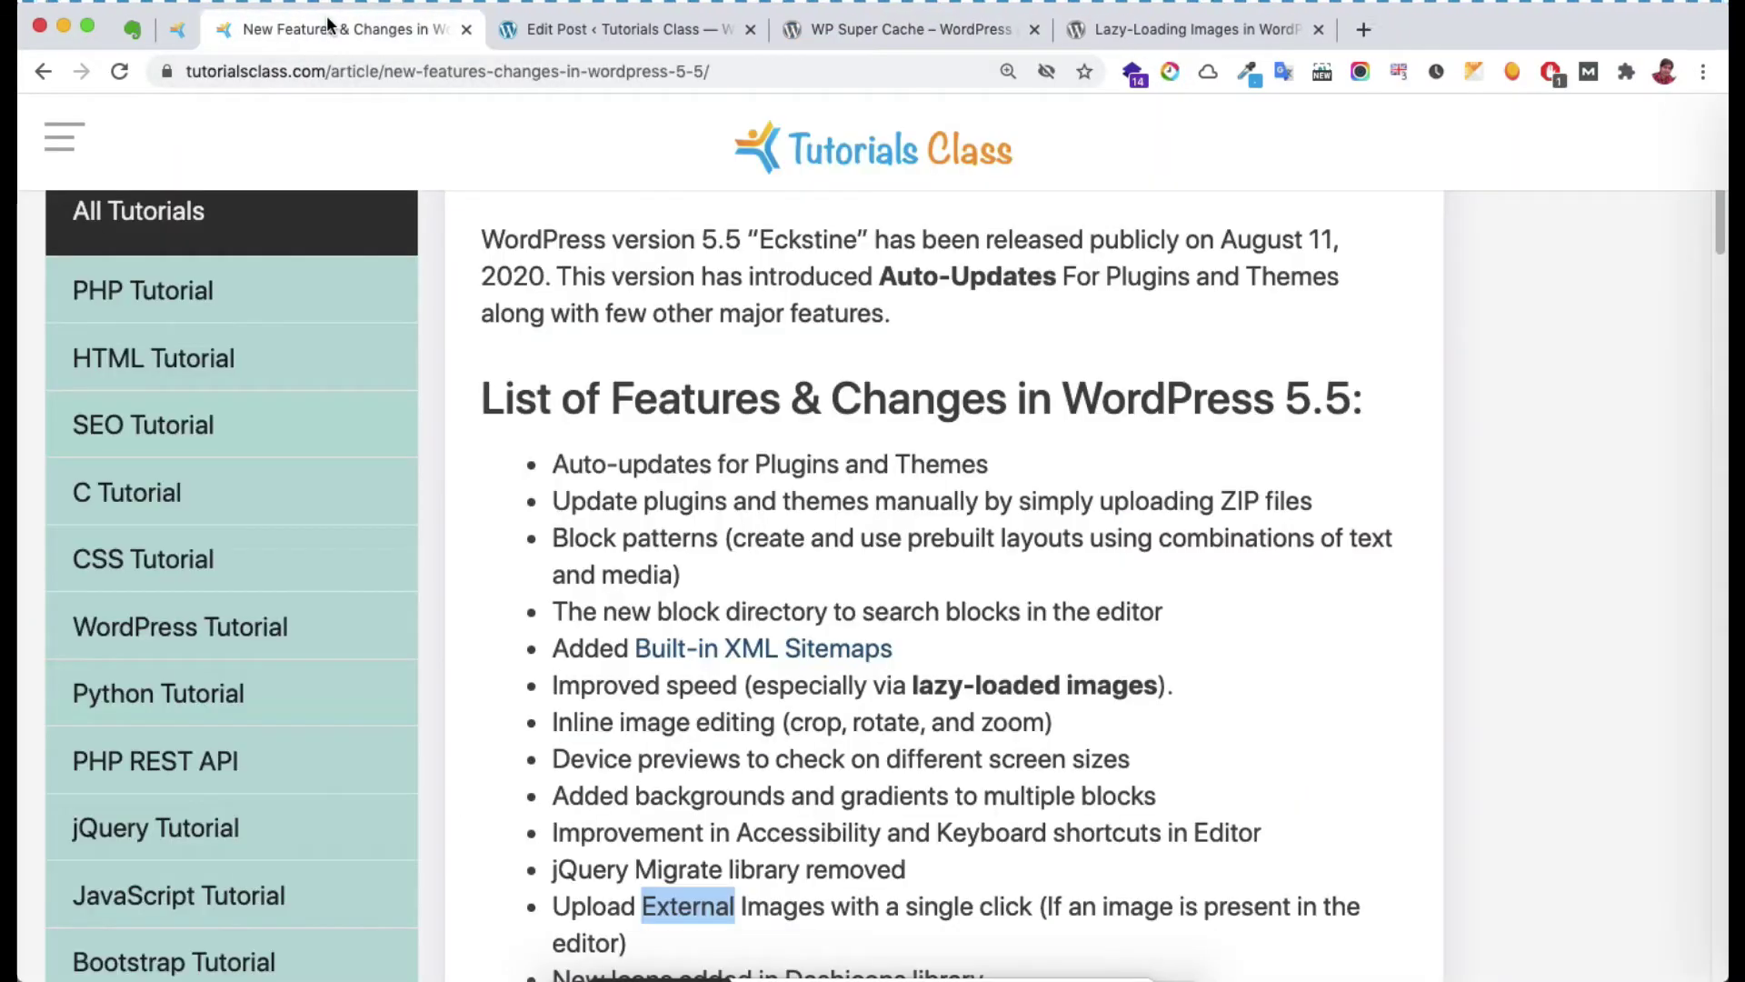
pyautogui.scroll(-1, 612, 514)
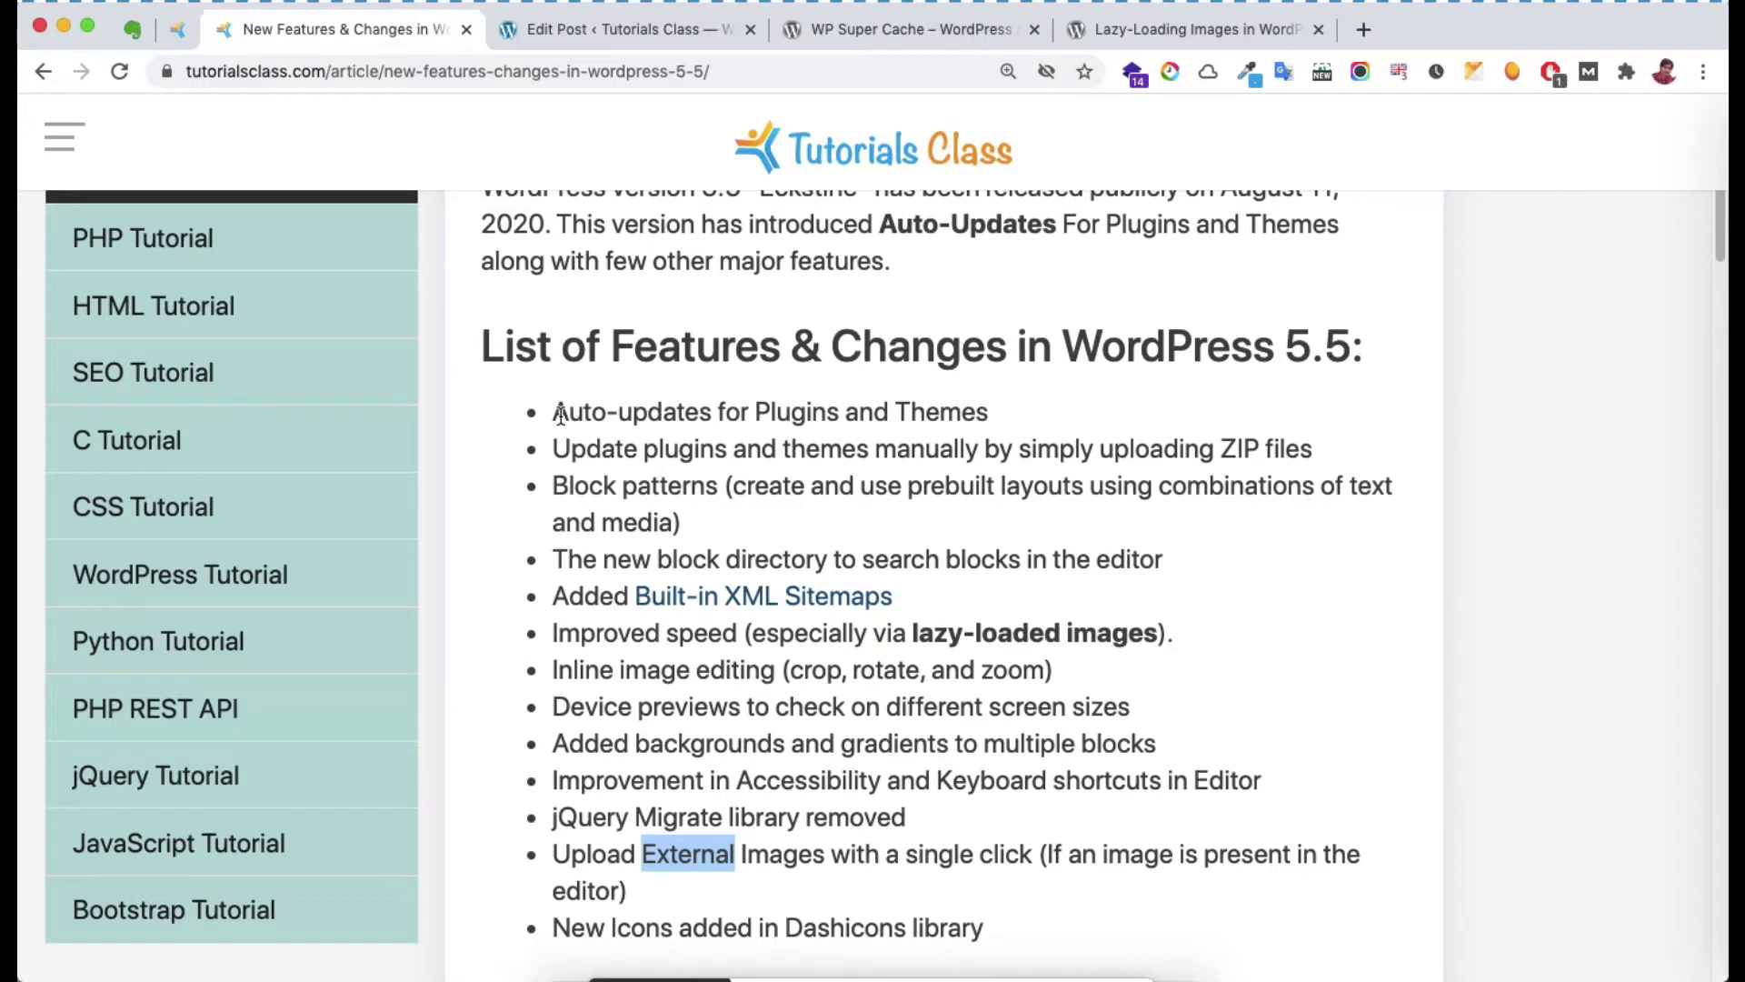
pyautogui.moveTo(553, 414); pyautogui.dragTo(1071, 391)
pyautogui.scroll(-1, 1070, 388)
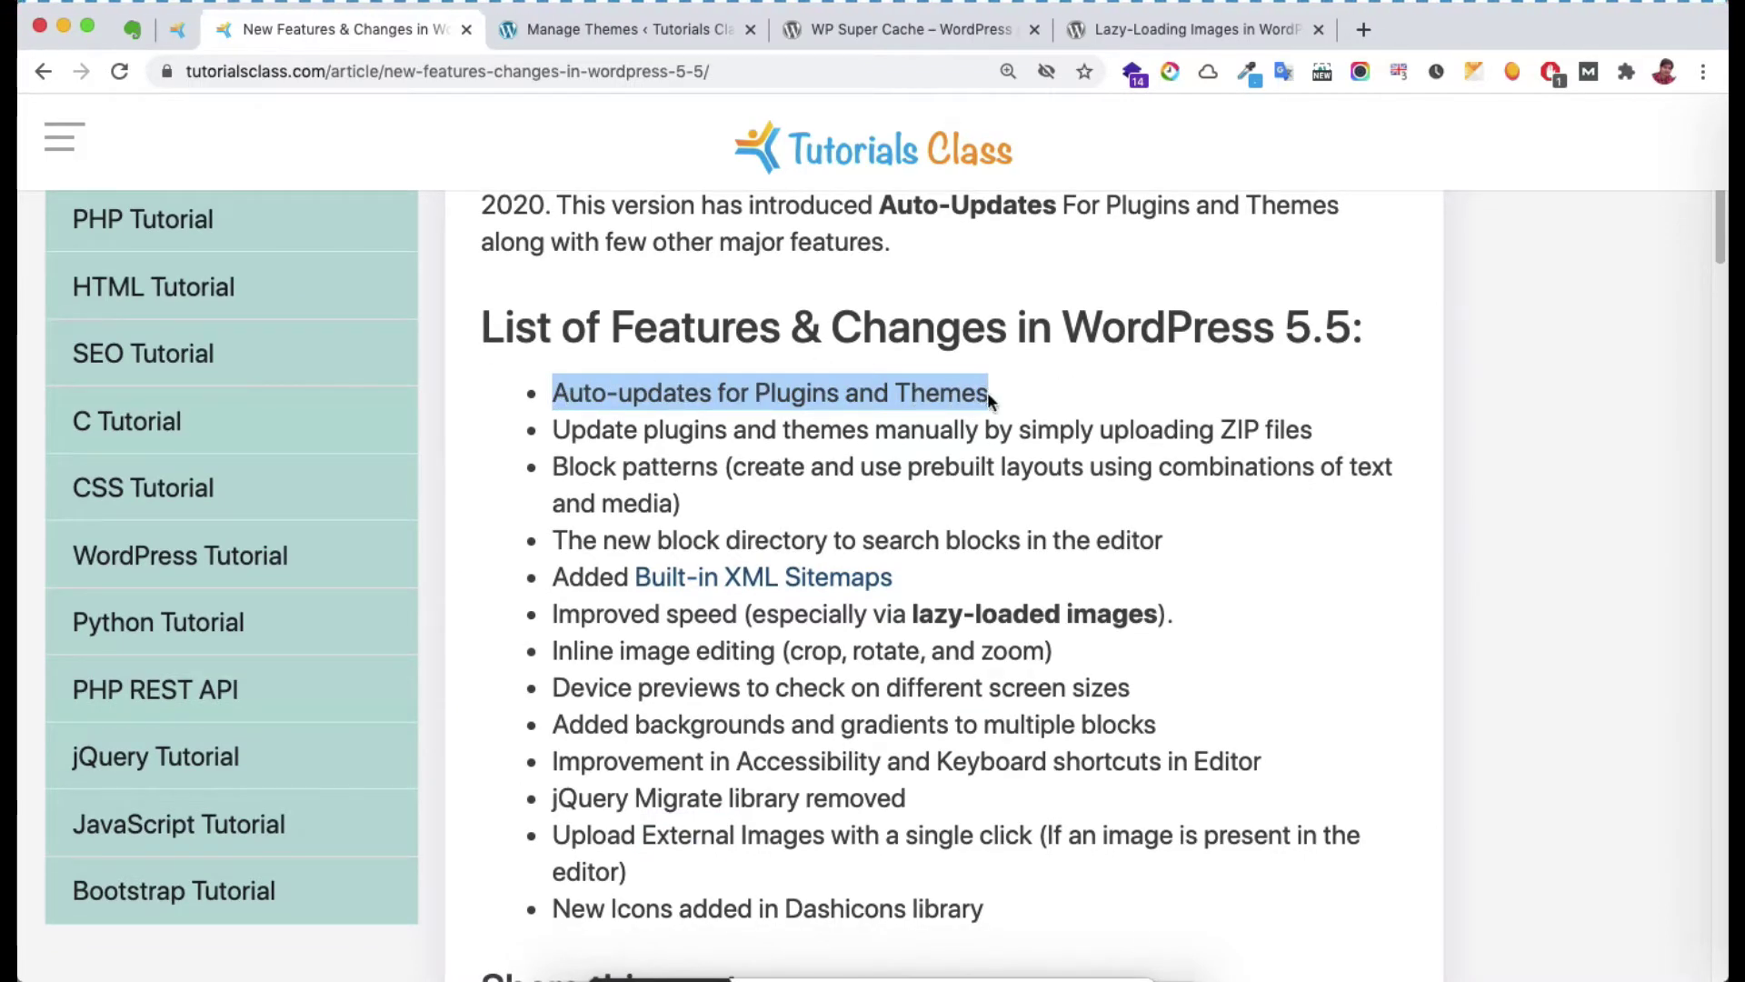
# Step: Enable auto-updates for the Twenty Nineteen theme in the site's admin, and open the installed plugins list
pyautogui.click(652, 29)
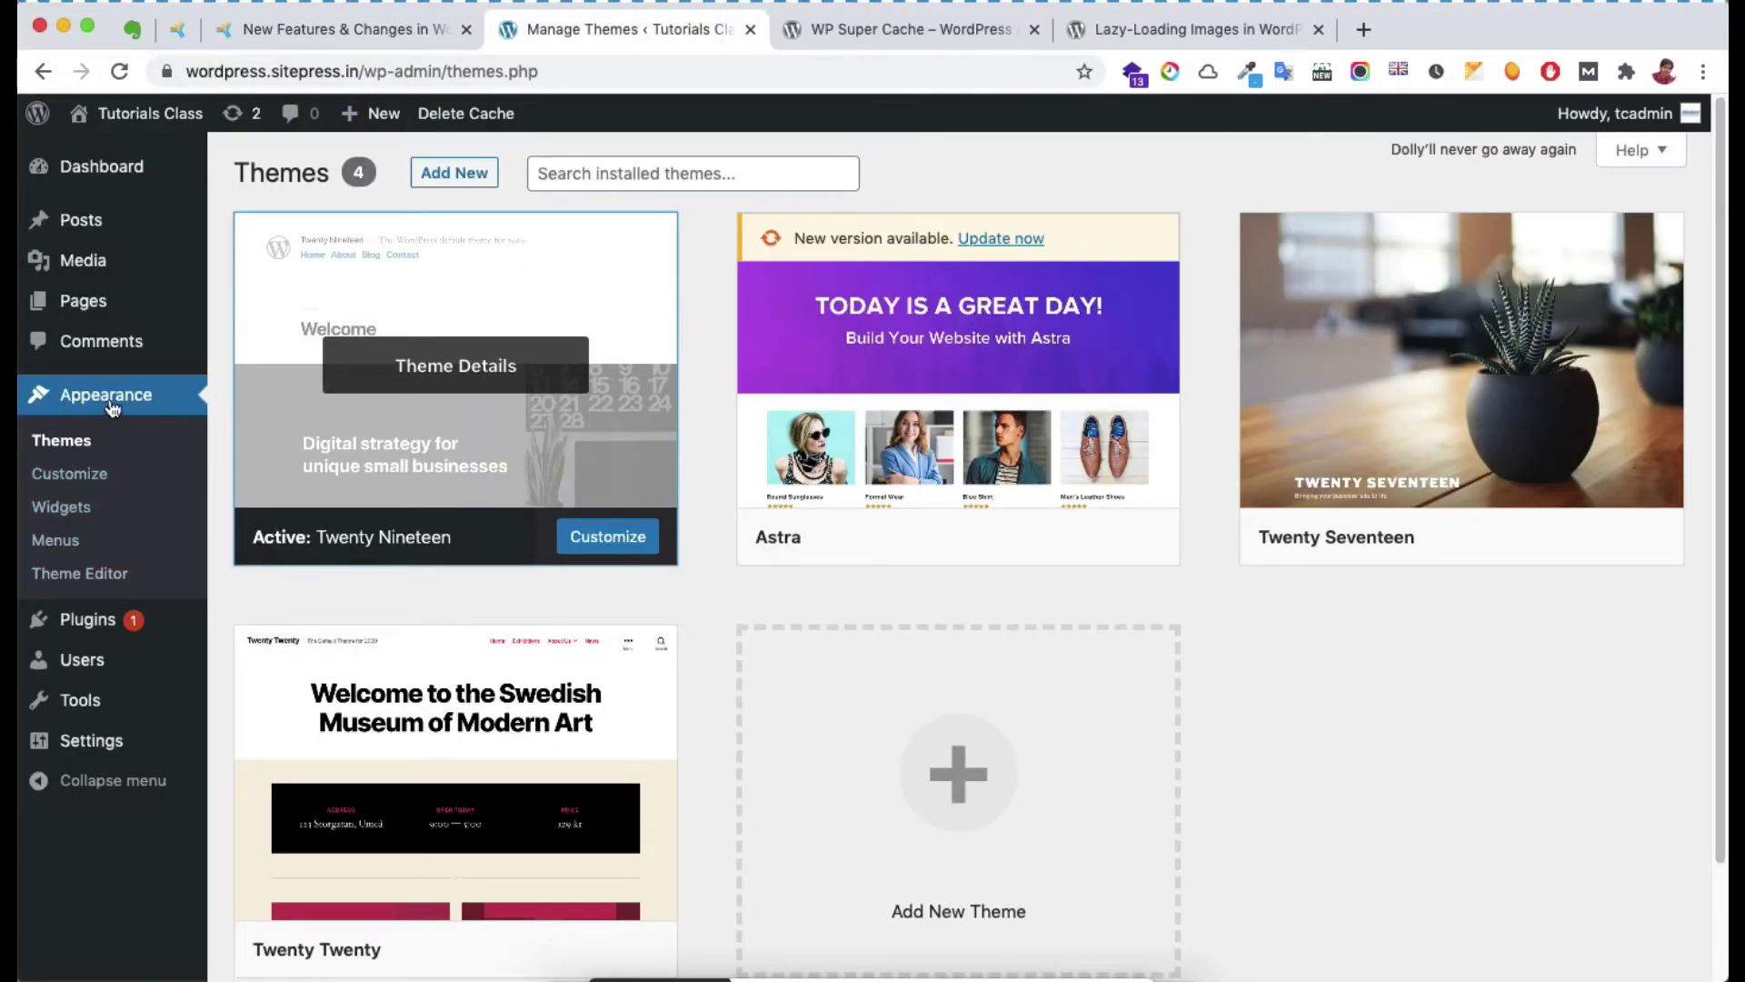
pyautogui.click(489, 380)
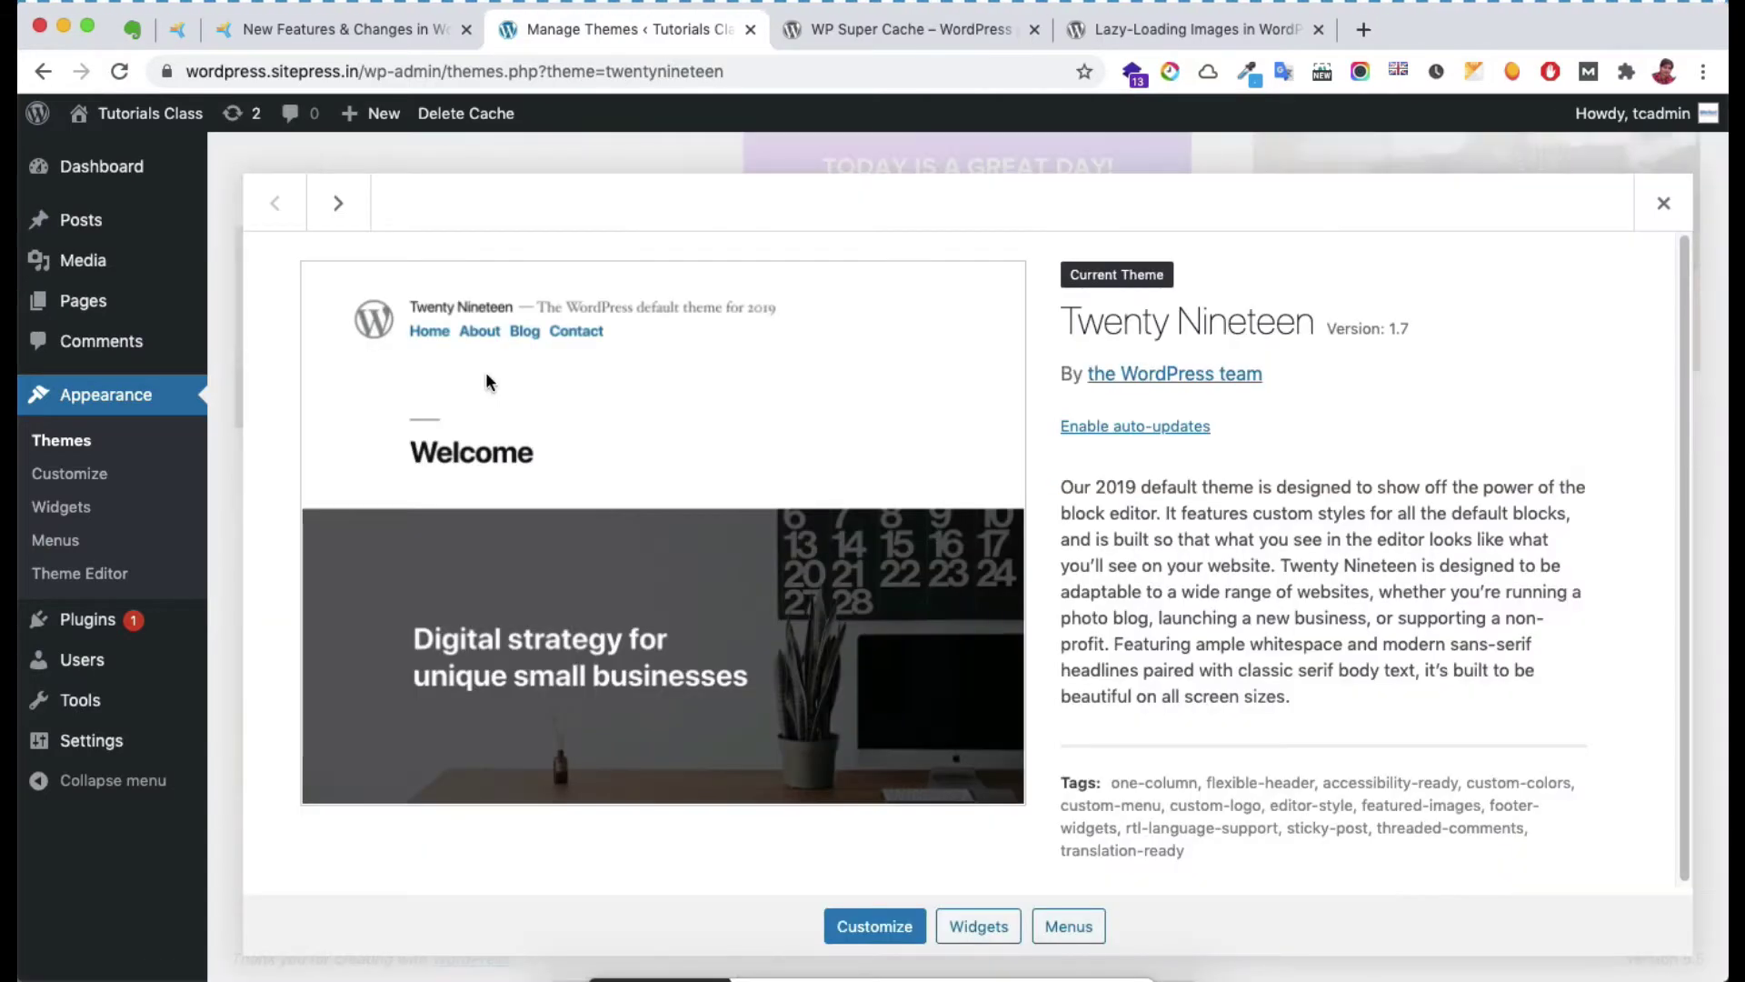
pyautogui.click(1149, 432)
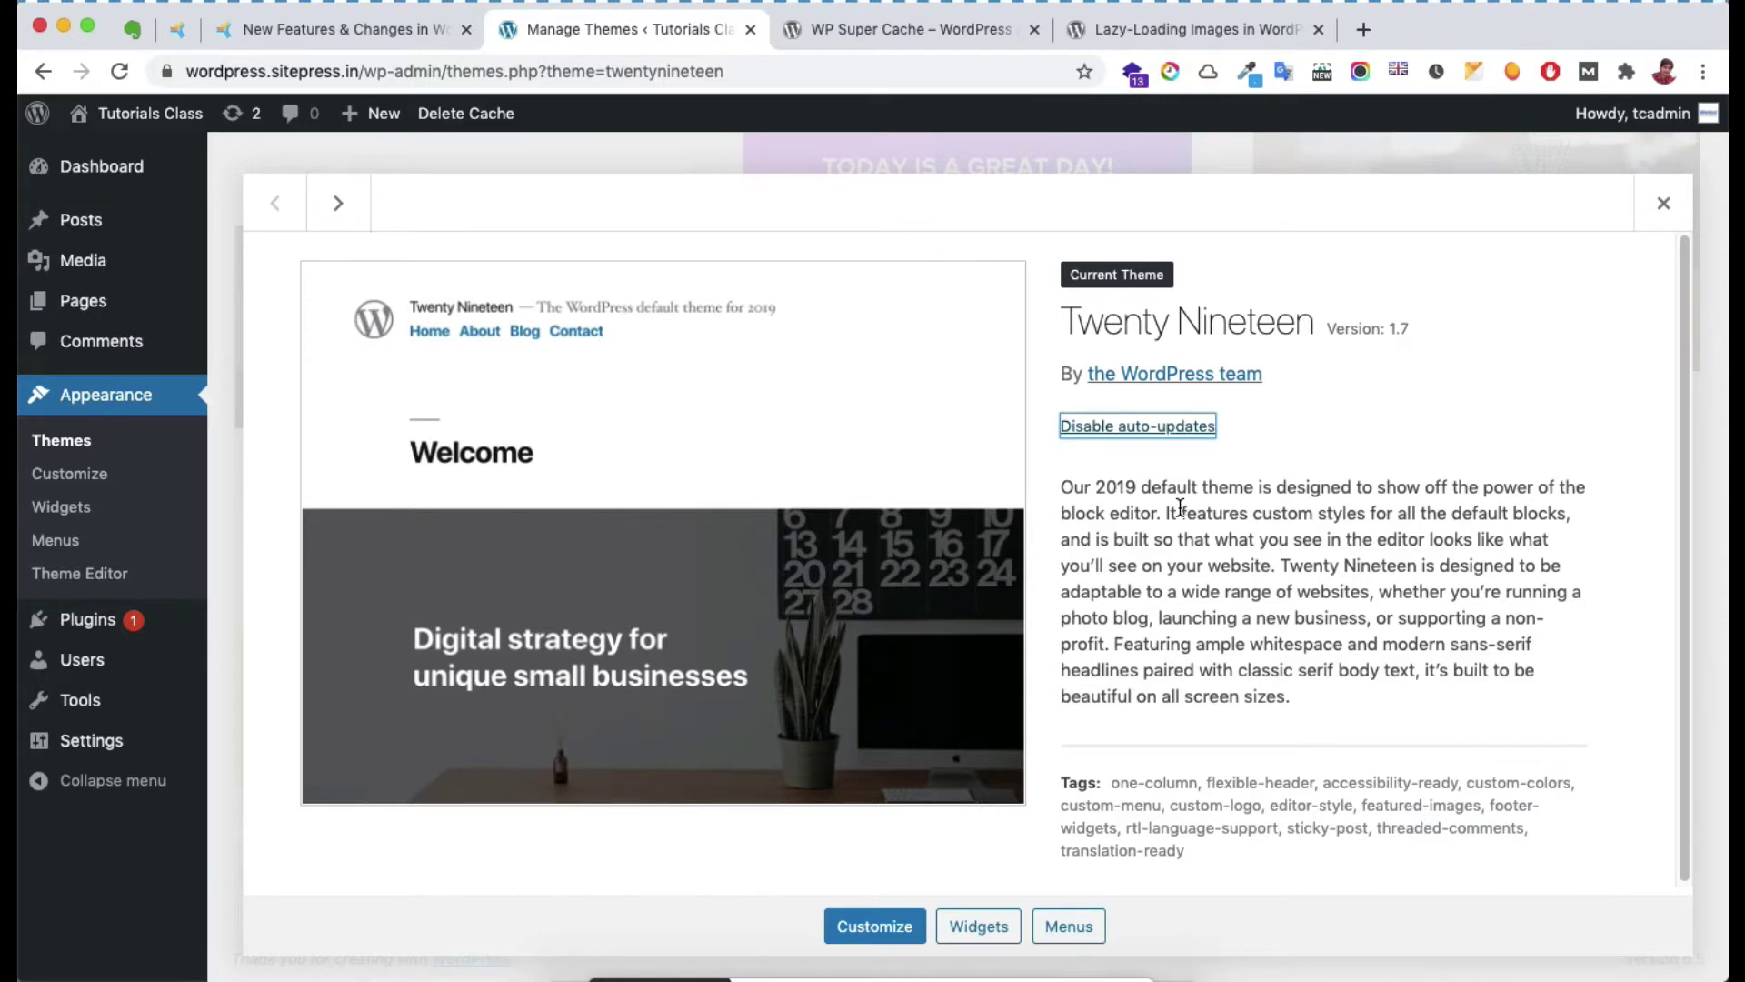
pyautogui.click(1663, 203)
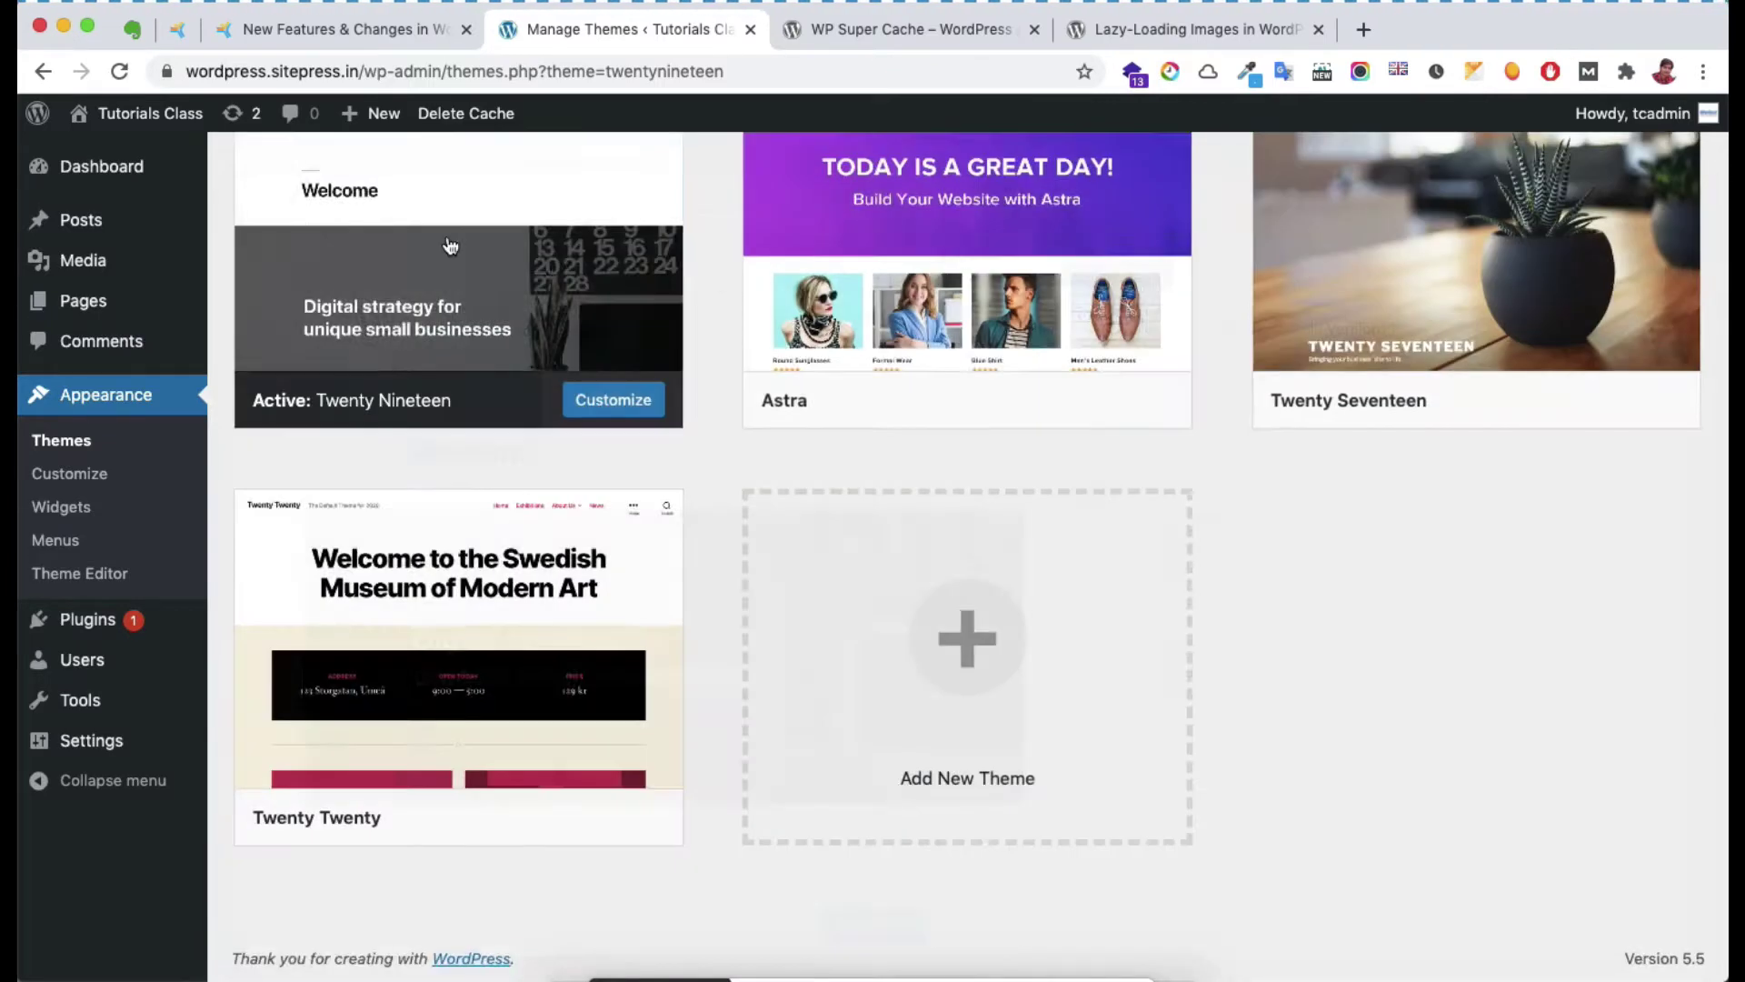
pyautogui.click(113, 622)
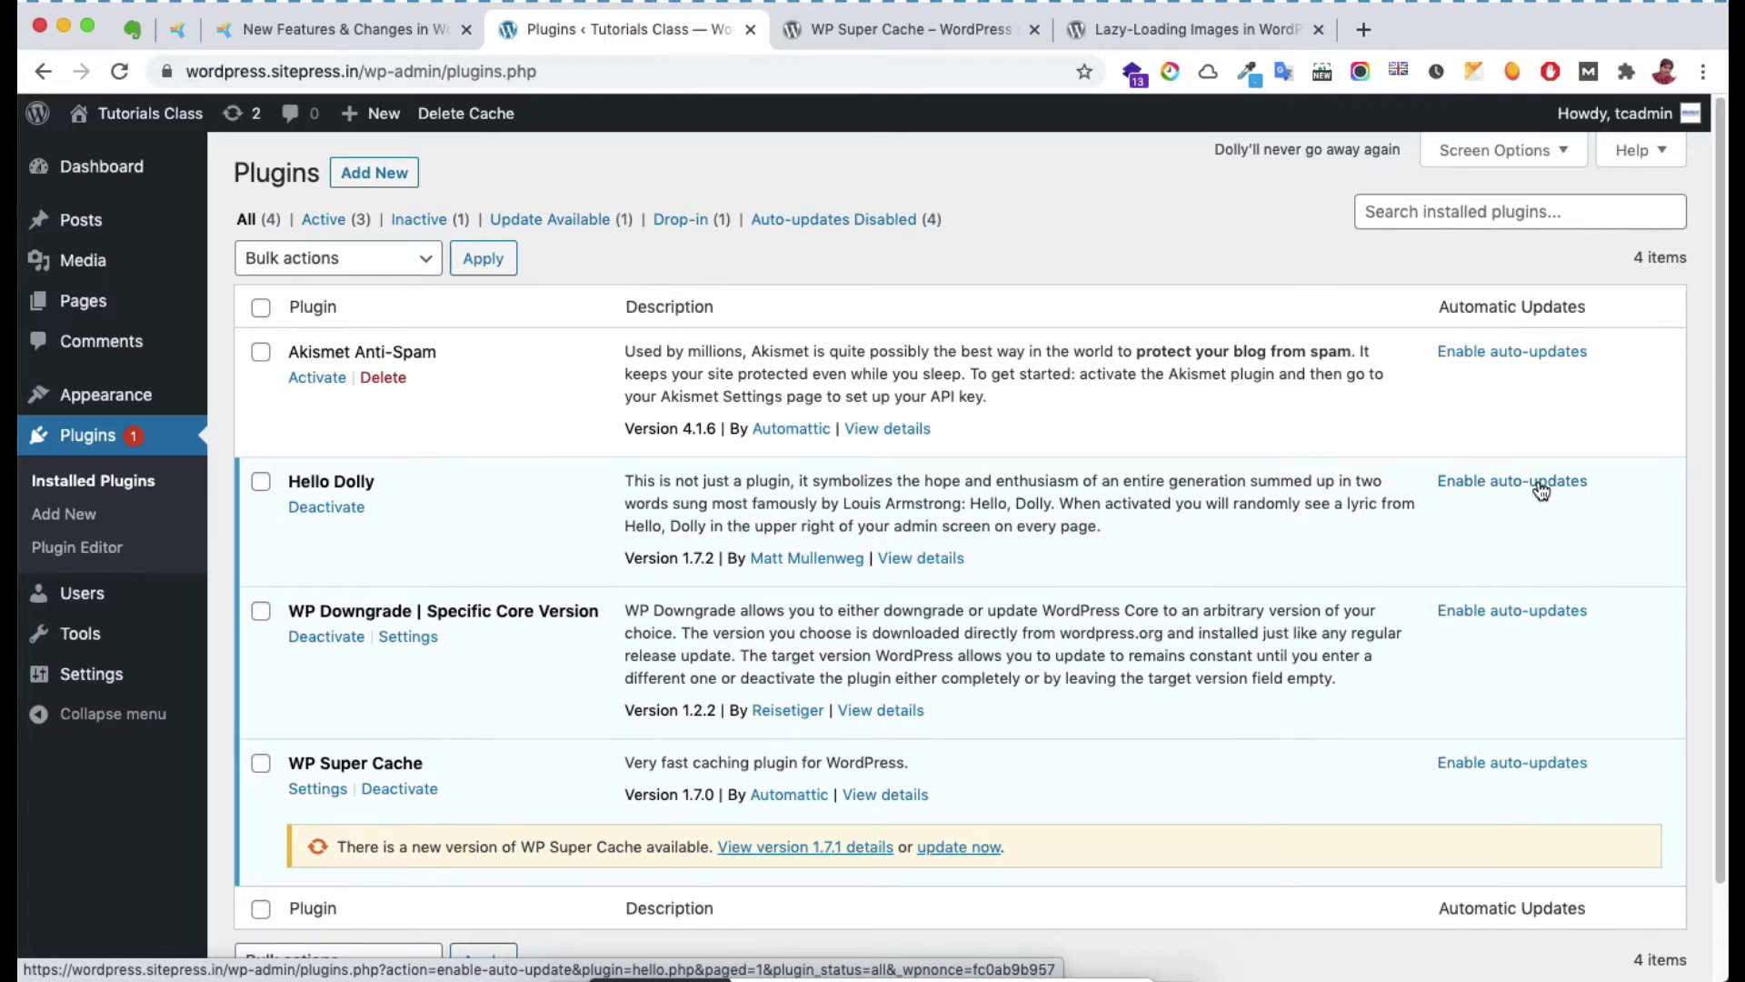
# Step: Return to the WordPress 5.5 article and highlight the feature about updating plugins and themes manually by uploading ZIP files
pyautogui.click(401, 30)
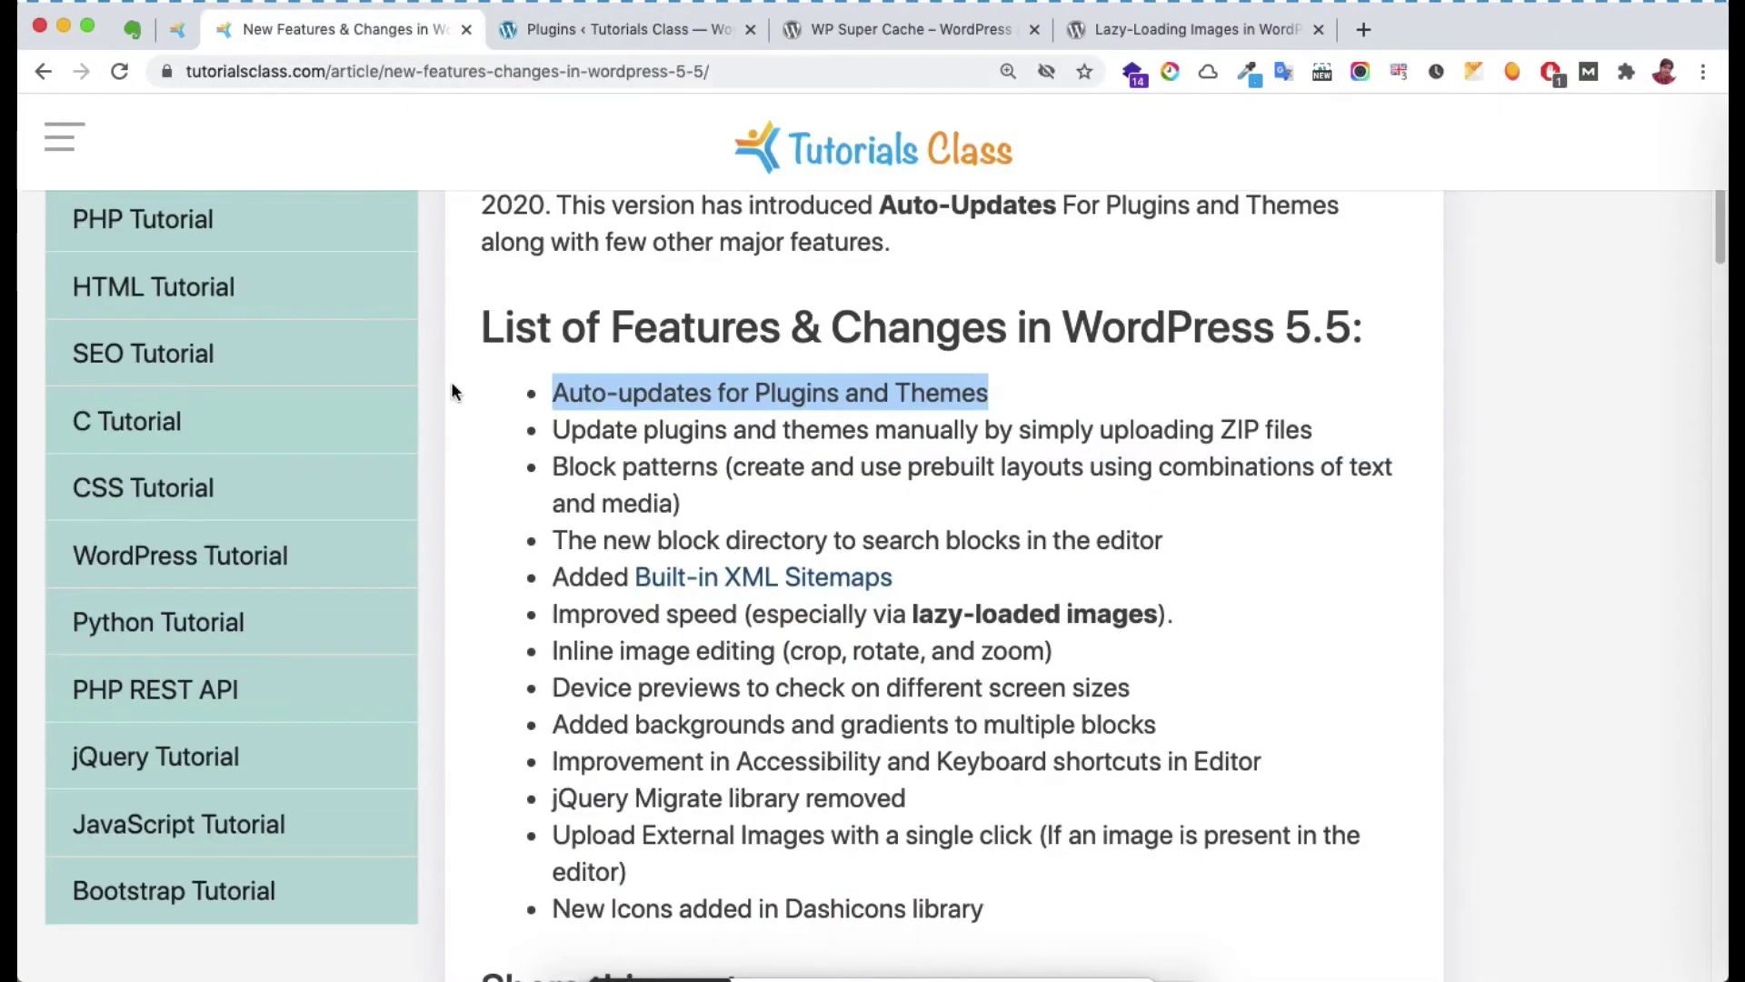
pyautogui.click(554, 429)
pyautogui.moveTo(555, 429); pyautogui.dragTo(1215, 430)
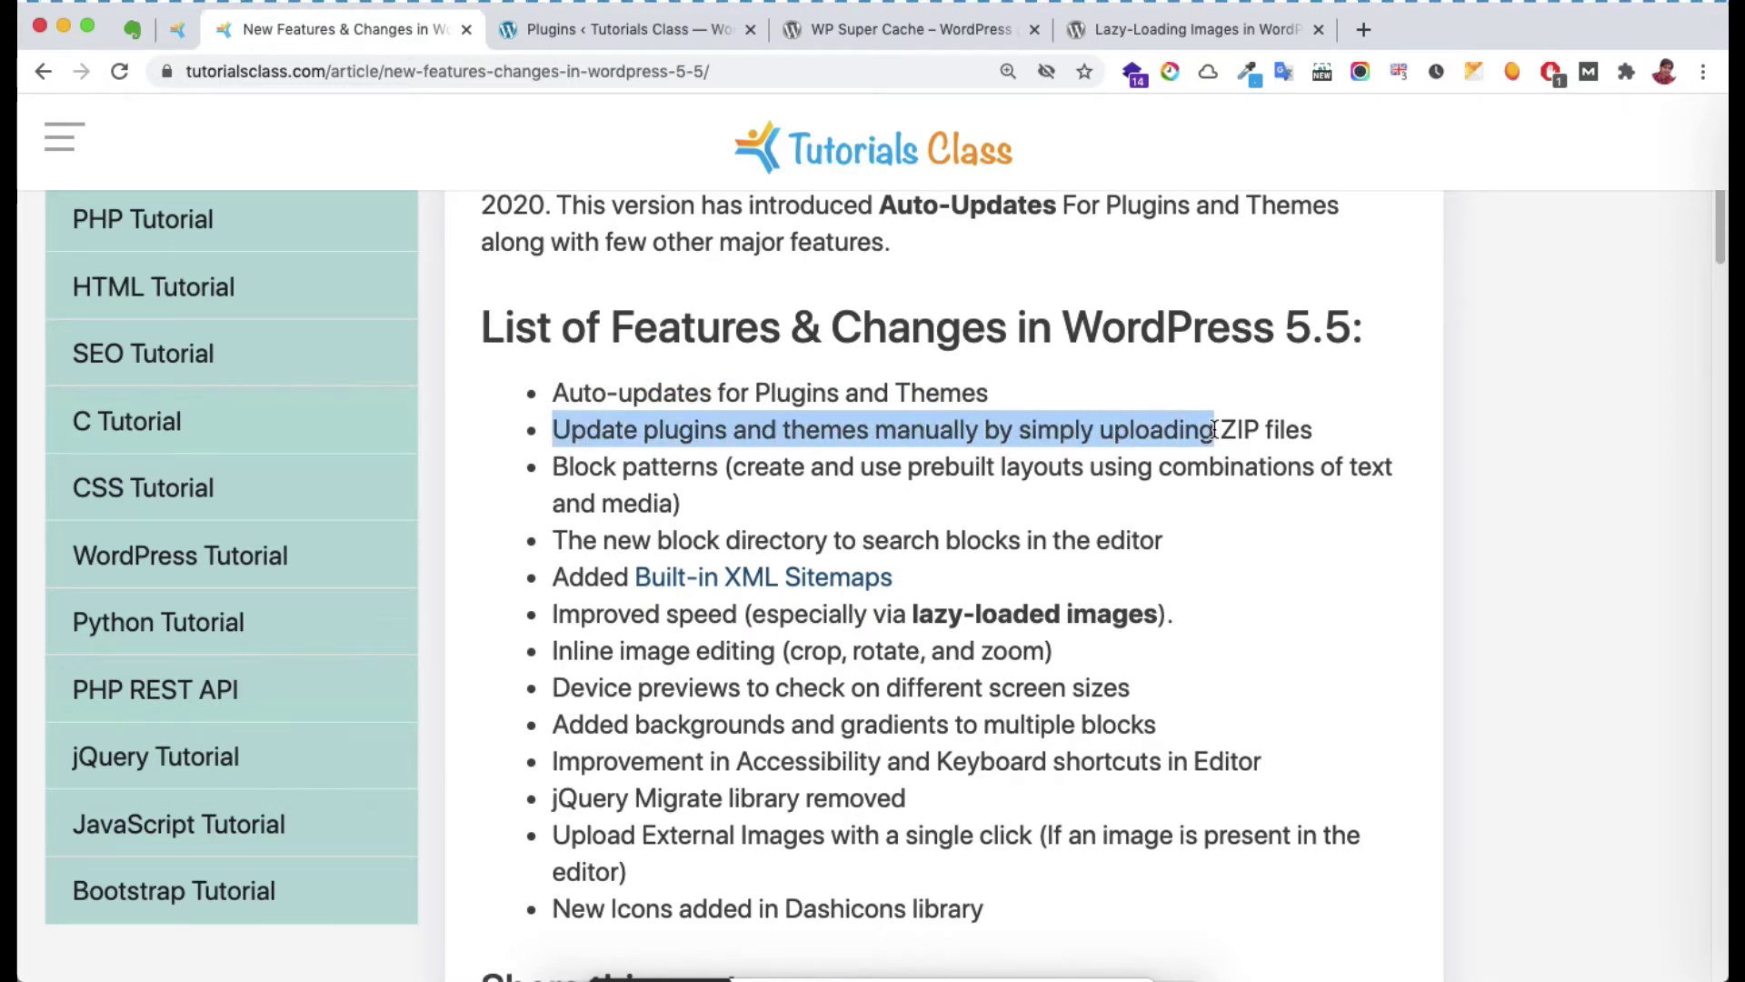
# Step: Check the installed version of the WP Super Cache plugin in the site's plugins list
pyautogui.click(609, 30)
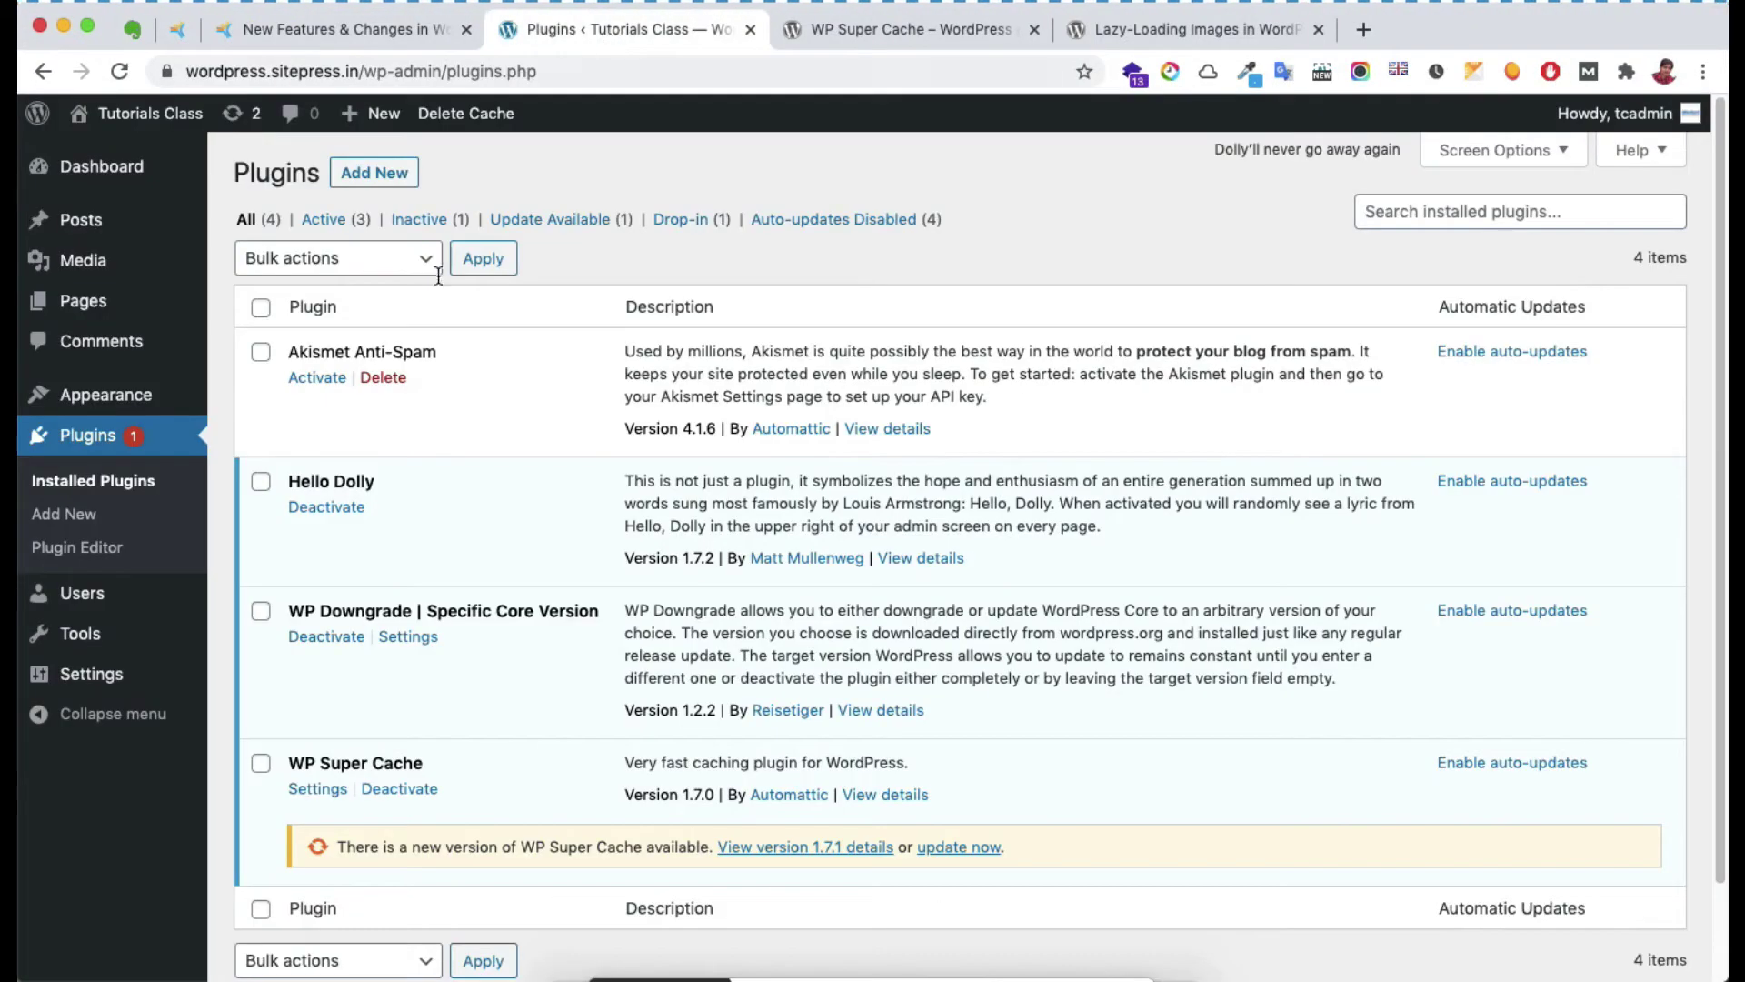
pyautogui.scroll(-1, 265, 746)
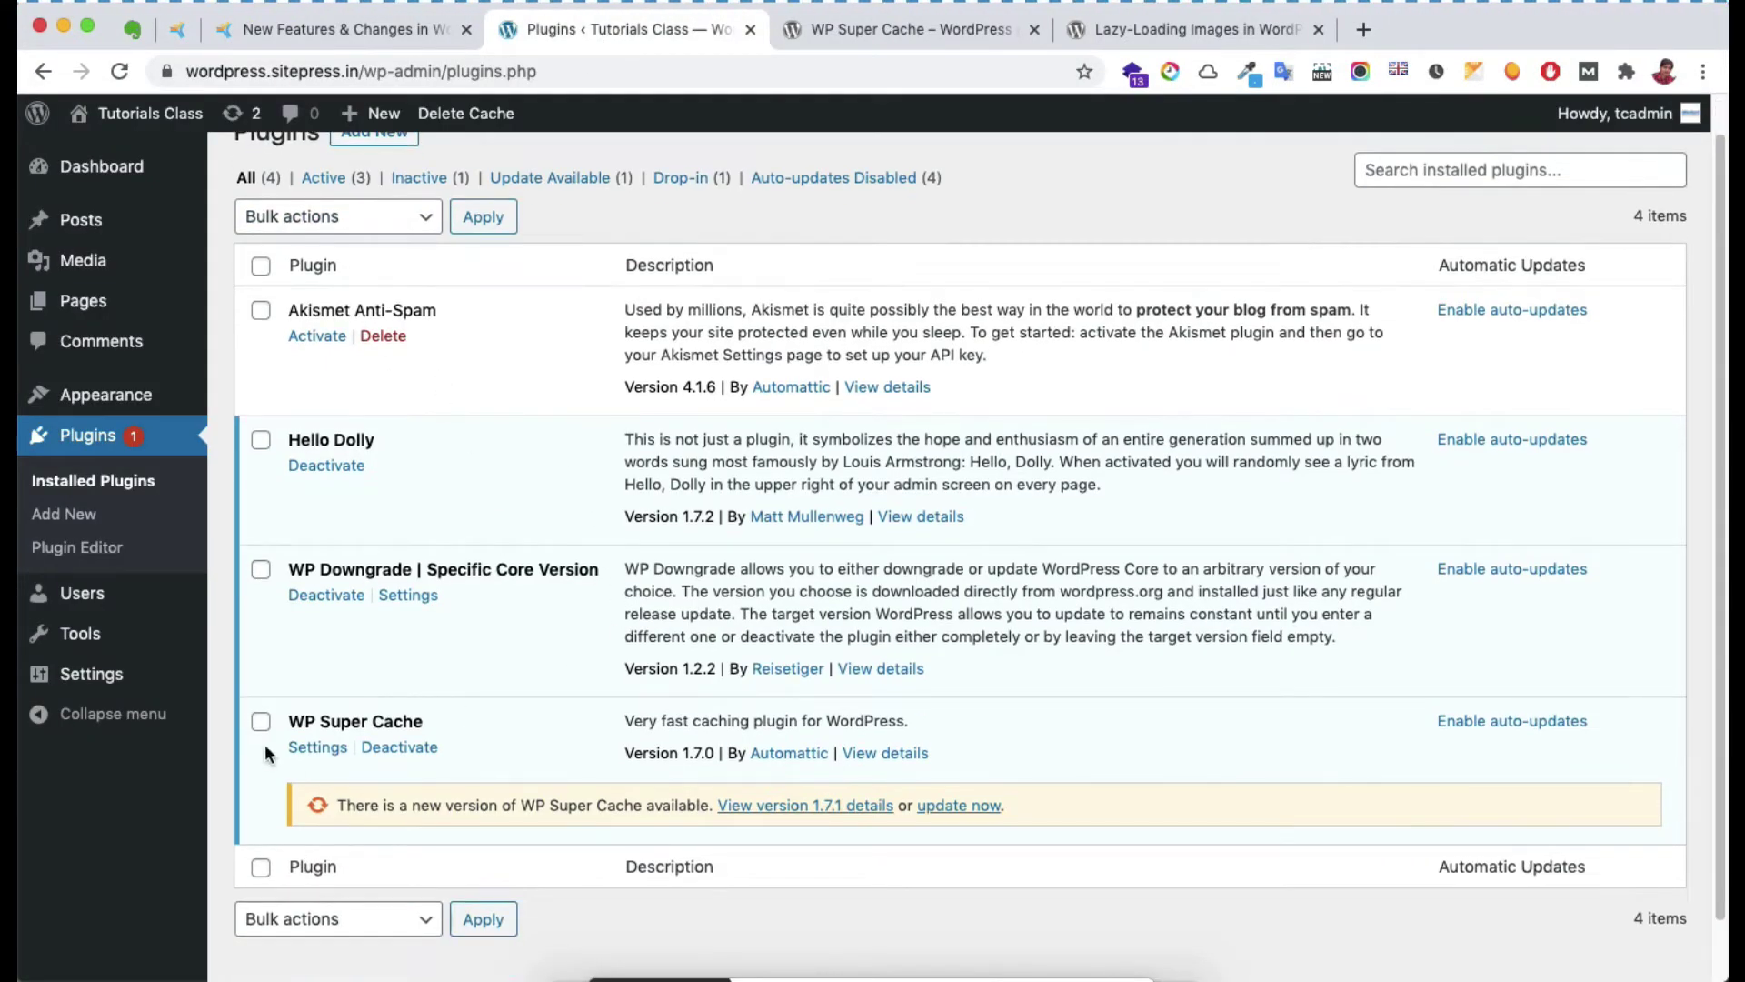
pyautogui.moveTo(290, 720); pyautogui.dragTo(427, 720)
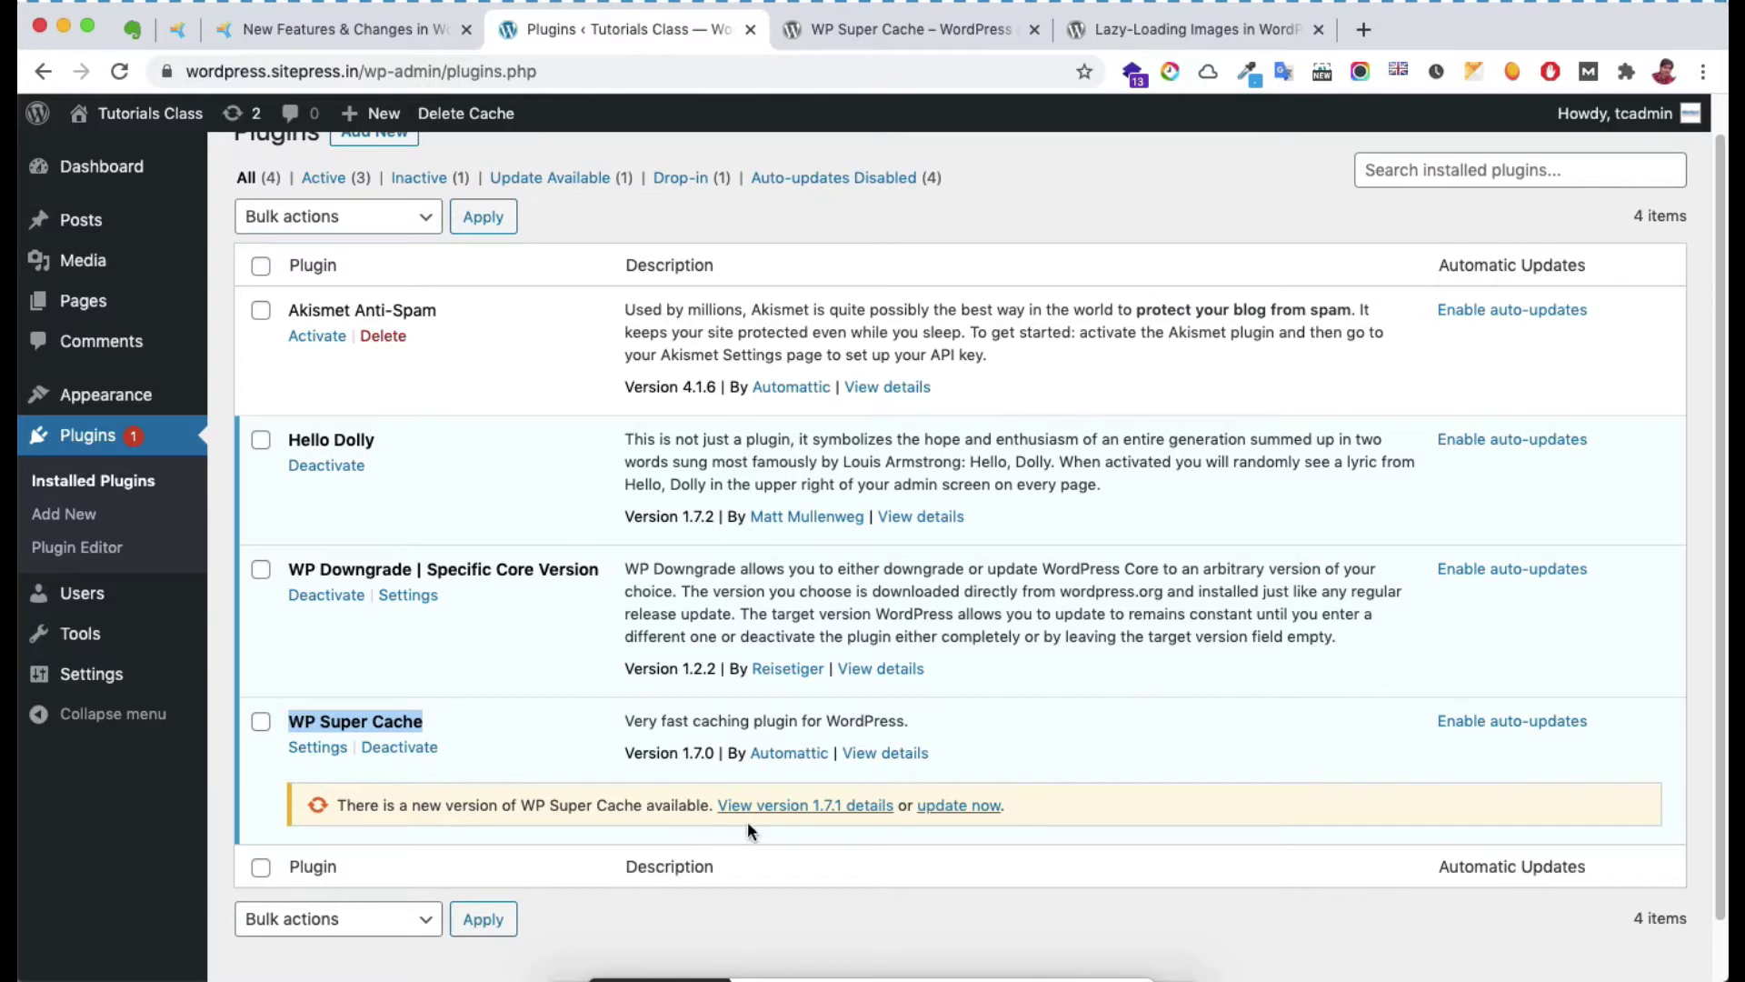
pyautogui.moveTo(716, 754); pyautogui.dragTo(682, 754)
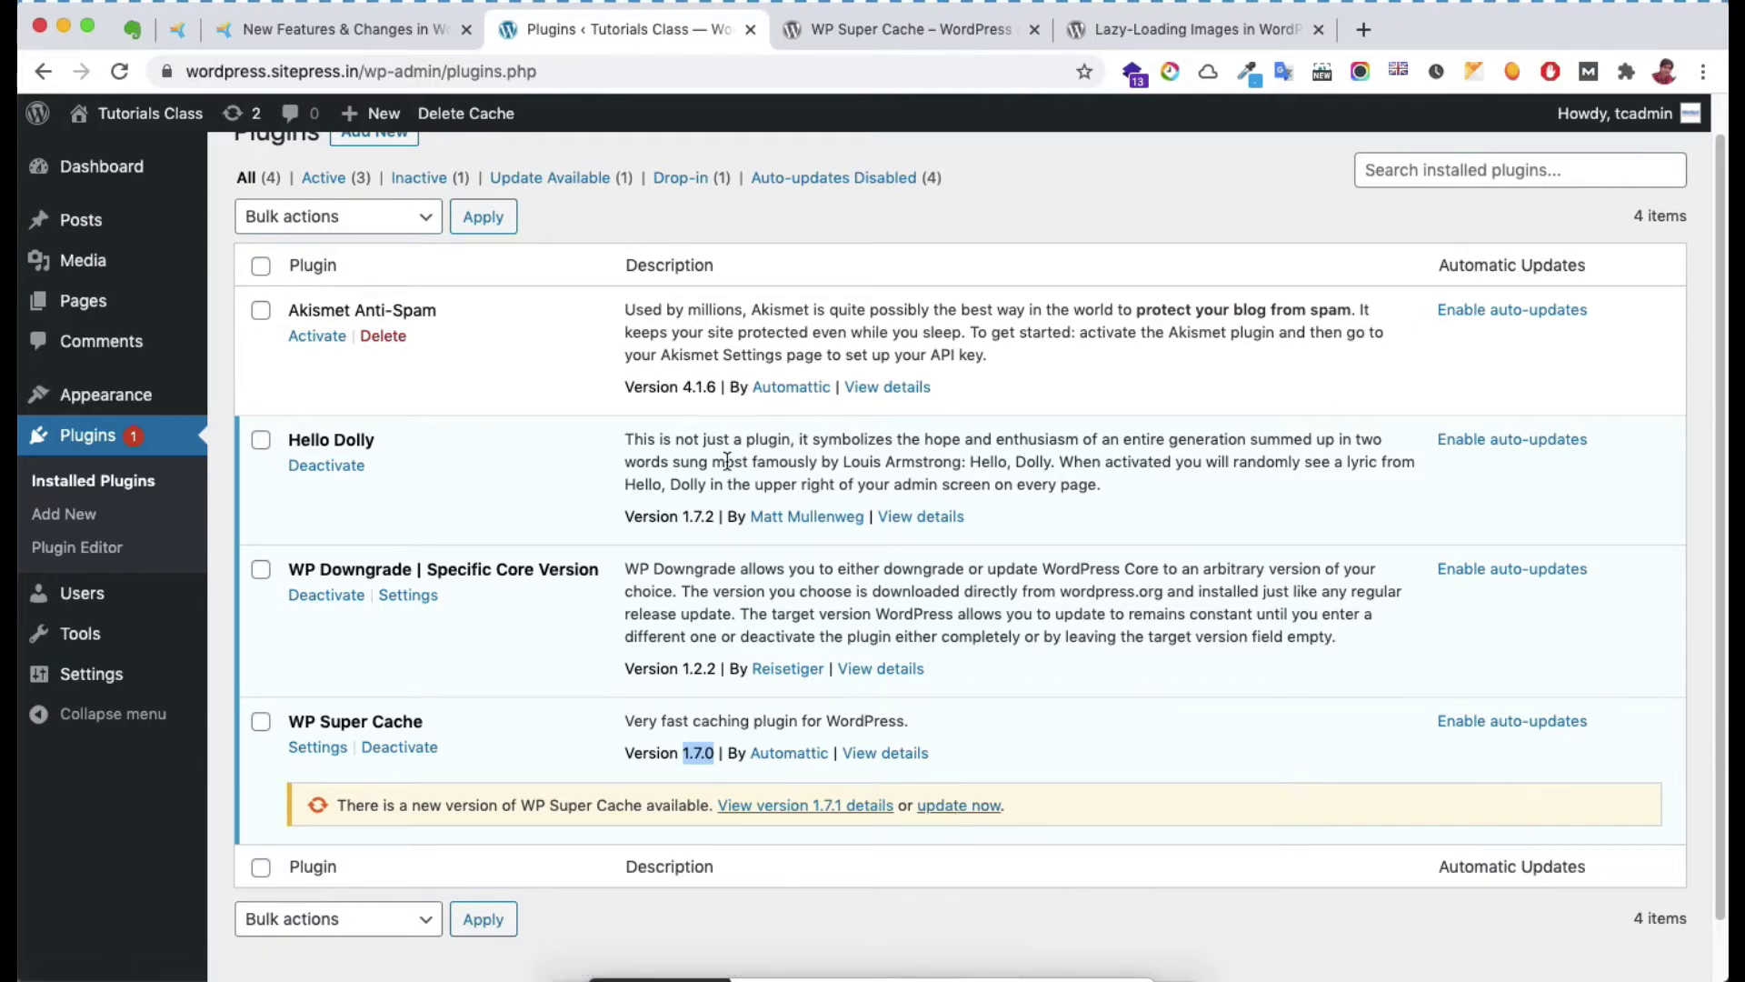
pyautogui.scroll(1, 723, 467)
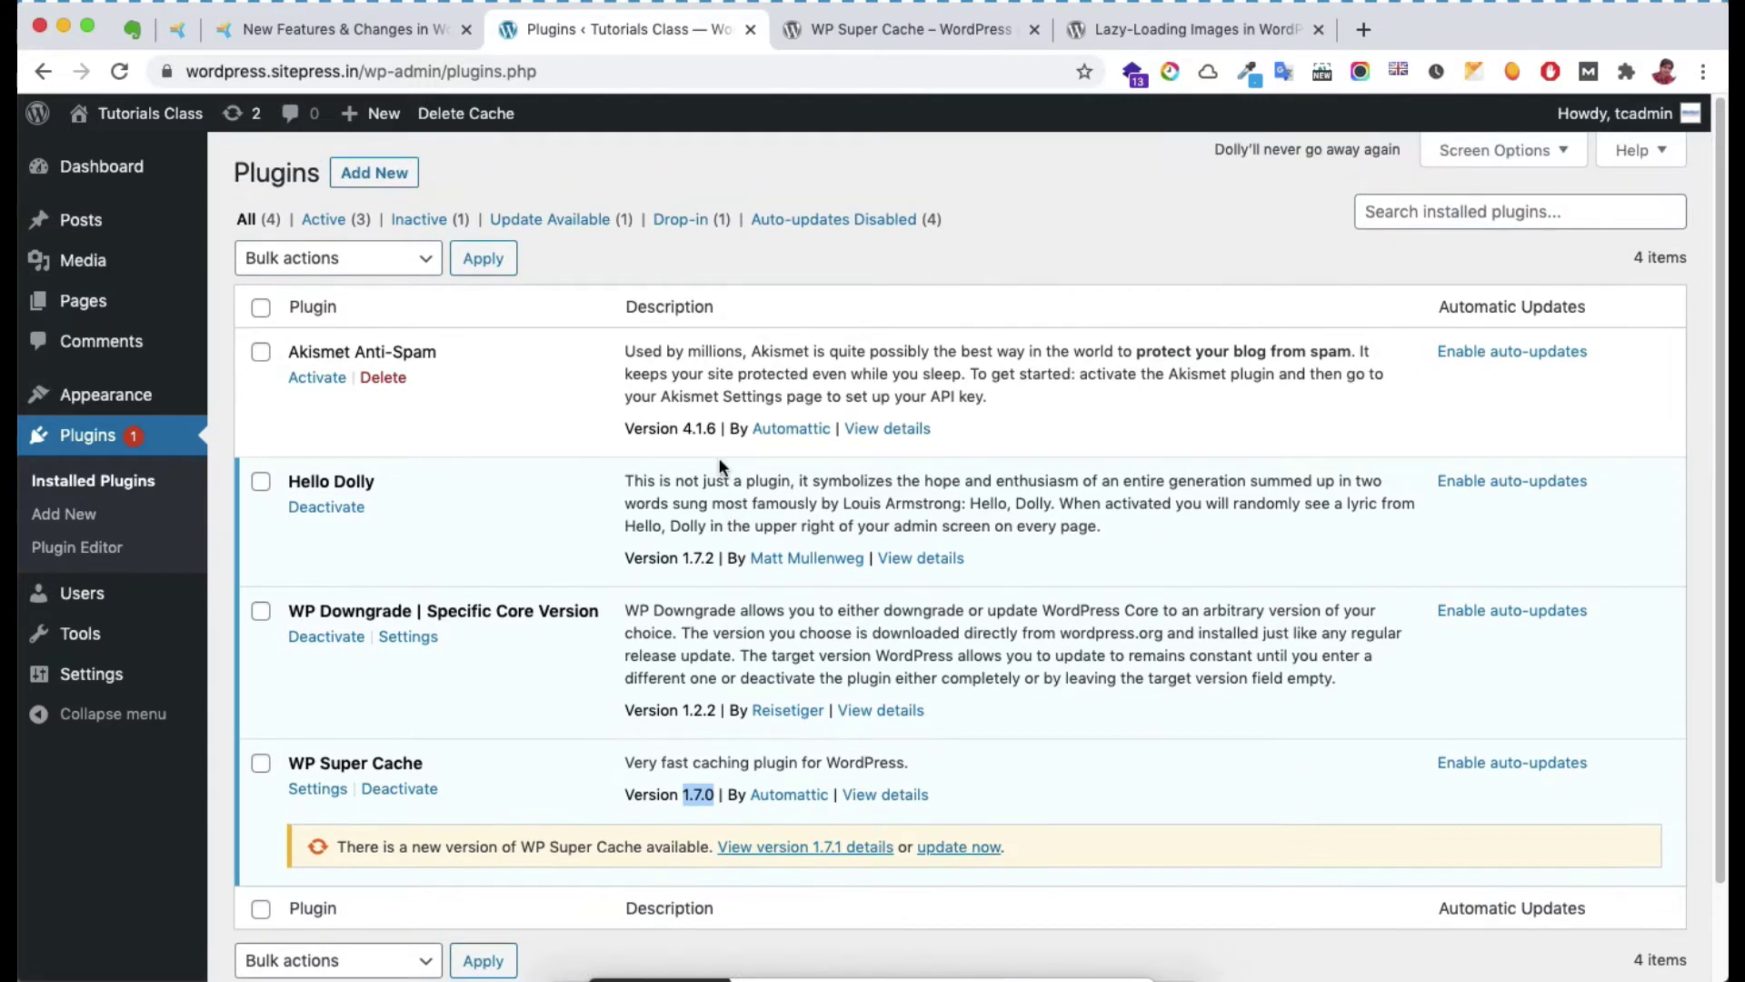
# Step: Open the site's page for adding plugins and download the WP Super Cache ZIP from its WordPress.org page
pyautogui.click(405, 182)
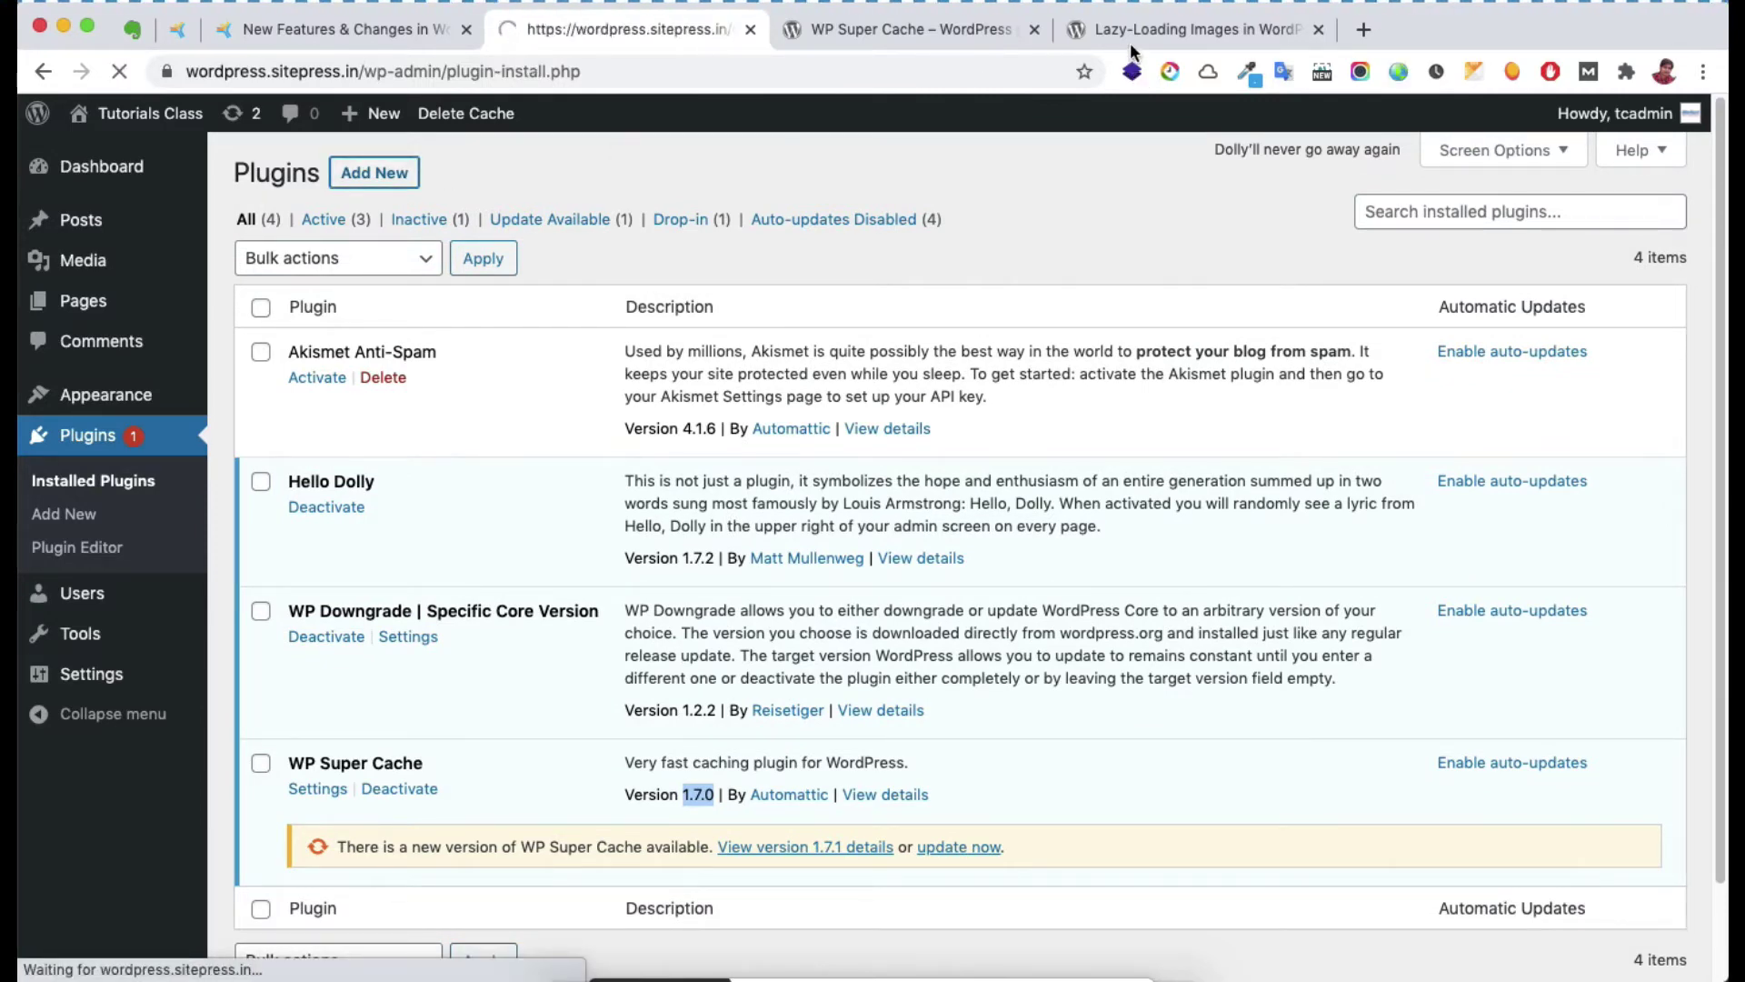
pyautogui.click(979, 24)
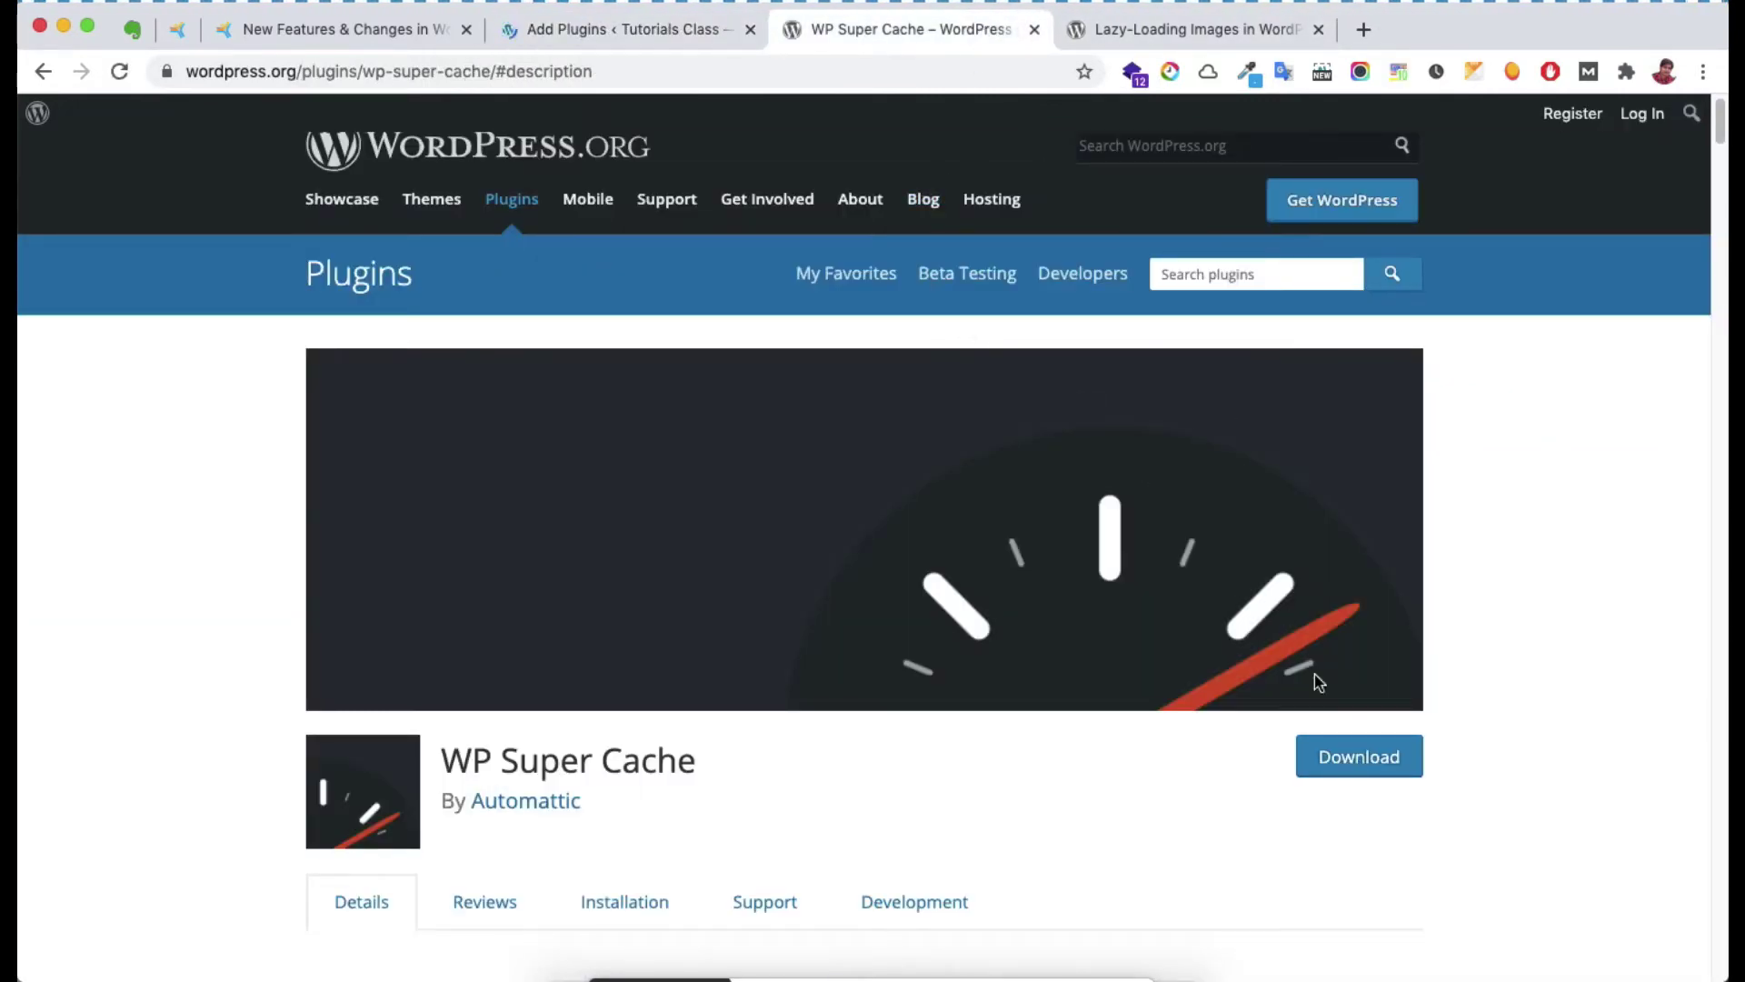
pyautogui.click(1344, 767)
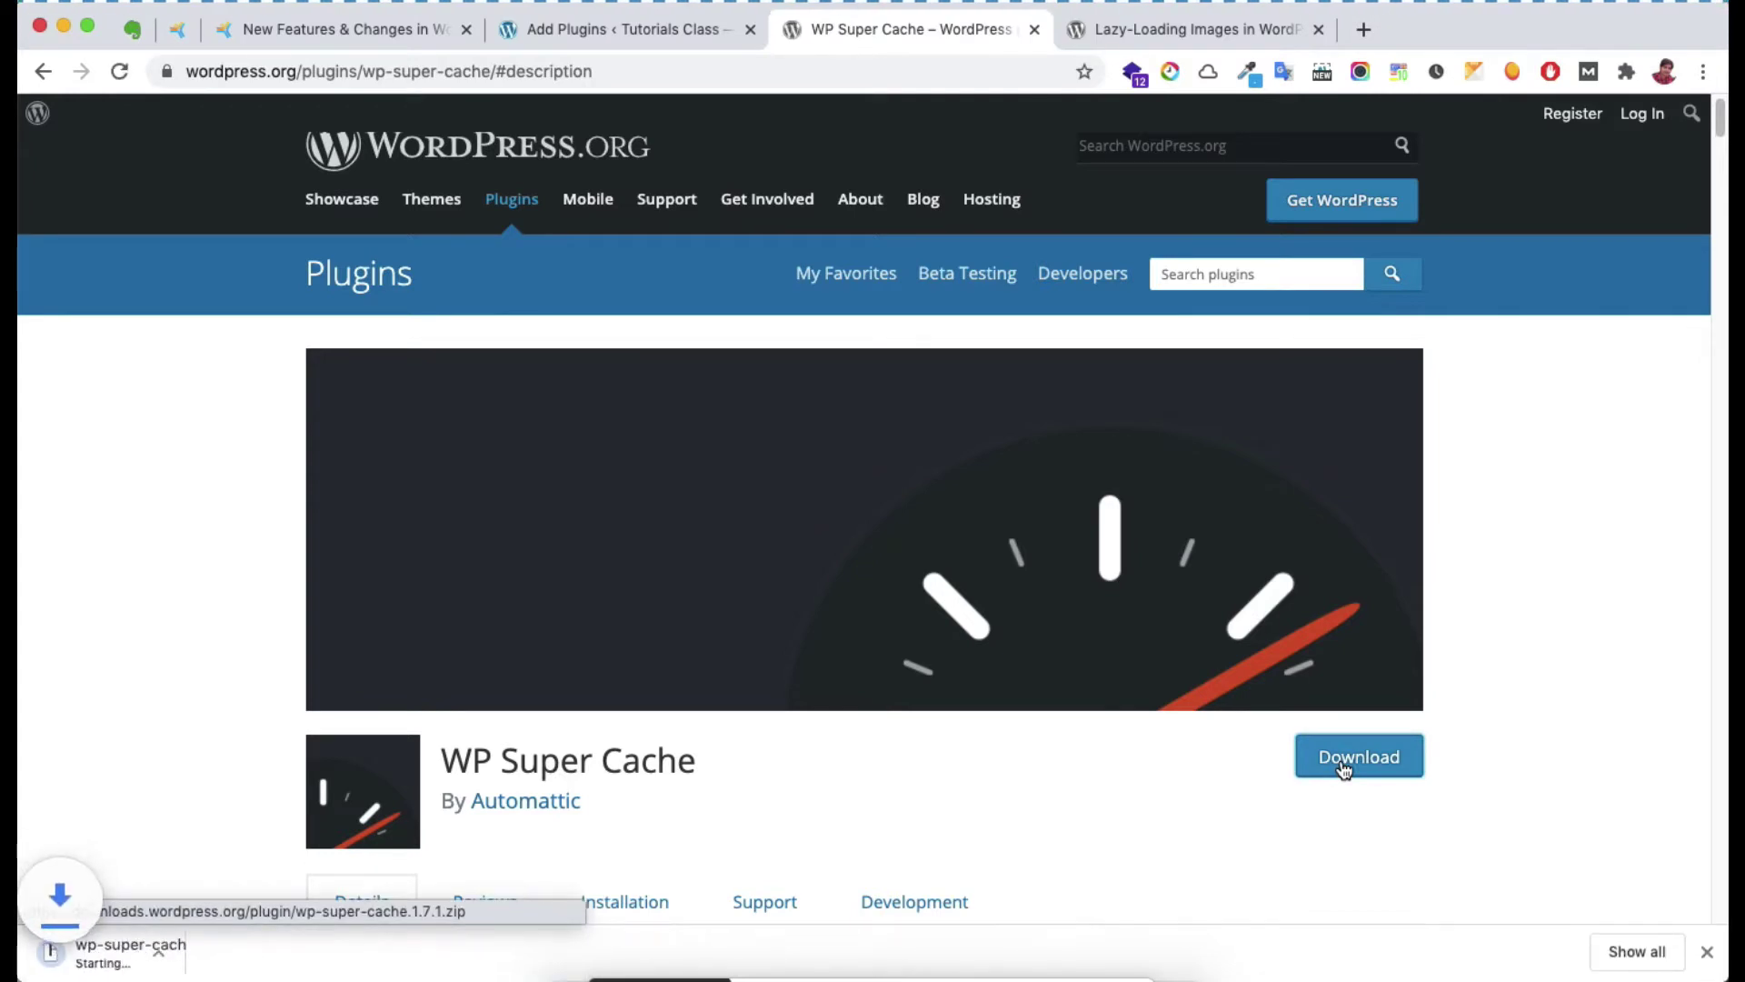
# Step: Upload the downloaded wp-super-cache.1.7.1.zip to the site as a plugin and start its installation
pyautogui.click(684, 29)
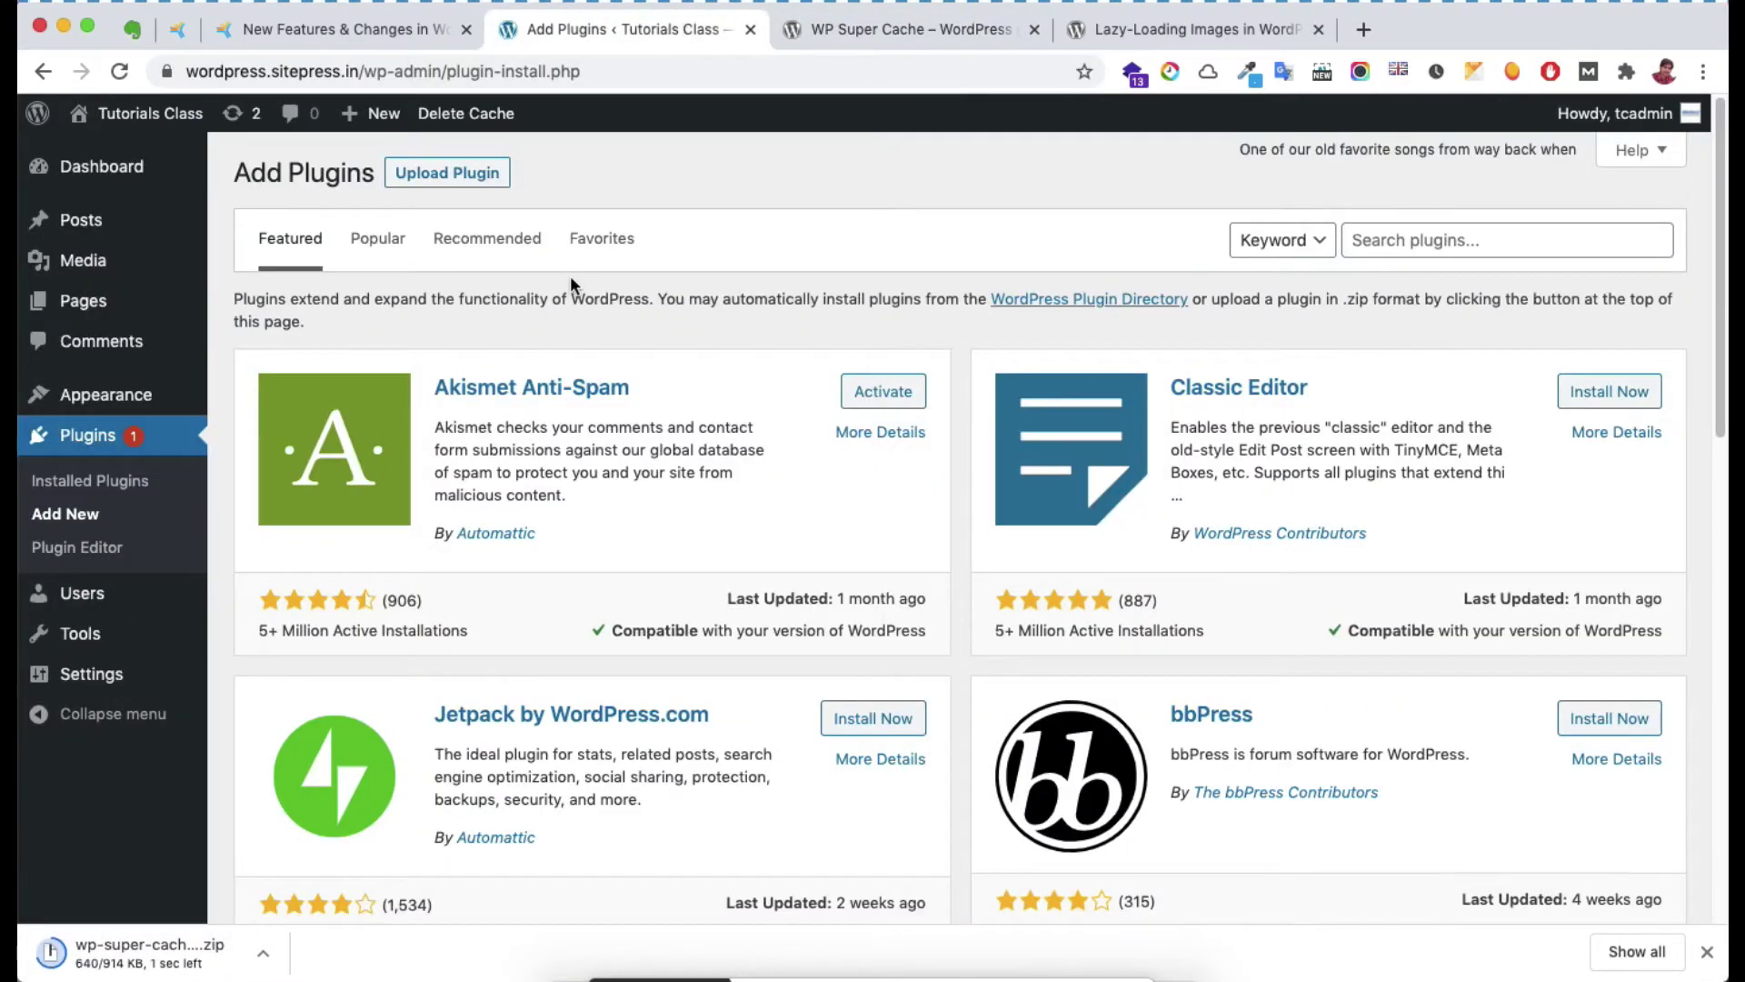
pyautogui.click(446, 173)
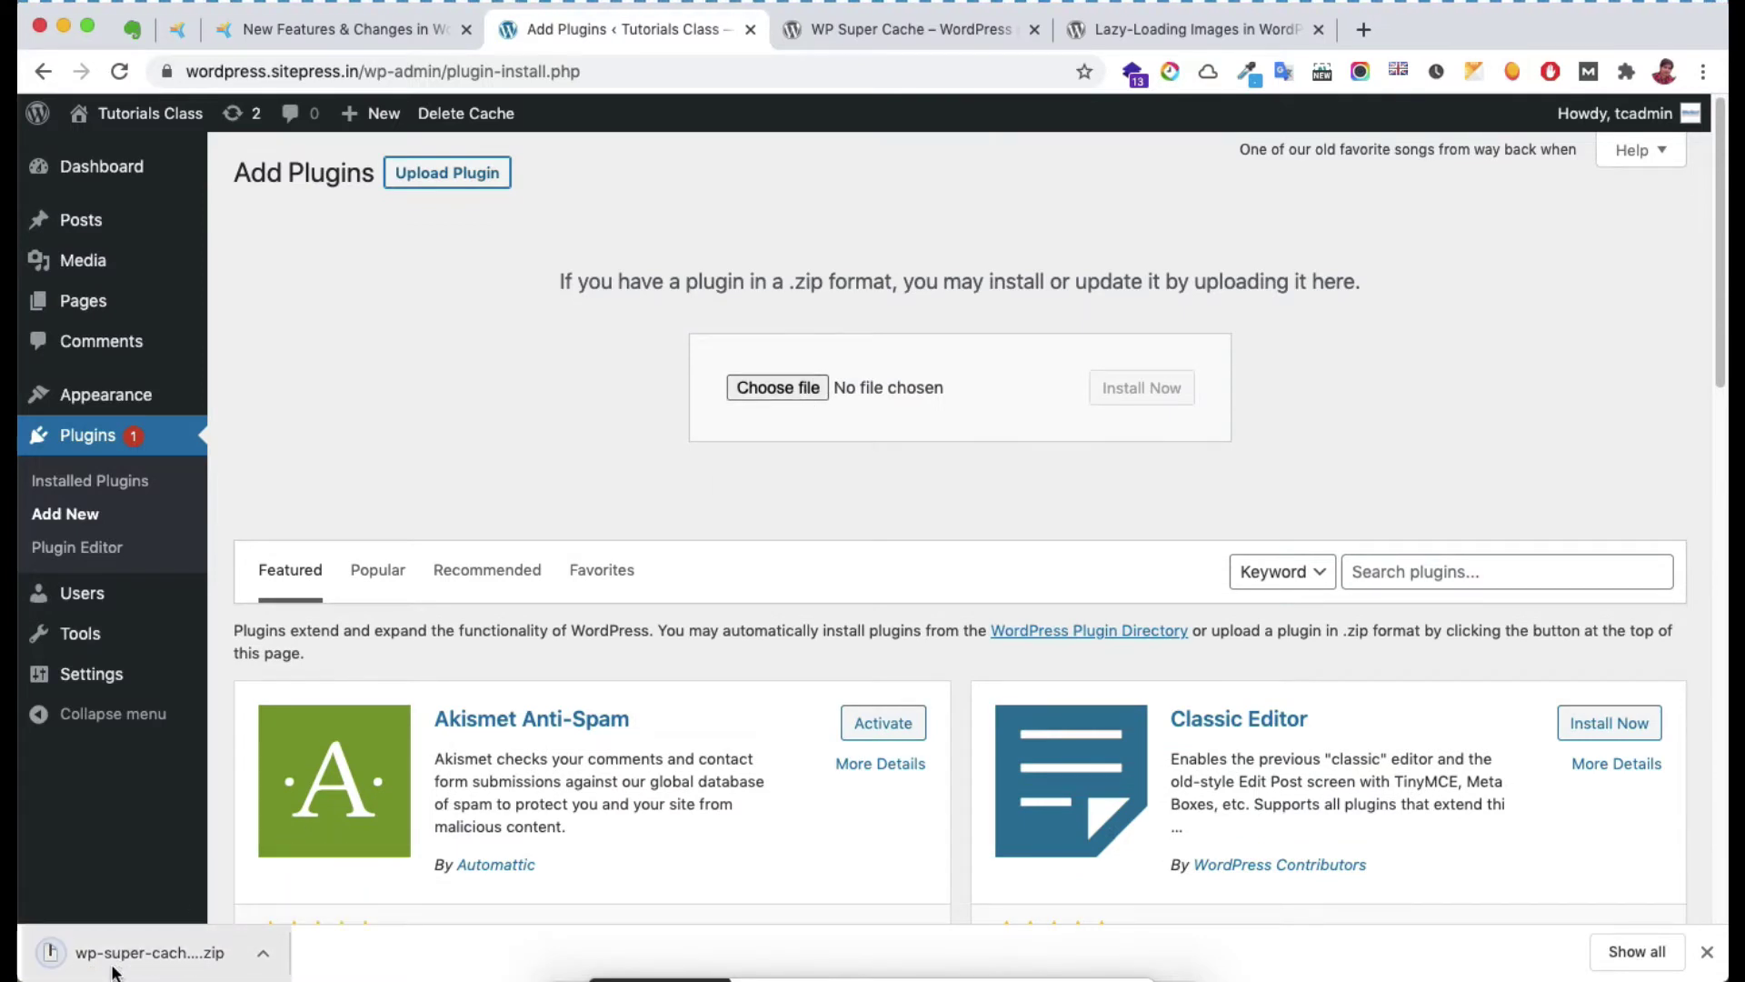
pyautogui.moveTo(209, 952); pyautogui.dragTo(795, 385)
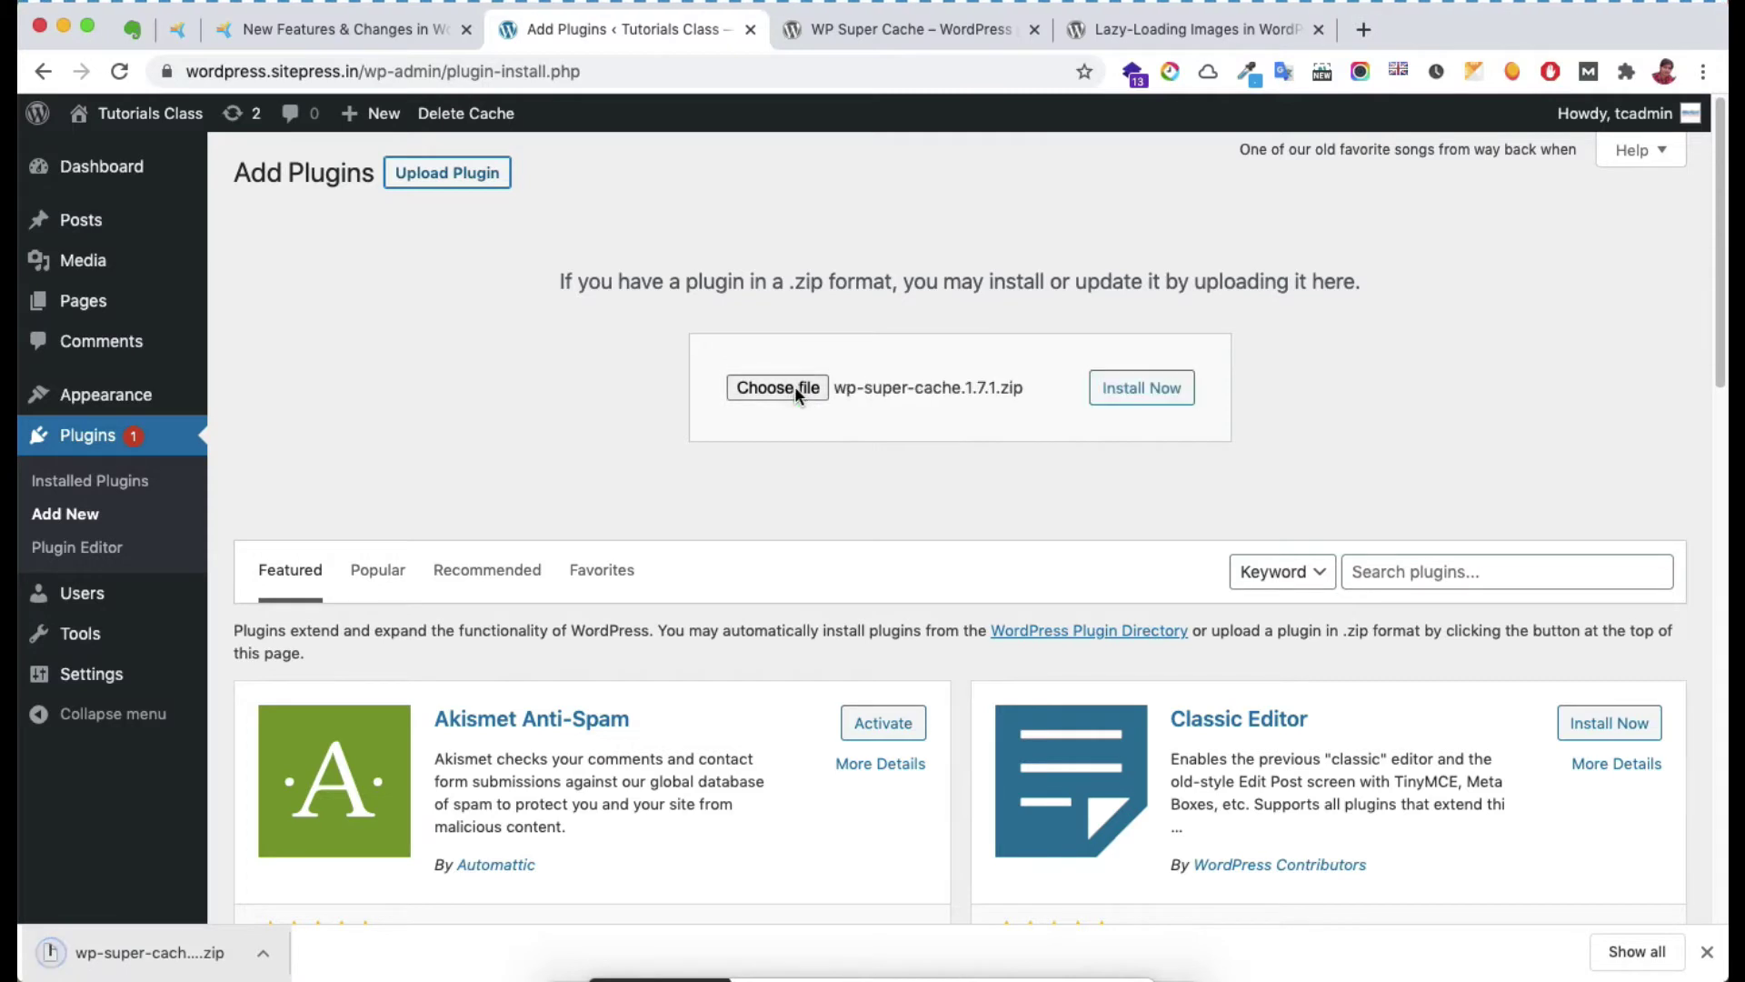
pyautogui.click(1123, 398)
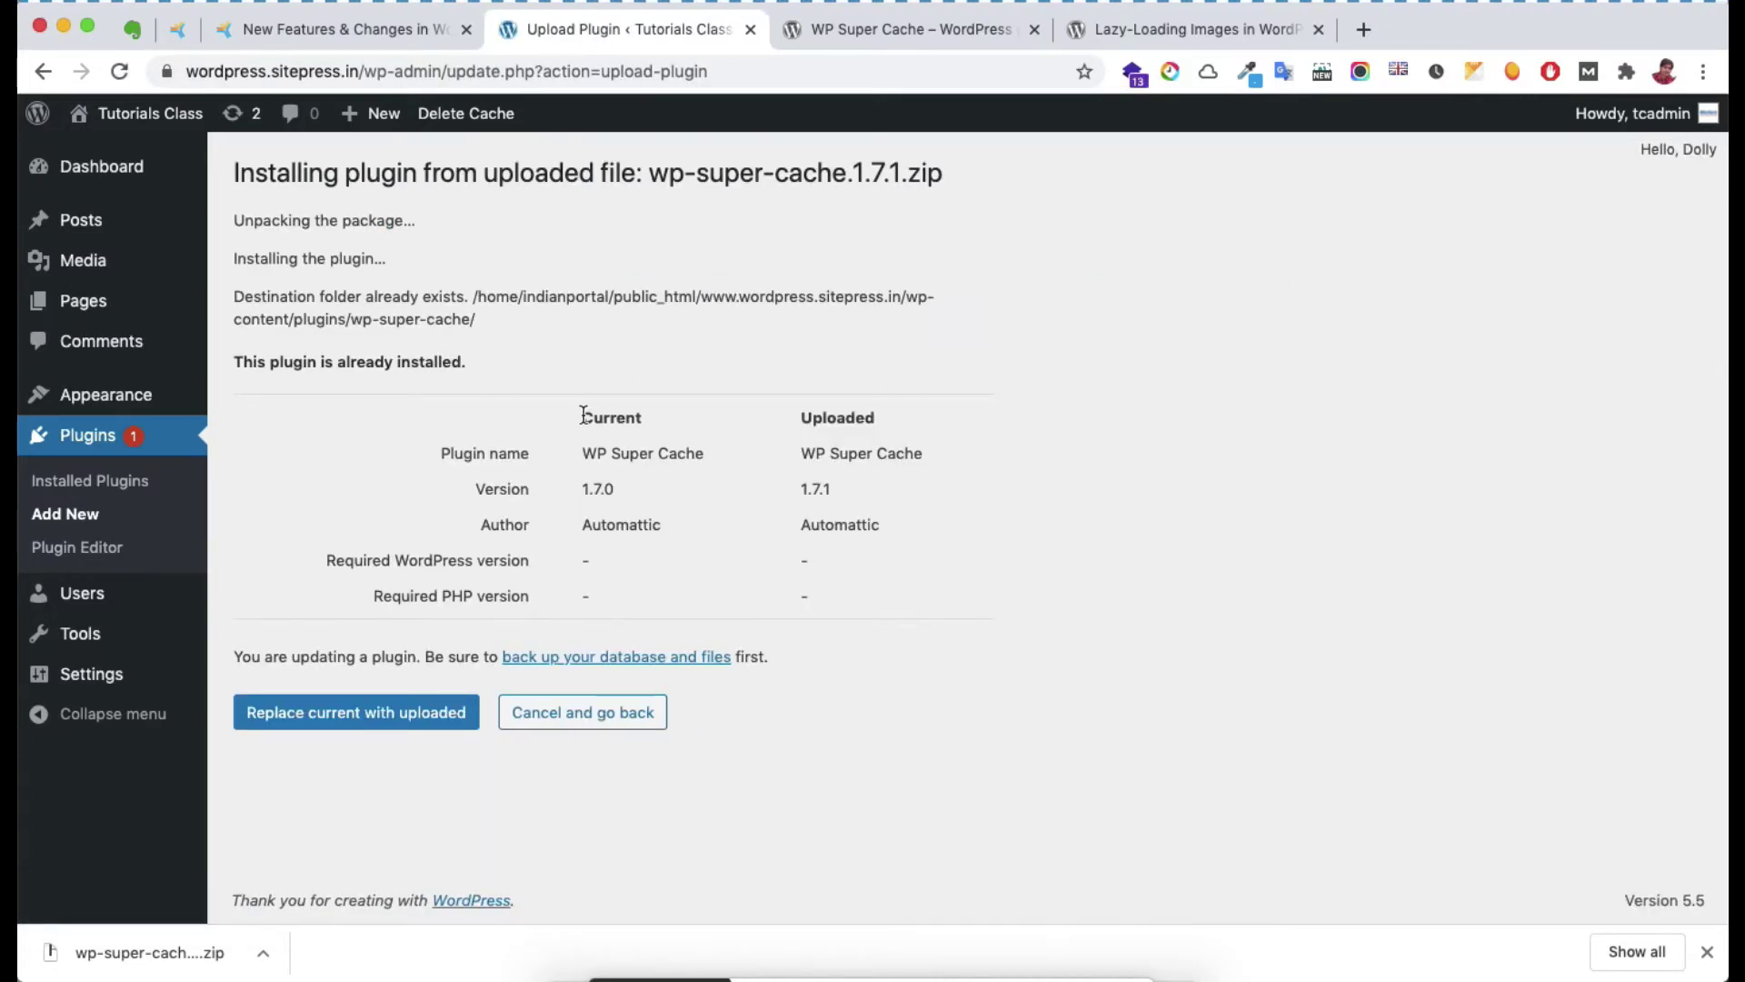
# Step: Compare the current and uploaded WP Super Cache versions and replace the current plugin with the uploaded one
pyautogui.moveTo(583, 415); pyautogui.dragTo(647, 425)
pyautogui.moveTo(616, 489); pyautogui.dragTo(581, 483)
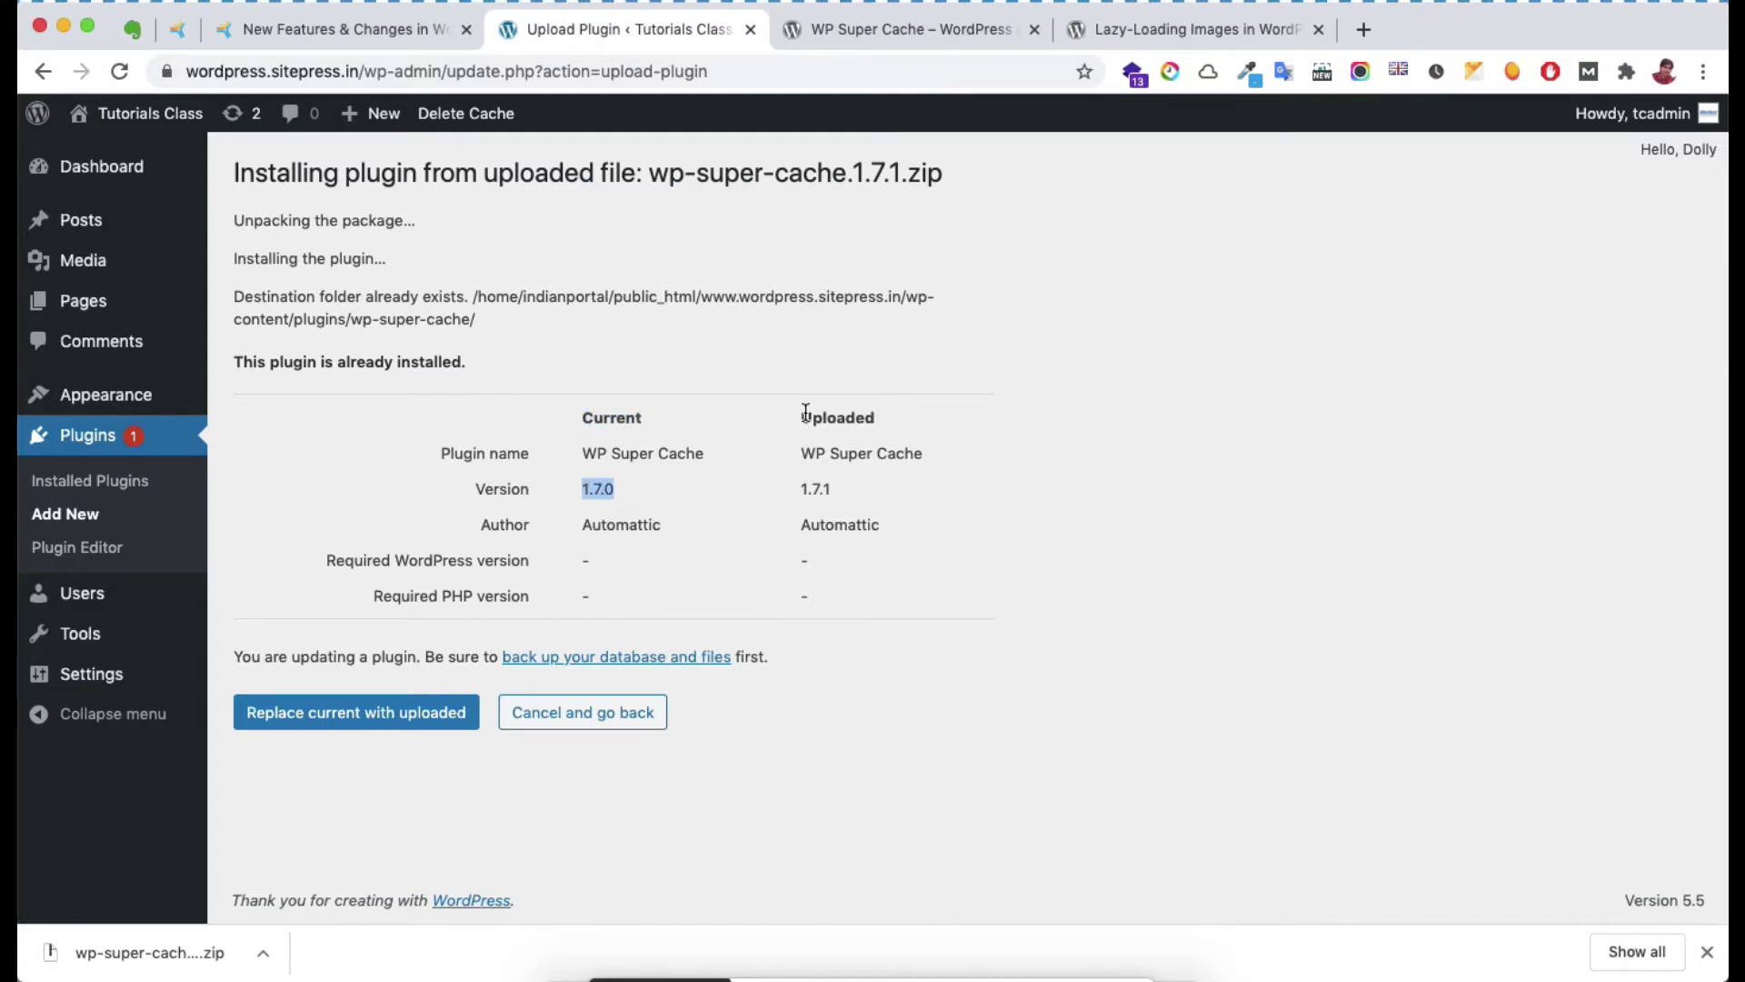
pyautogui.moveTo(801, 415); pyautogui.dragTo(890, 423)
pyautogui.moveTo(830, 489); pyautogui.dragTo(802, 488)
pyautogui.click(357, 723)
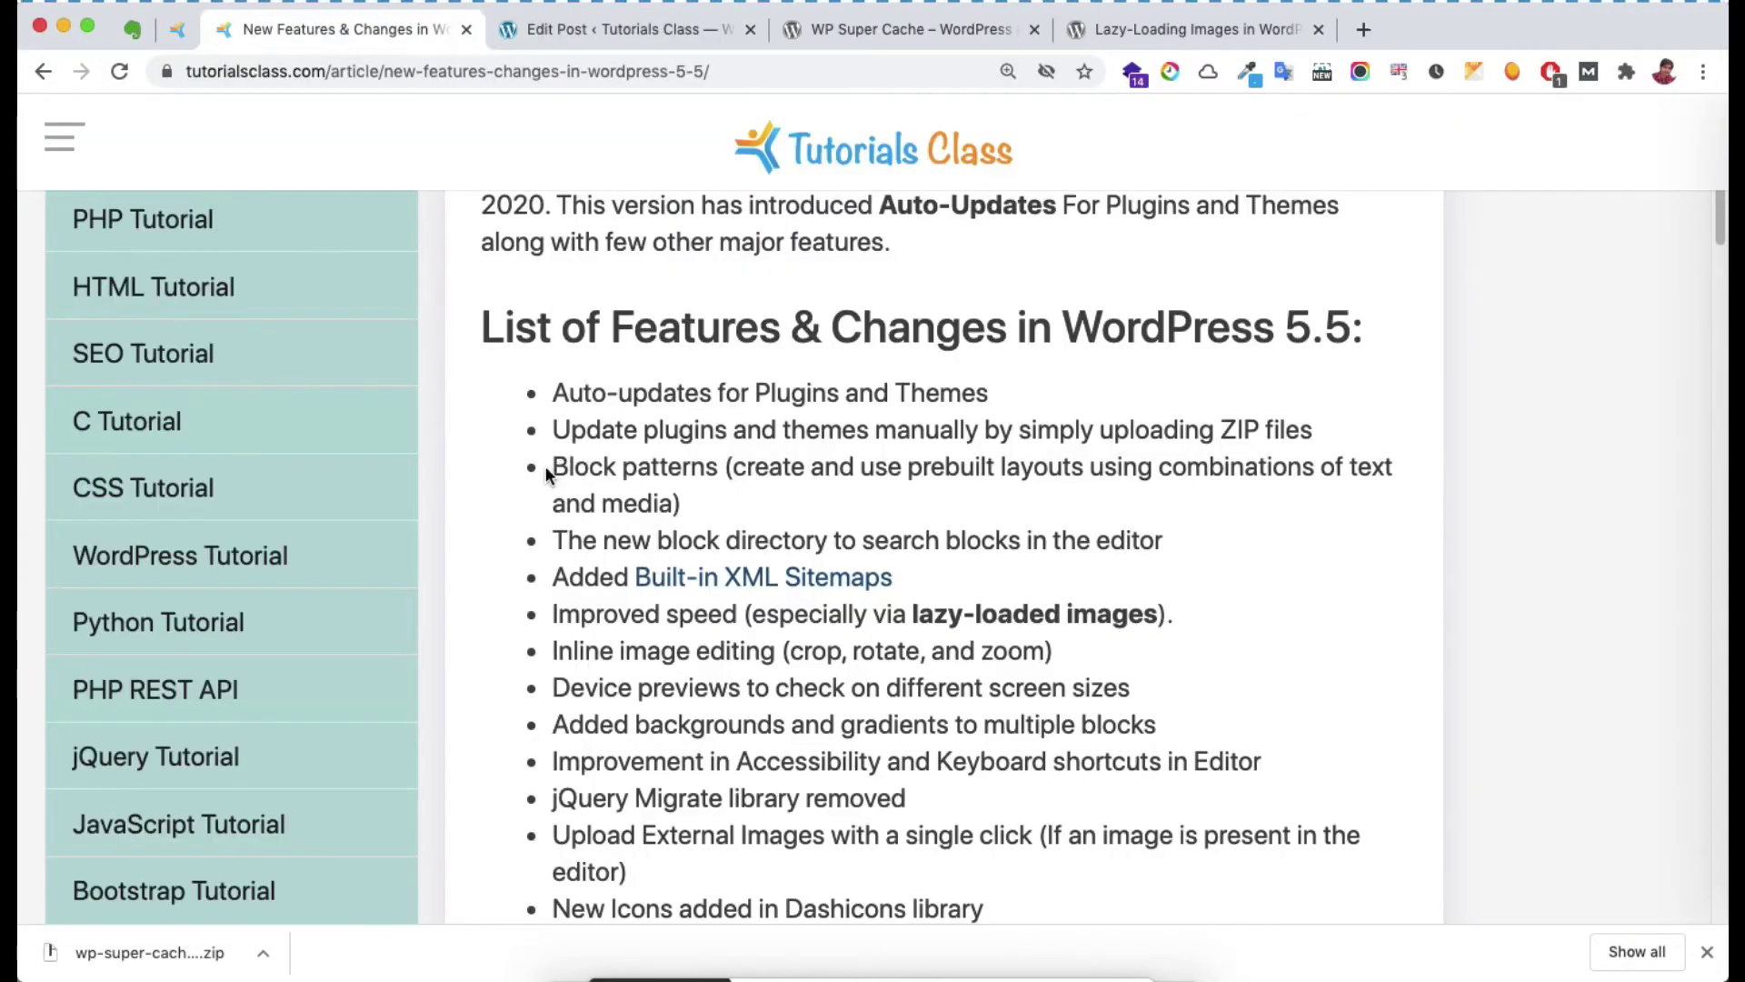
# Step: Highlight the block patterns, prebuilt layouts and new block directory entries in the article's WordPress 5.5 feature list
pyautogui.moveTo(556, 465); pyautogui.dragTo(721, 467)
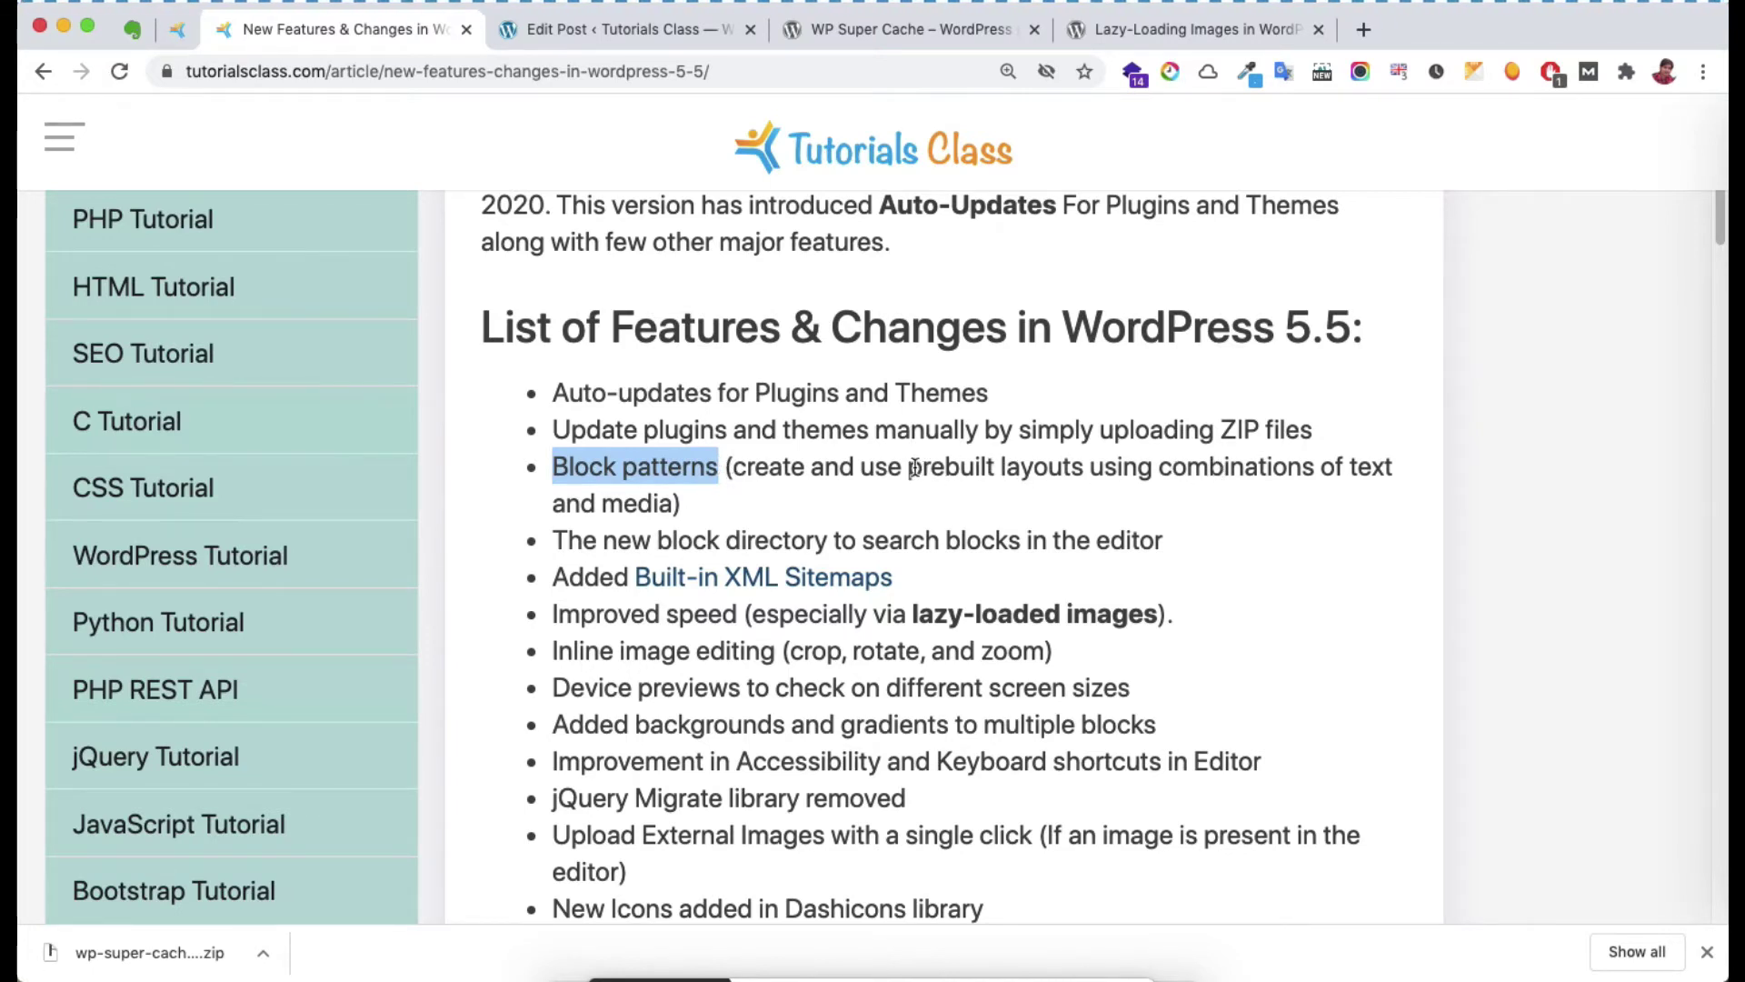
pyautogui.moveTo(908, 466); pyautogui.dragTo(1088, 464)
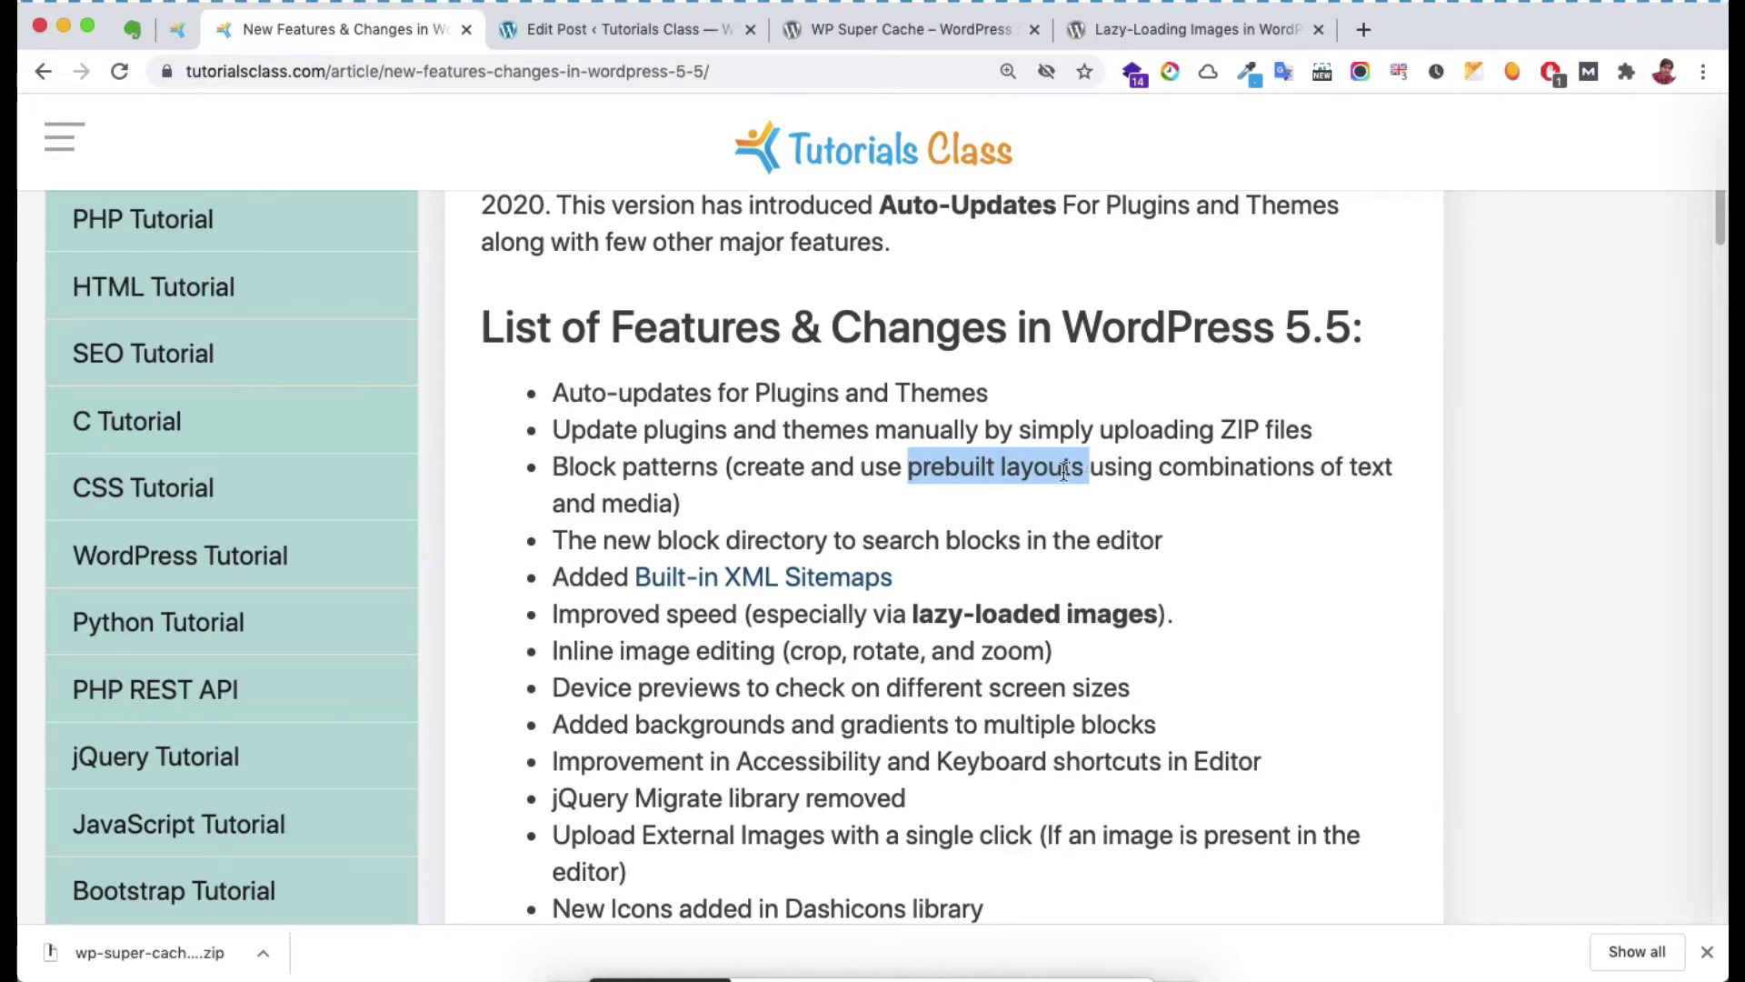
pyautogui.moveTo(652, 540); pyautogui.dragTo(861, 544)
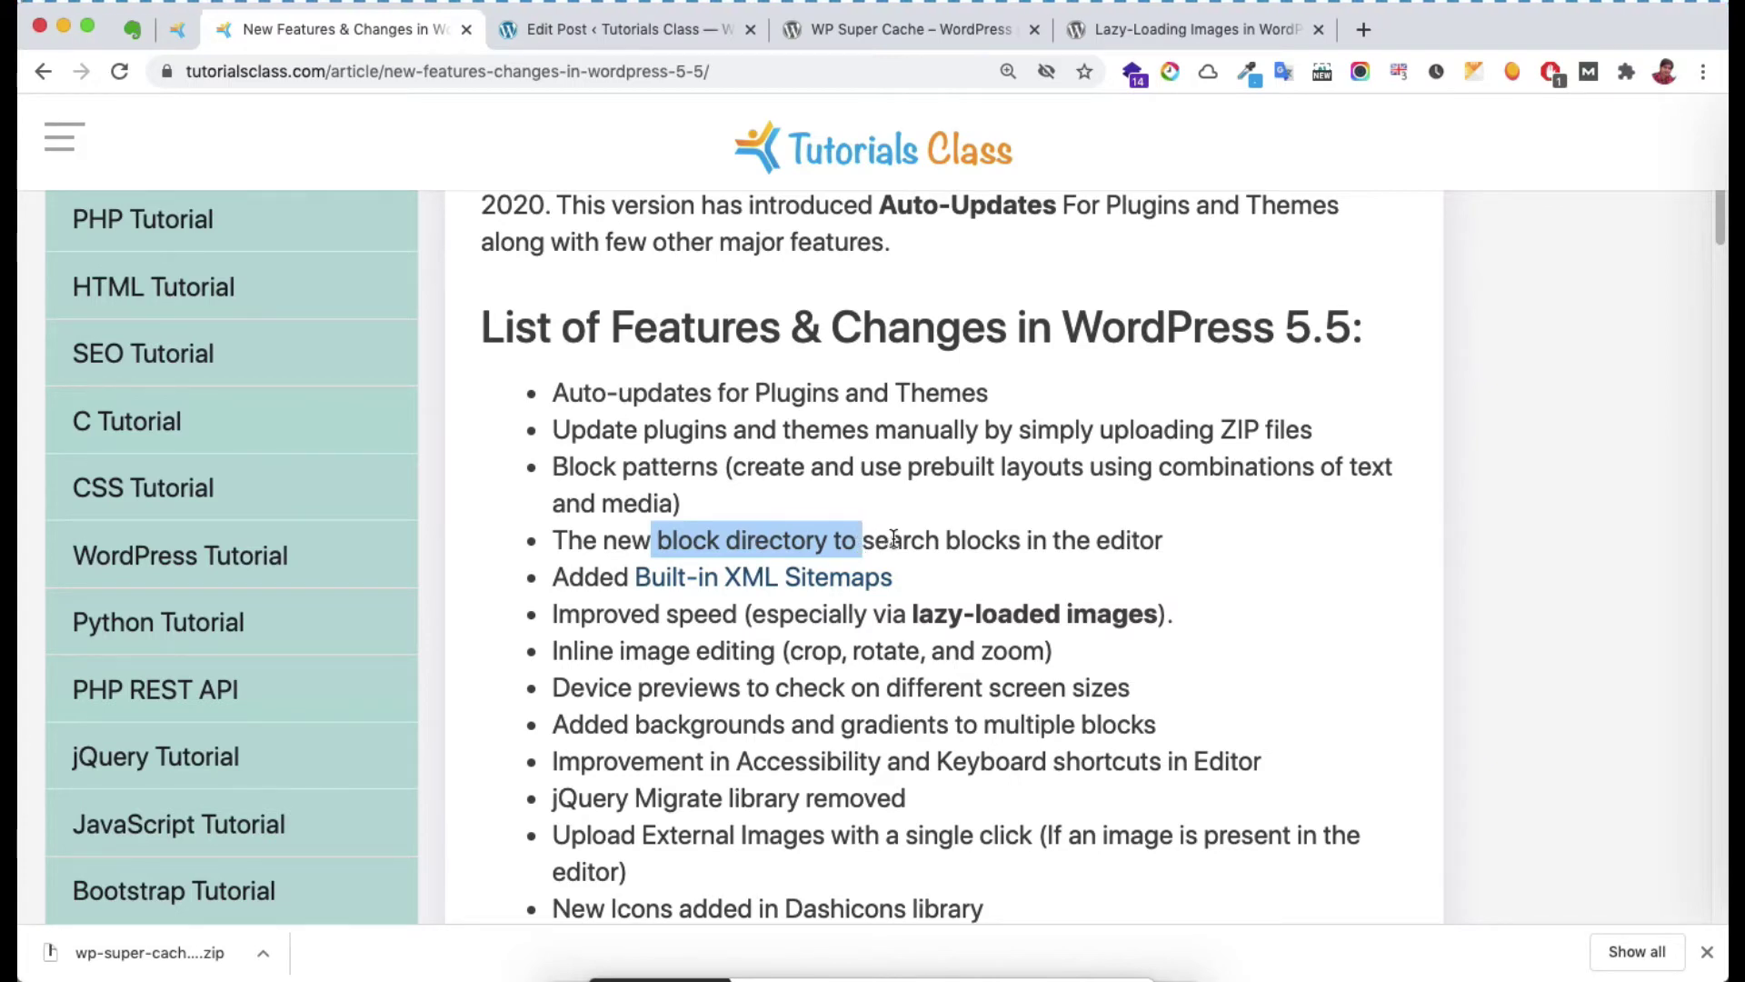
# Step: In the Hello, world! post, search the block patterns for "three" and insert the "Three columns of text with buttons" pattern below the paragraph
pyautogui.click(631, 31)
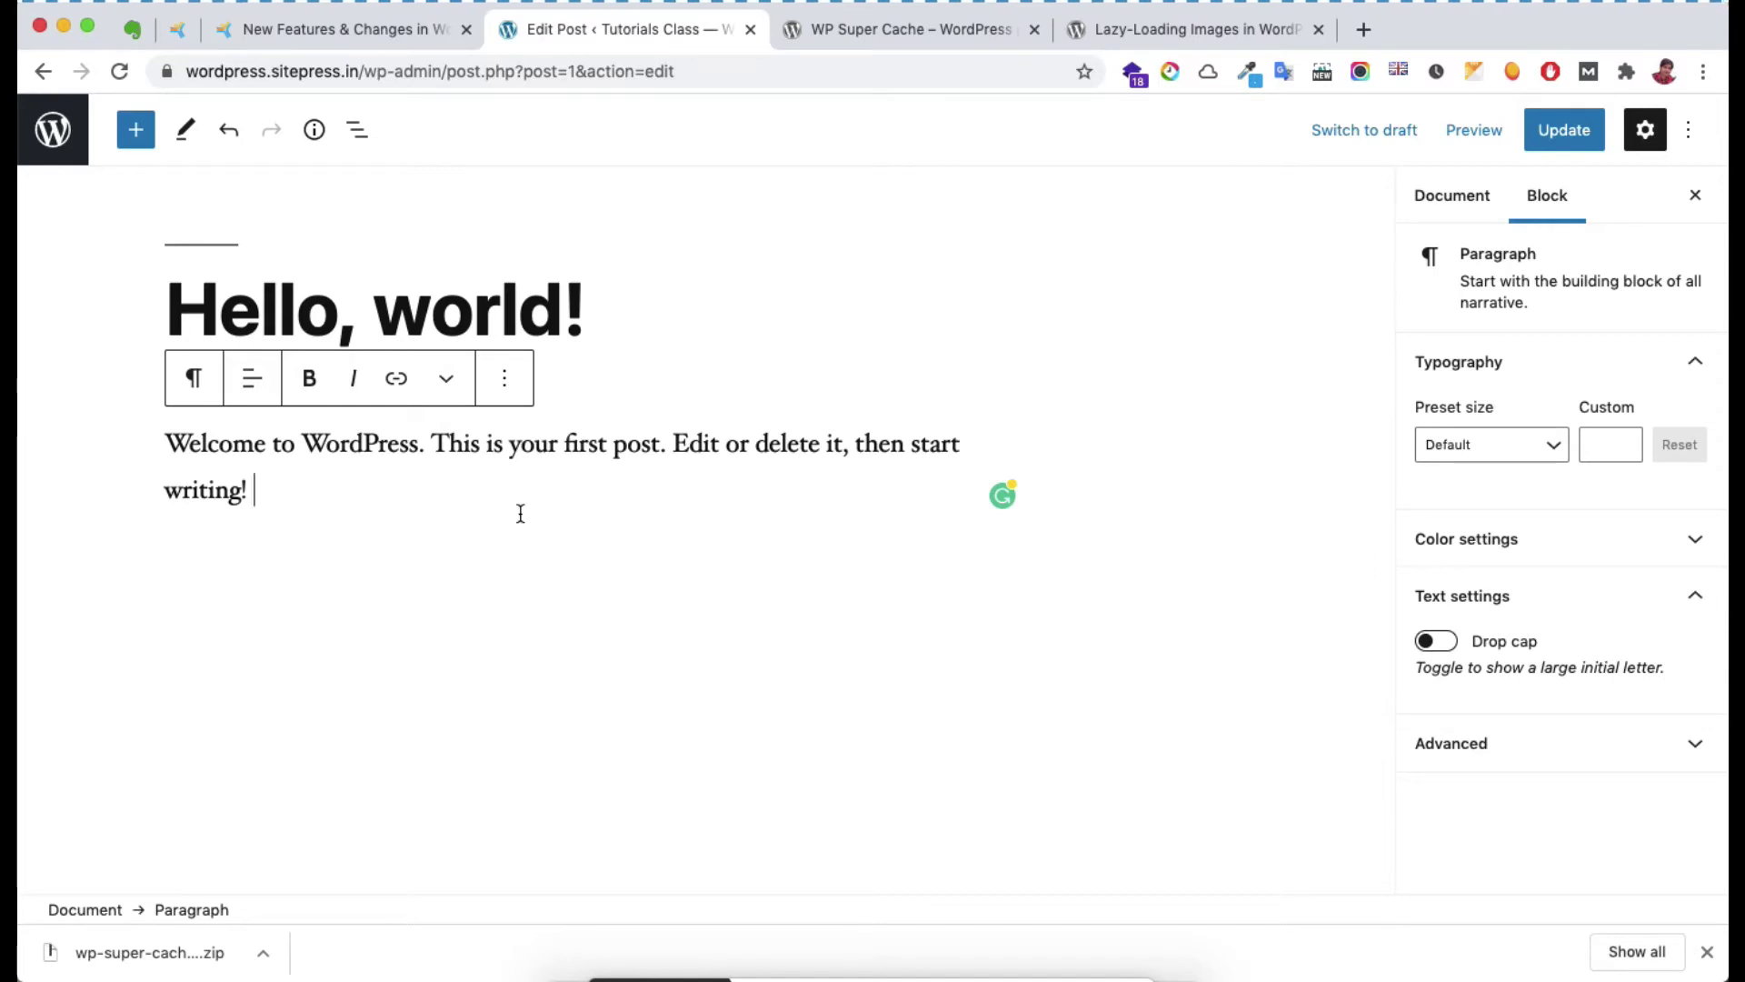
pyautogui.click(136, 130)
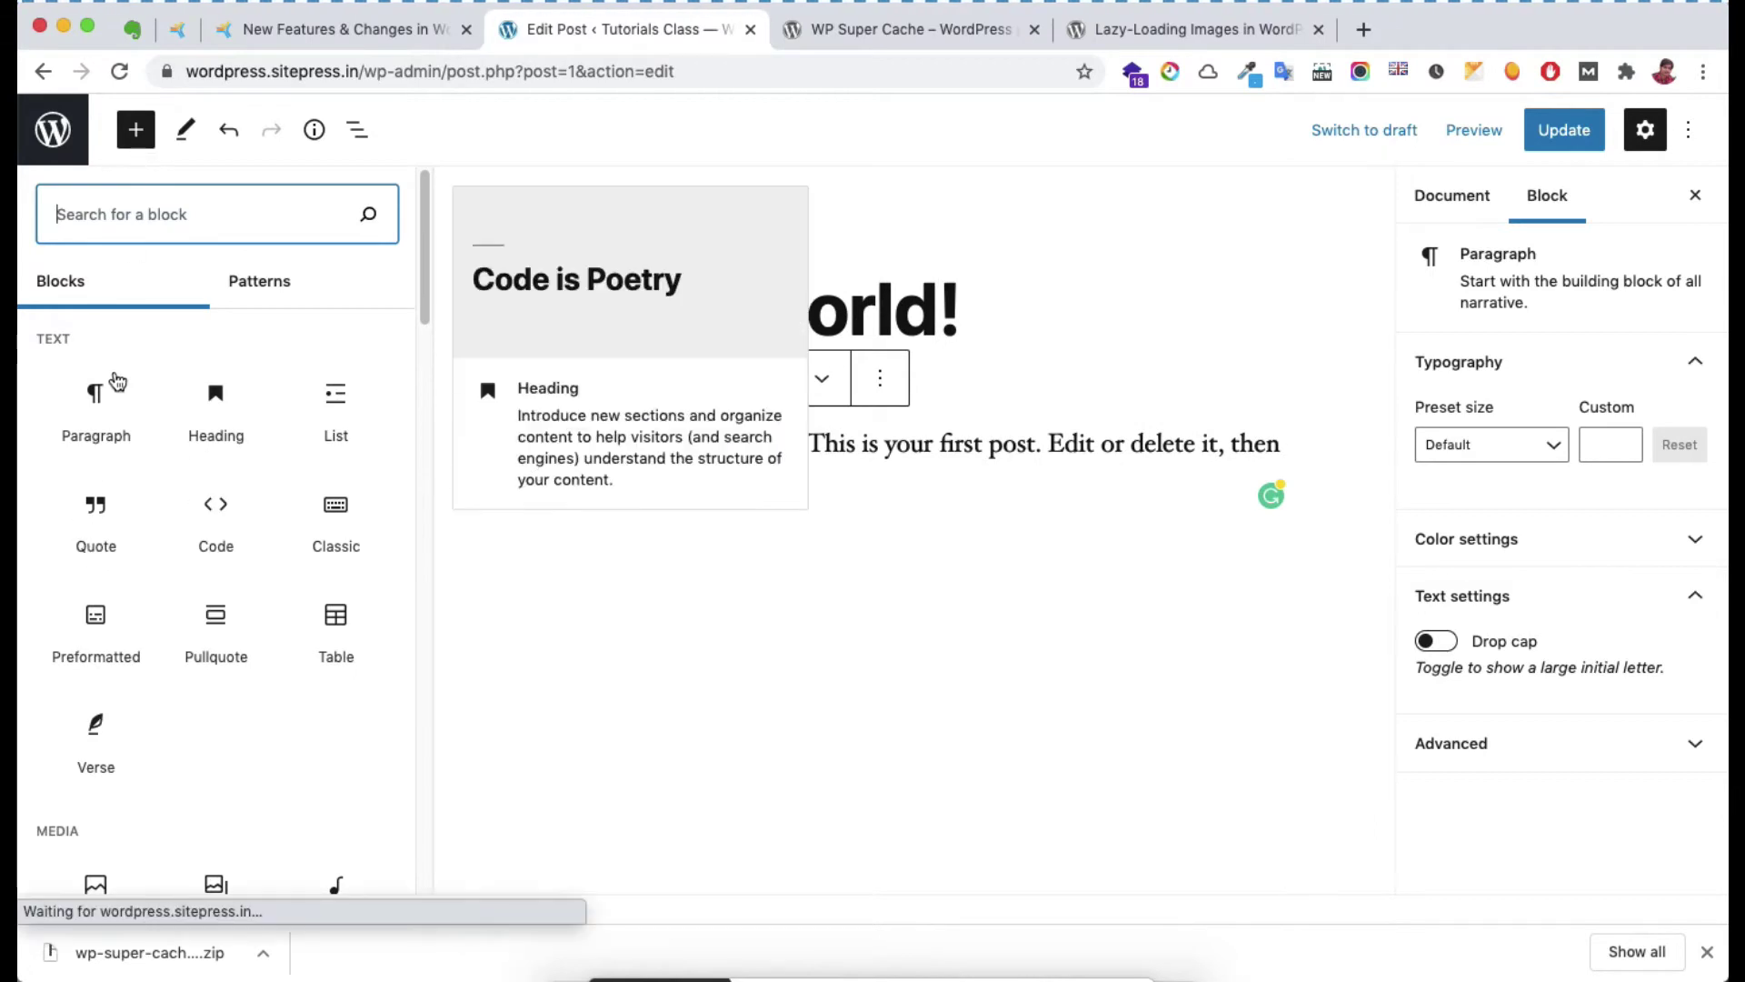
pyautogui.click(269, 289)
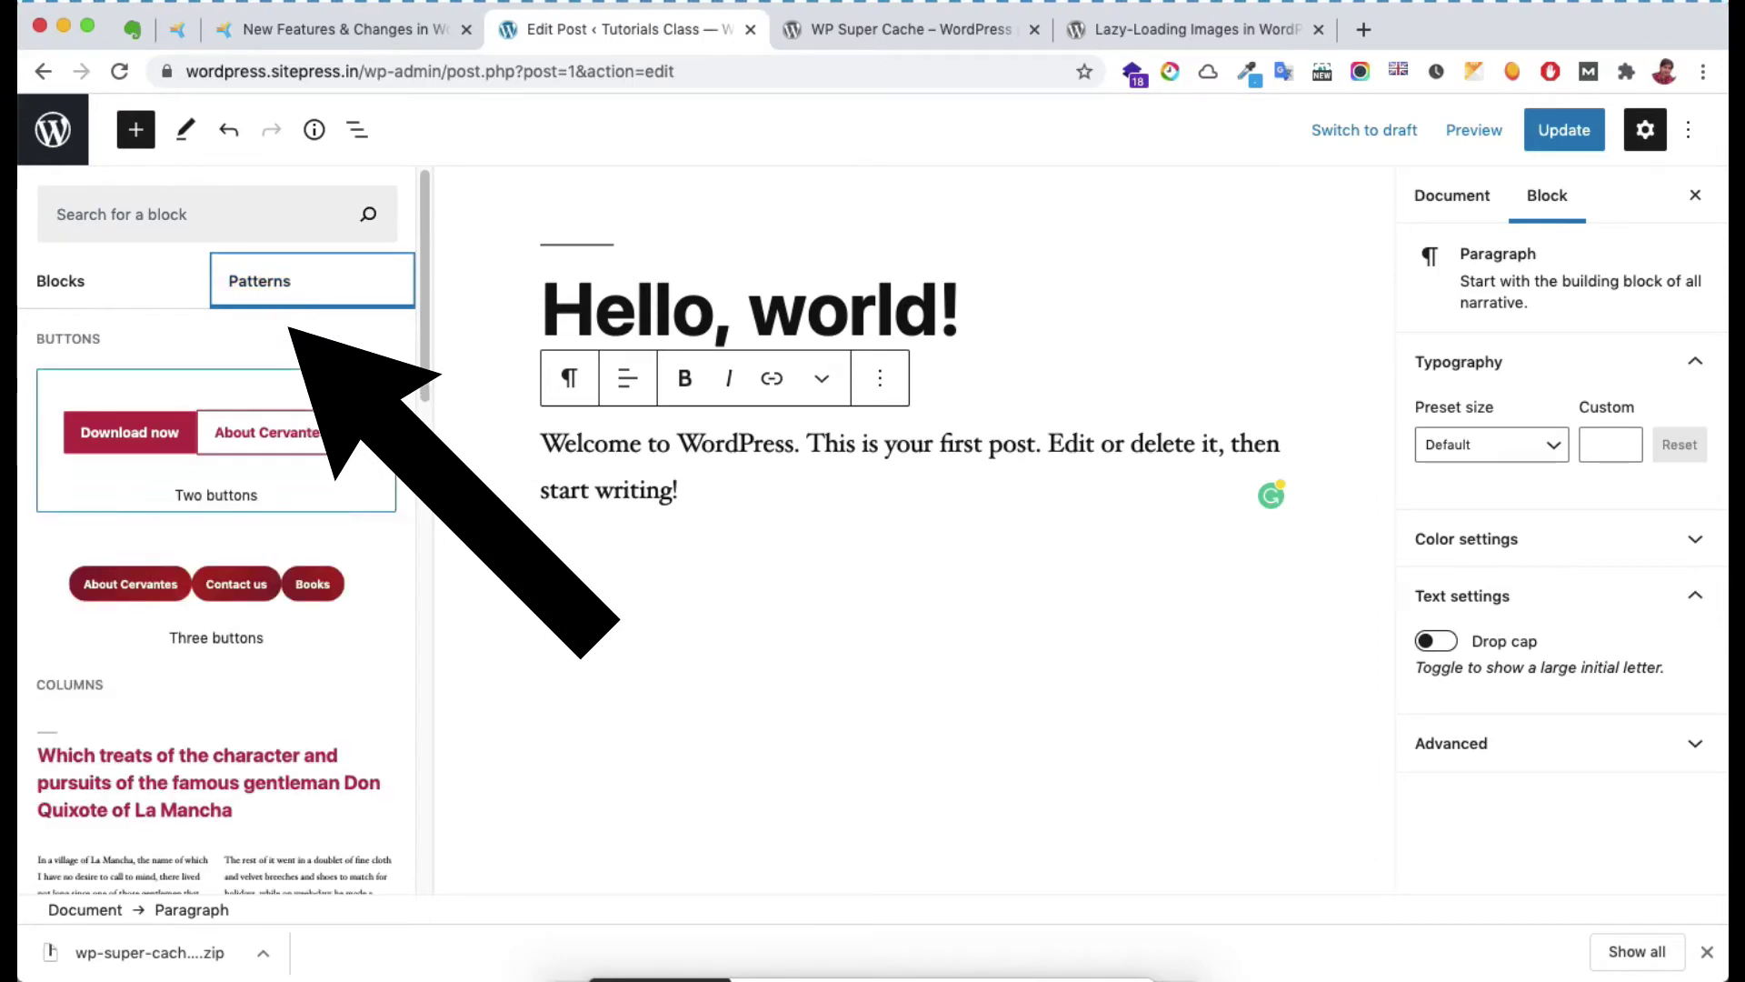
pyautogui.moveTo(422, 289)
pyautogui.mouseDown()
pyautogui.moveTo(429, 327)
pyautogui.moveTo(422, 264)
pyautogui.moveTo(423, 353)
pyautogui.moveTo(423, 273)
pyautogui.mouseUp()
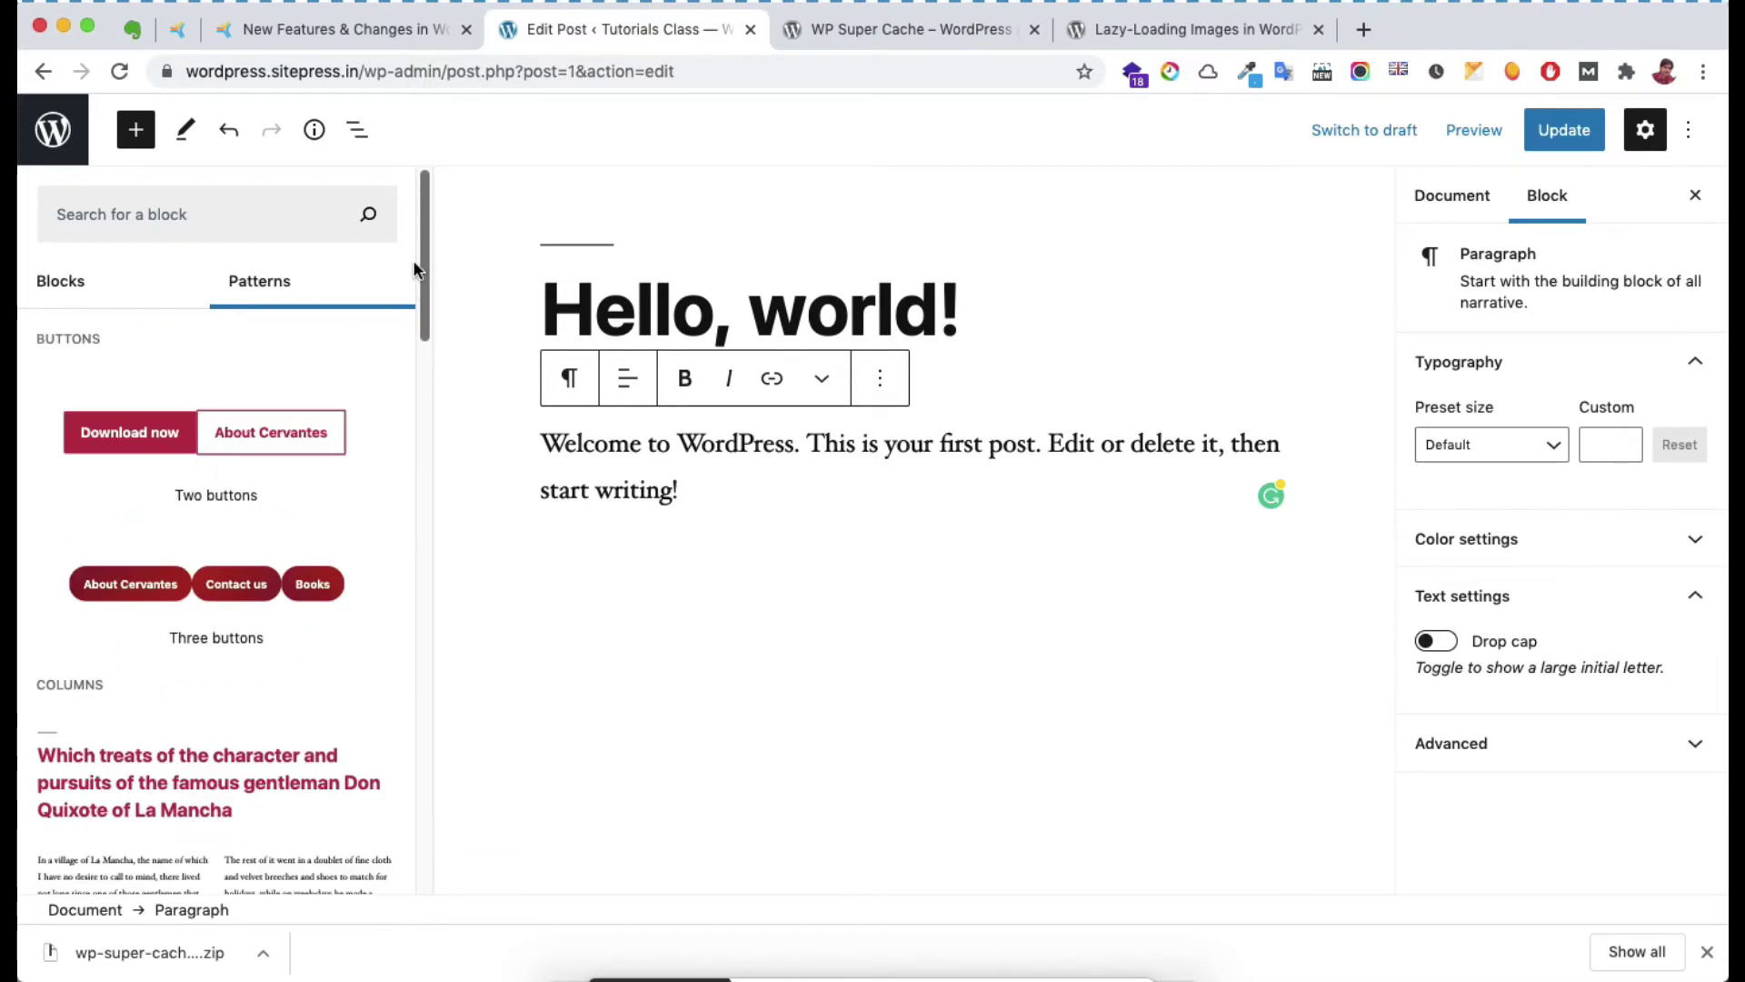
pyautogui.click(256, 225)
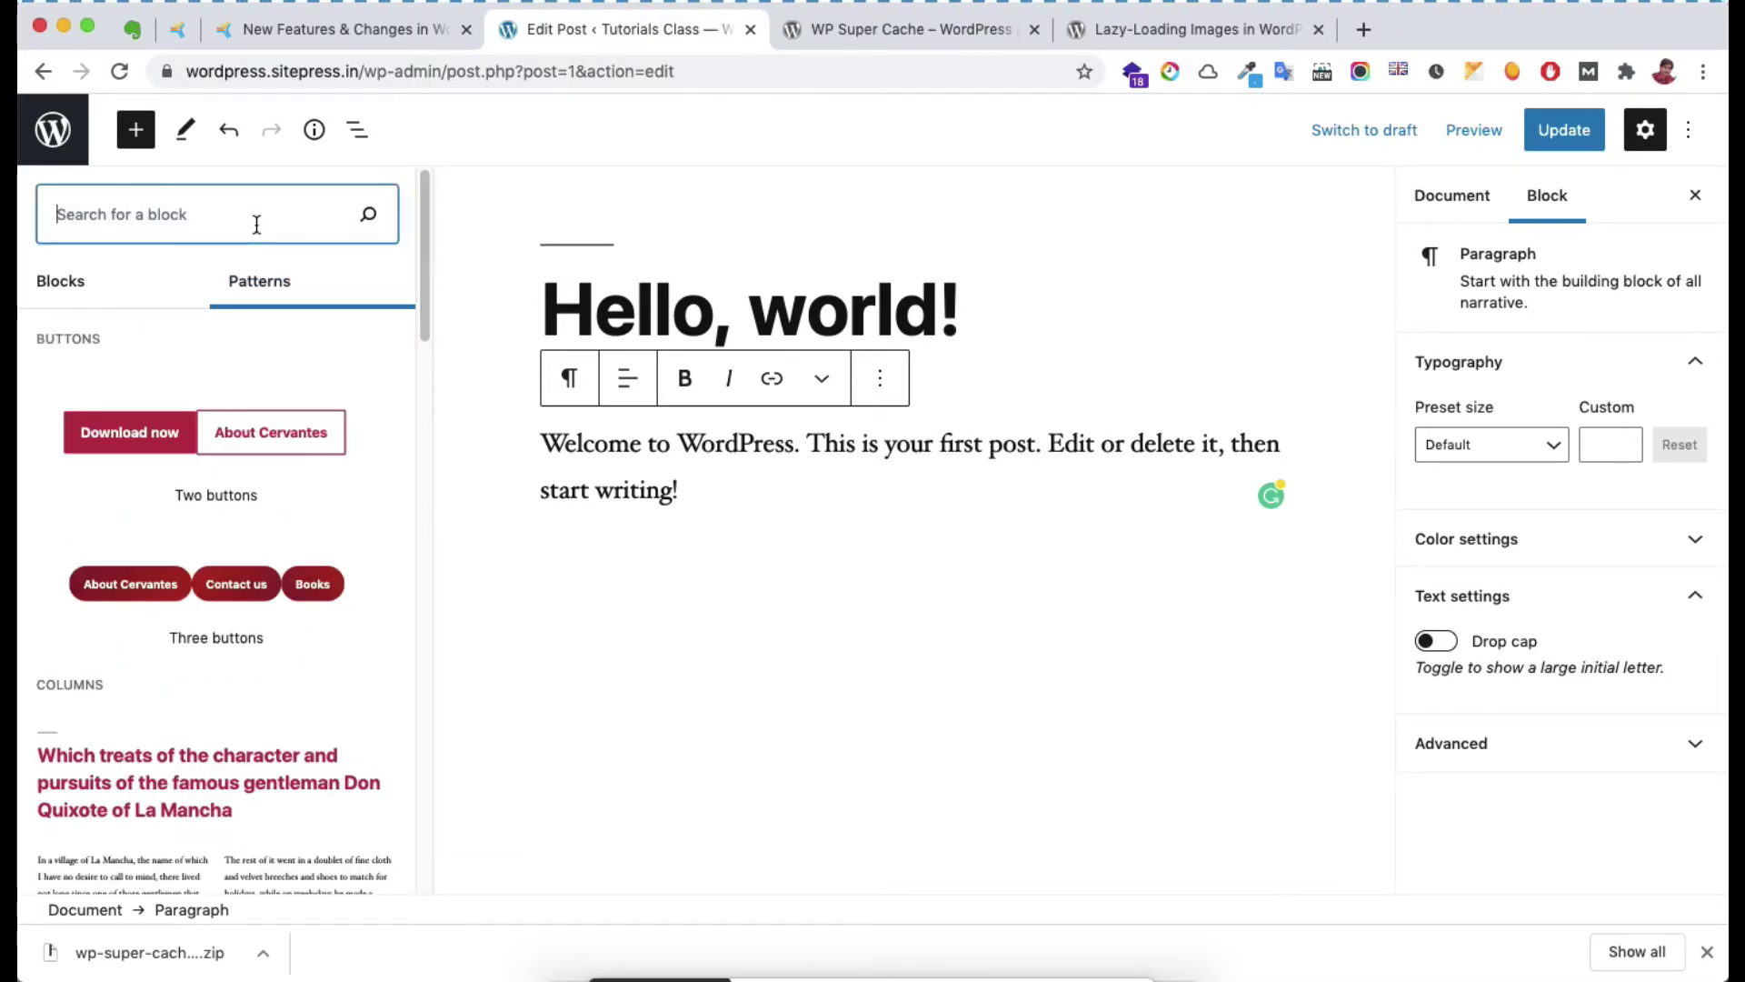
pyautogui.write('thre')
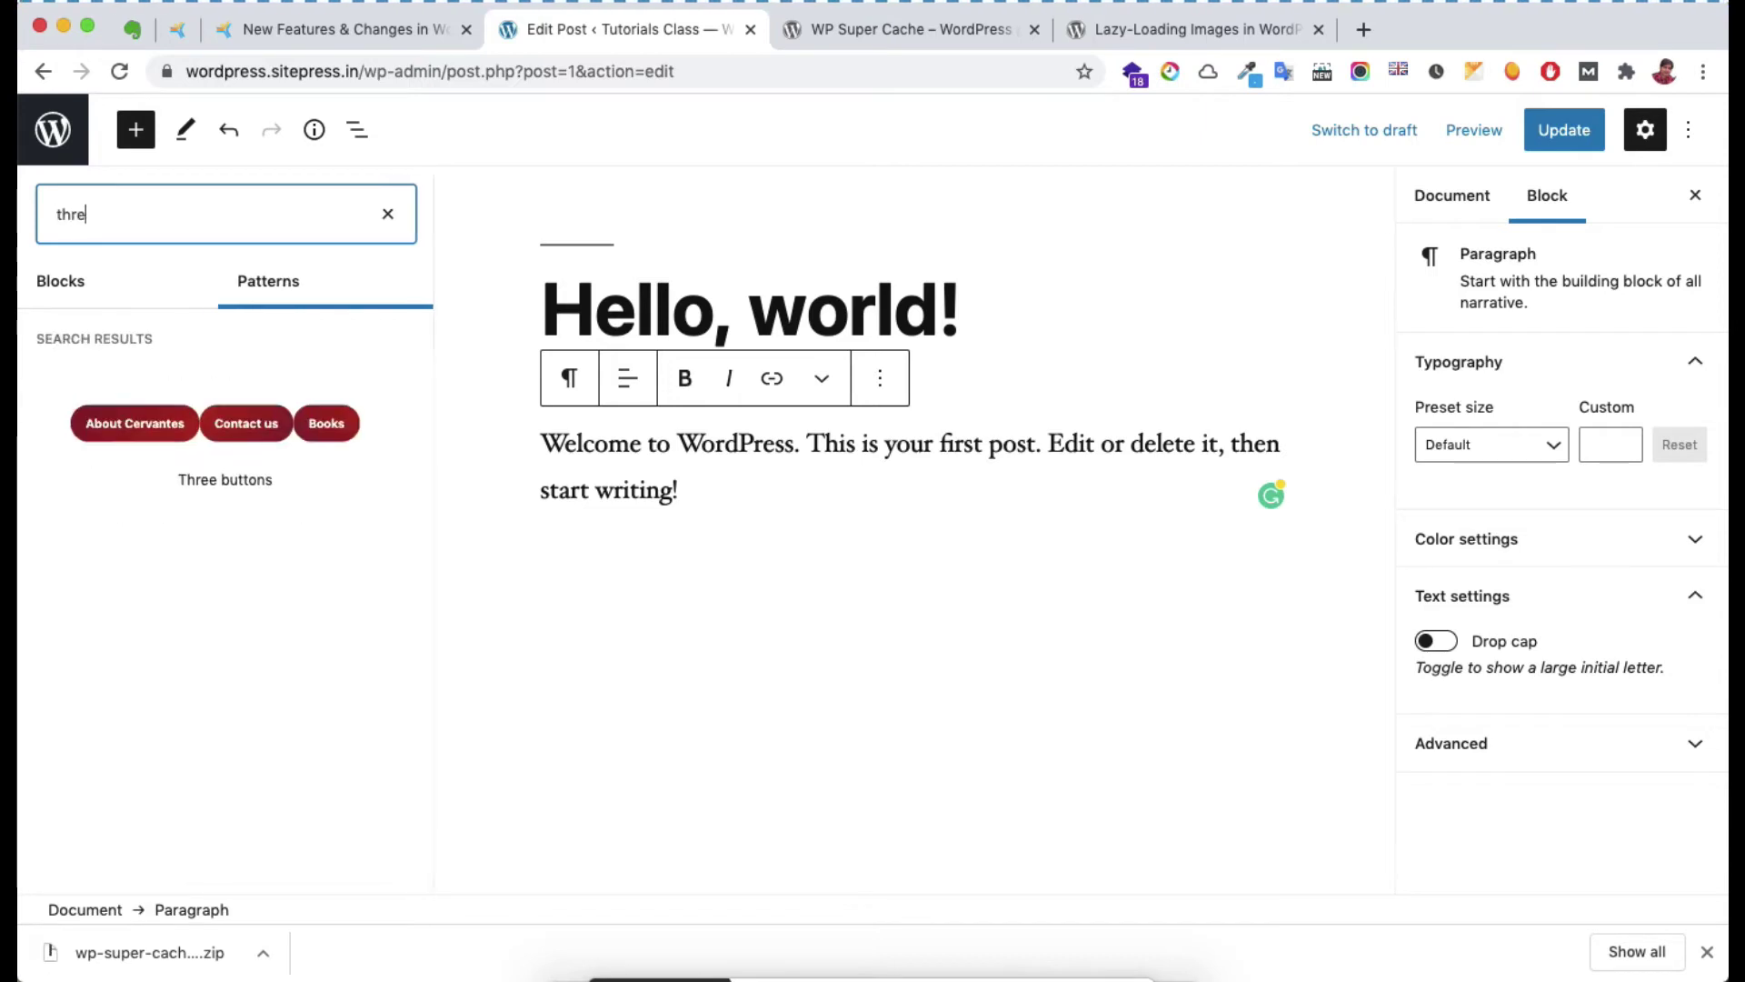
pyautogui.write('e')
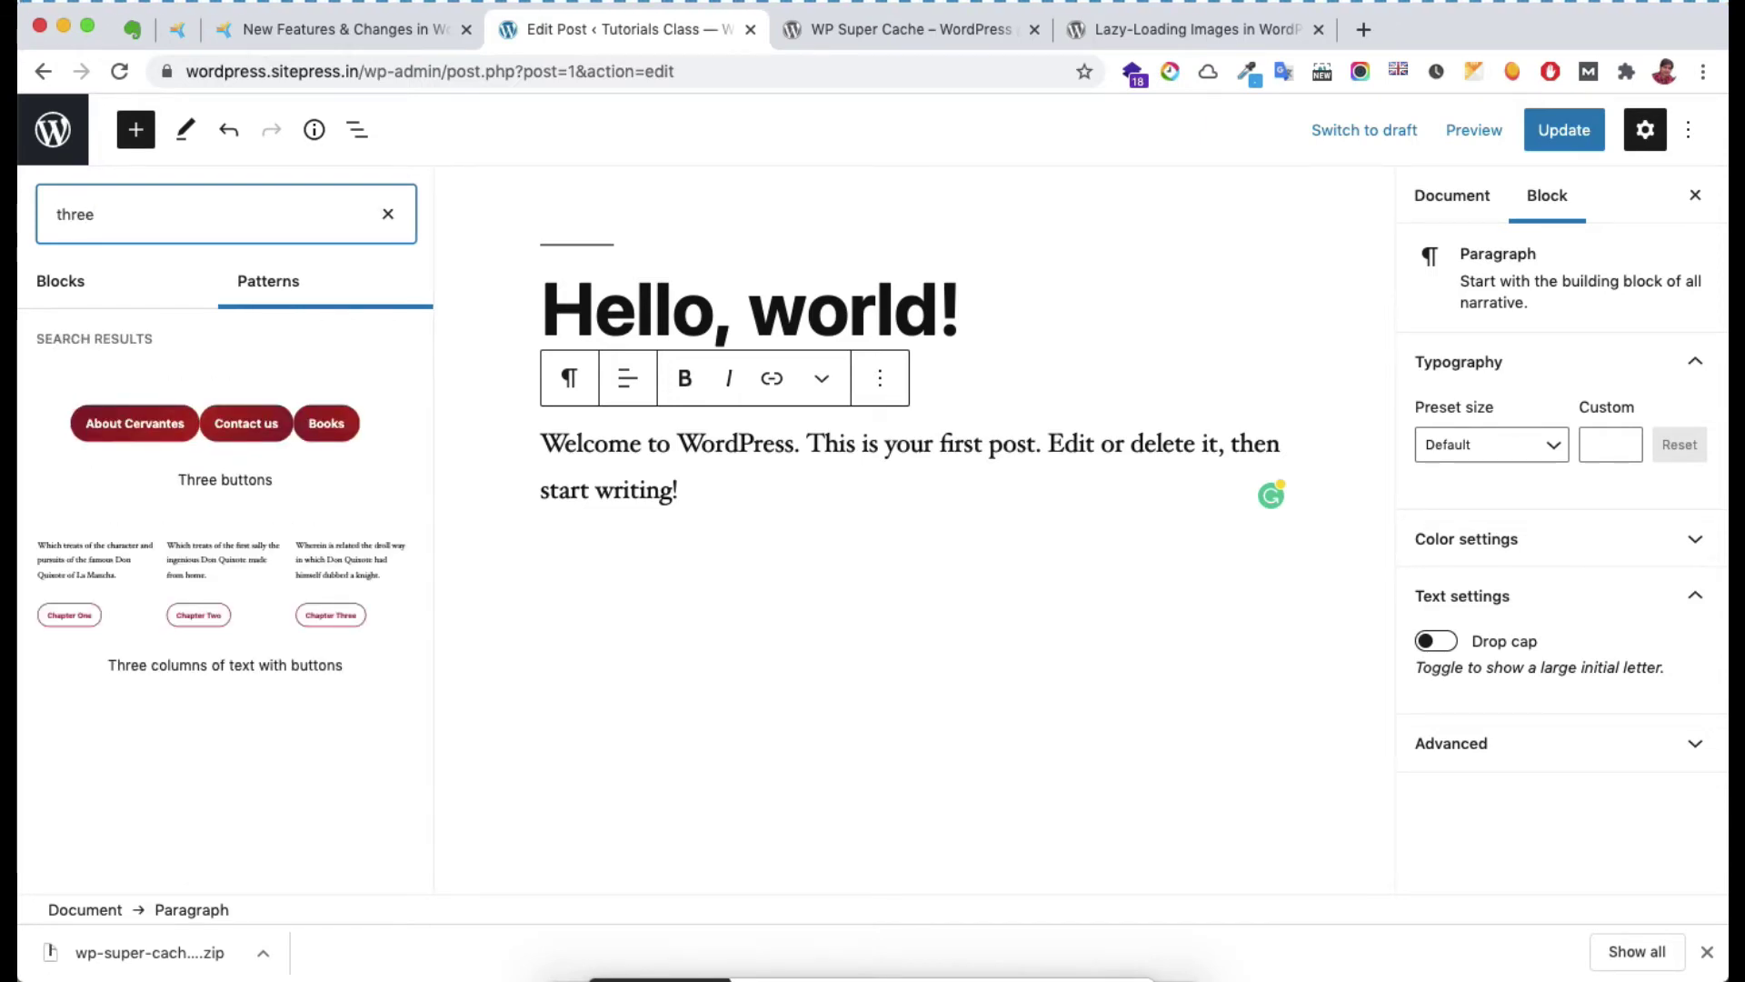
pyautogui.click(283, 582)
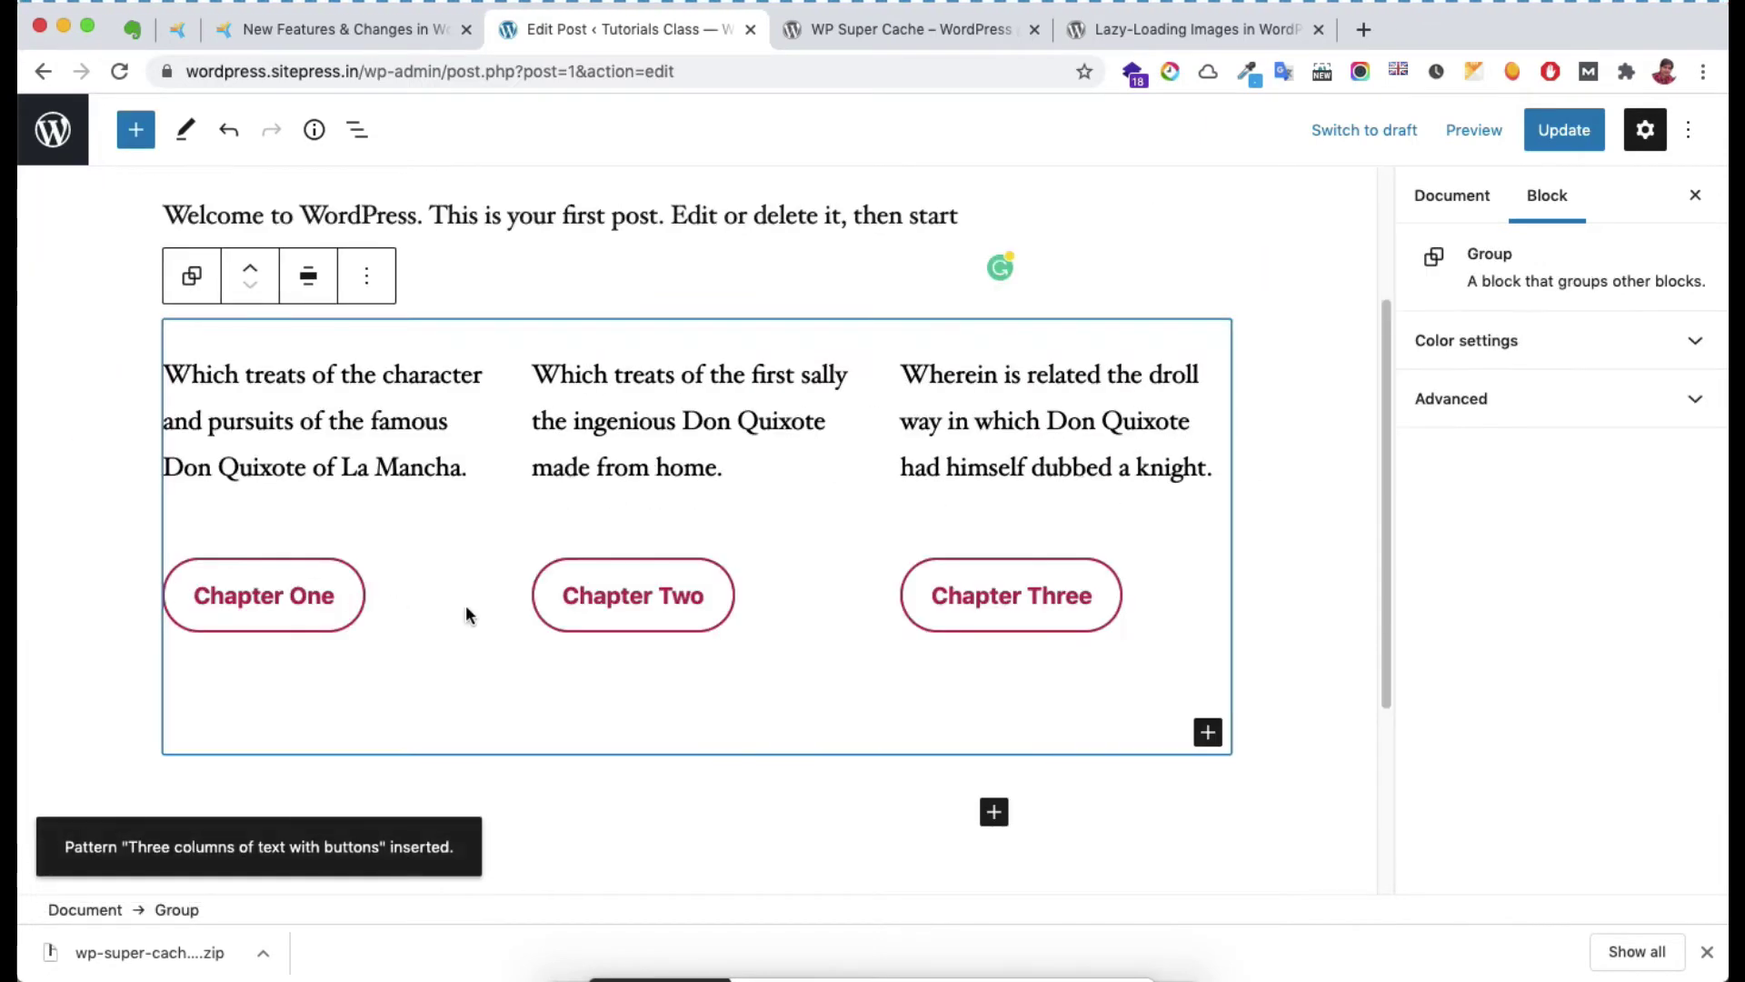
pyautogui.click(399, 406)
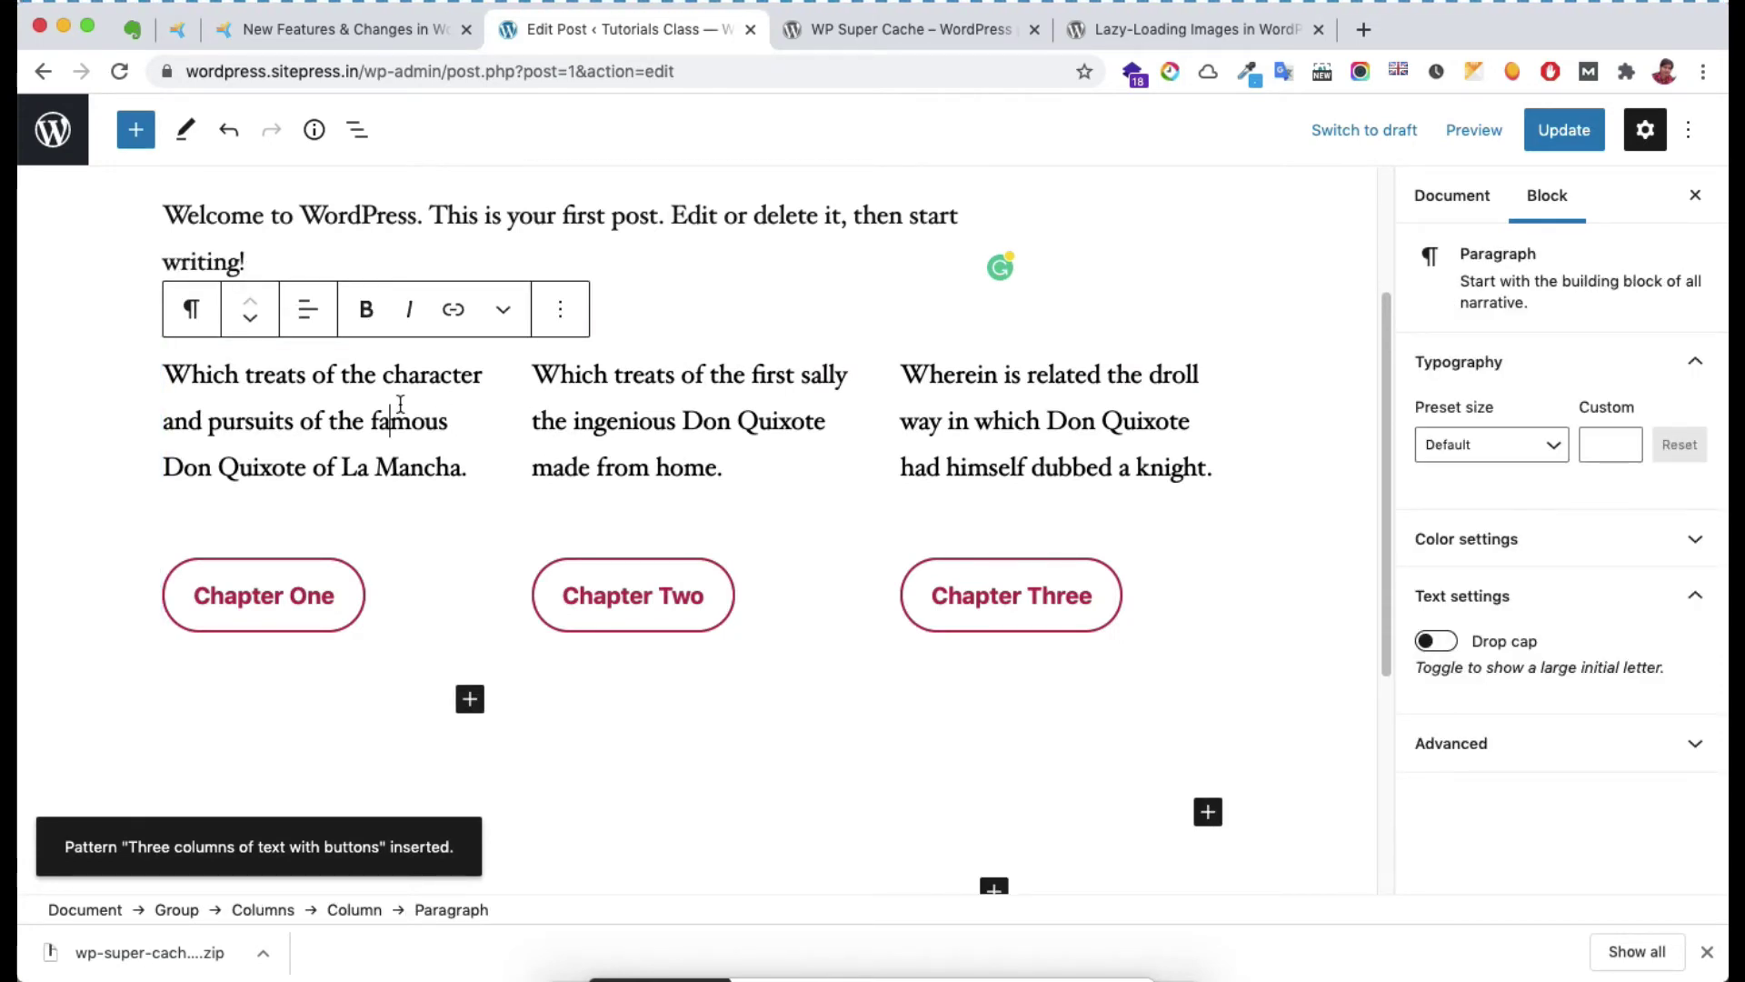
# Step: Open the site's built-in XML sitemap at wordpress.sitepress.in/wp-sitemap.xml
pyautogui.hotkey('ctrl', 'shift', 'Tab')
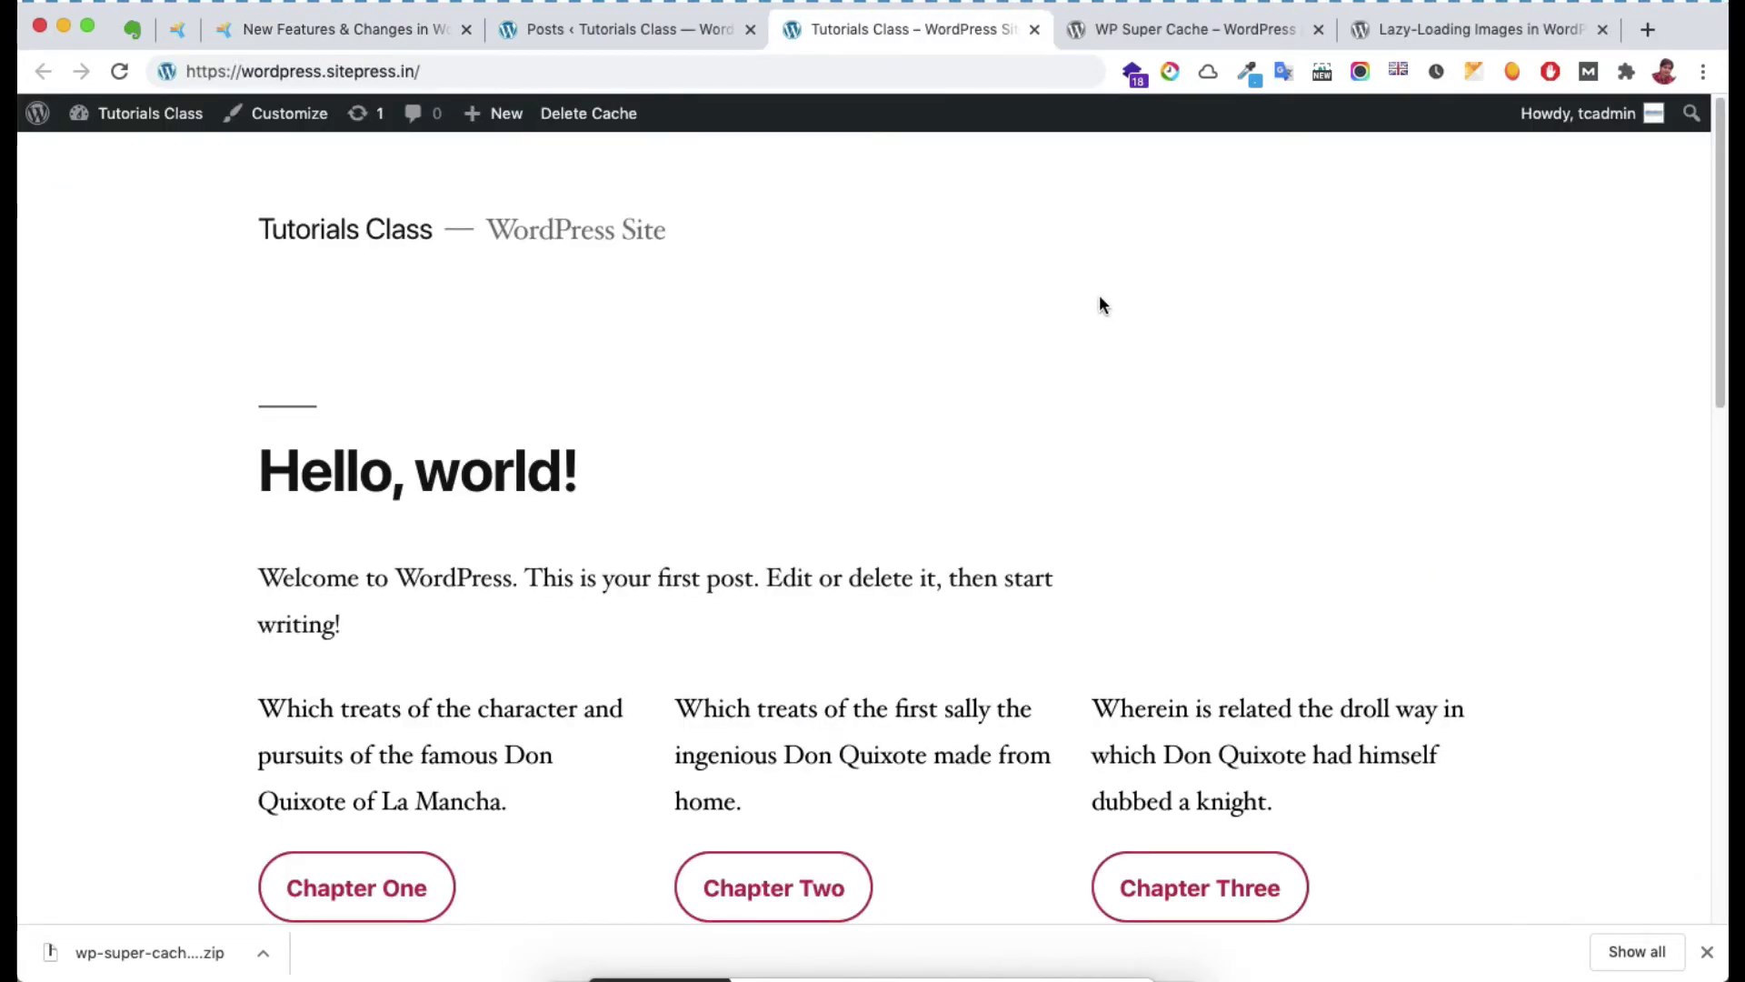
pyautogui.click(577, 70)
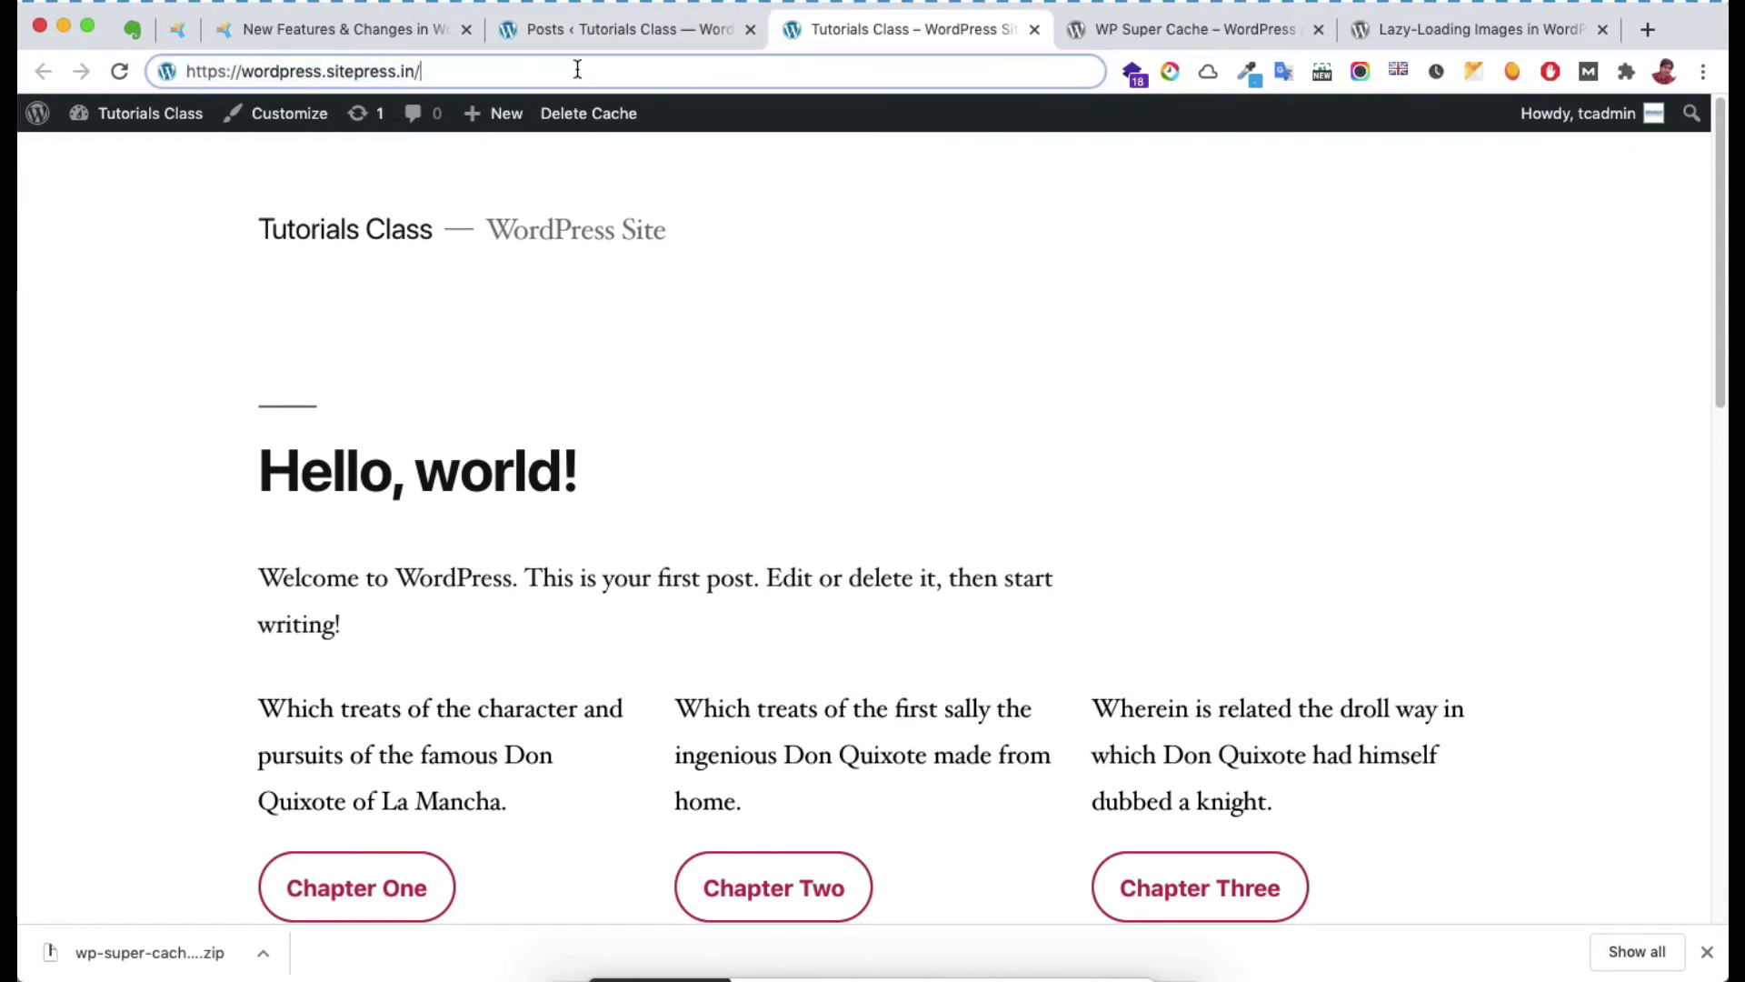
pyautogui.write('wp-site')
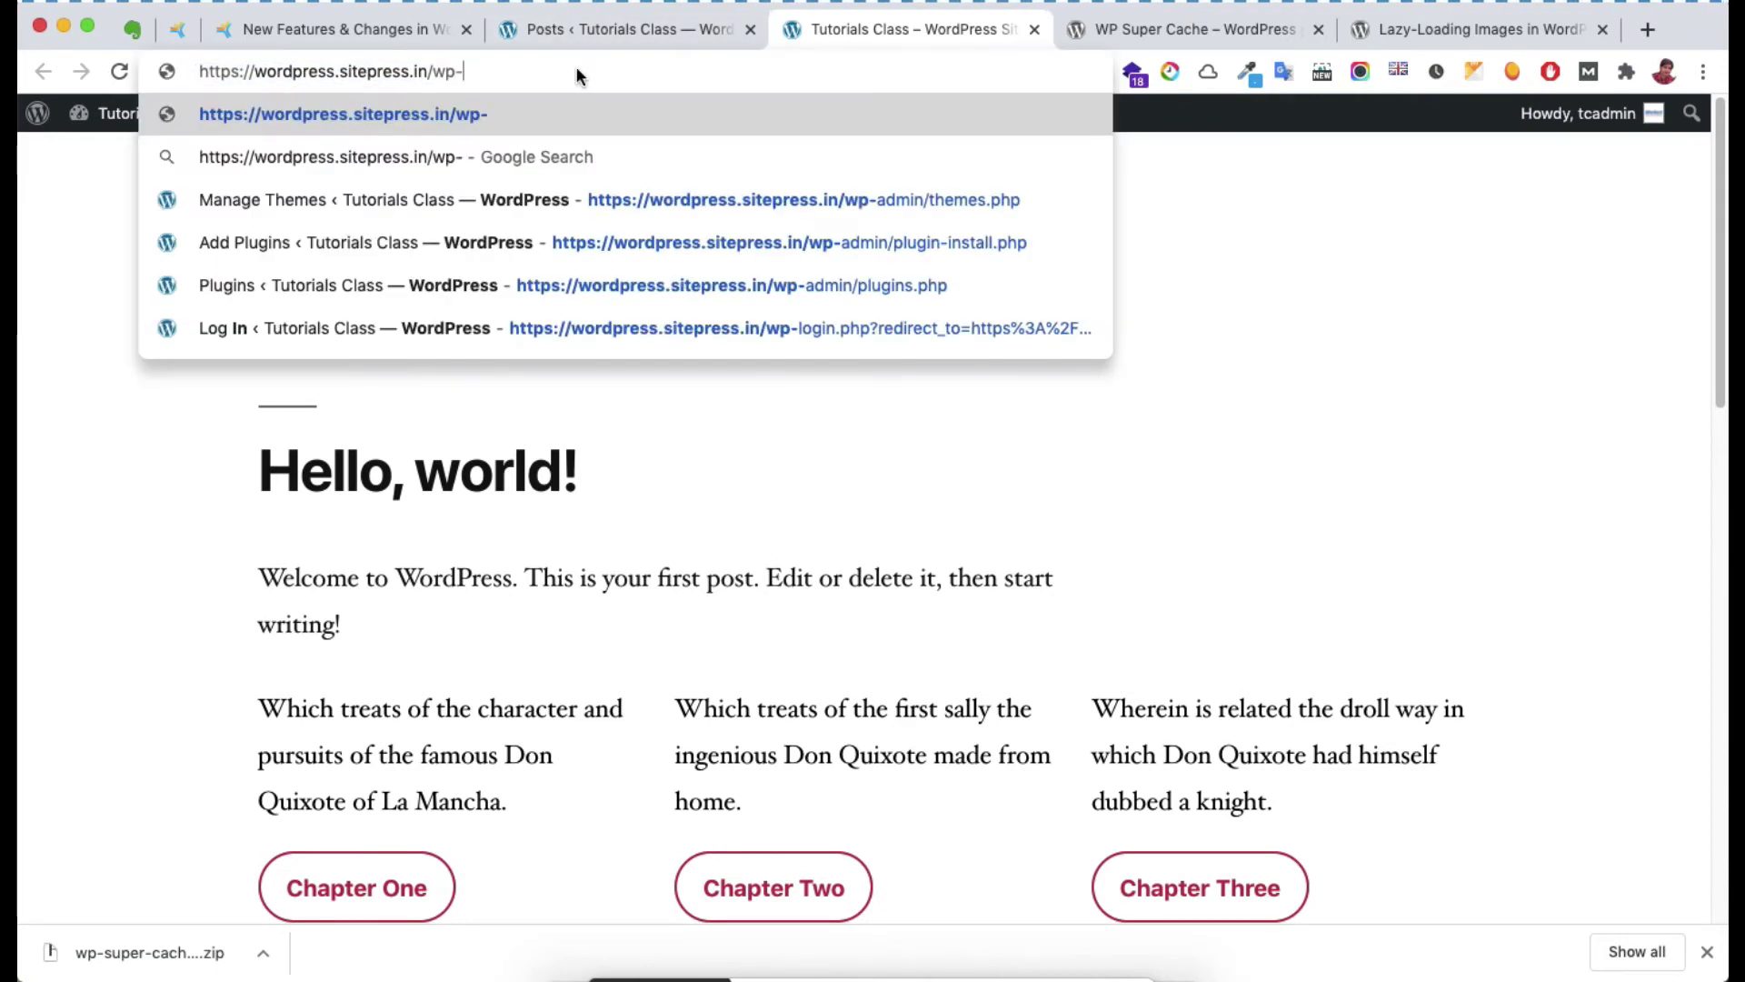
pyautogui.press('Down')
pyautogui.press('Down')
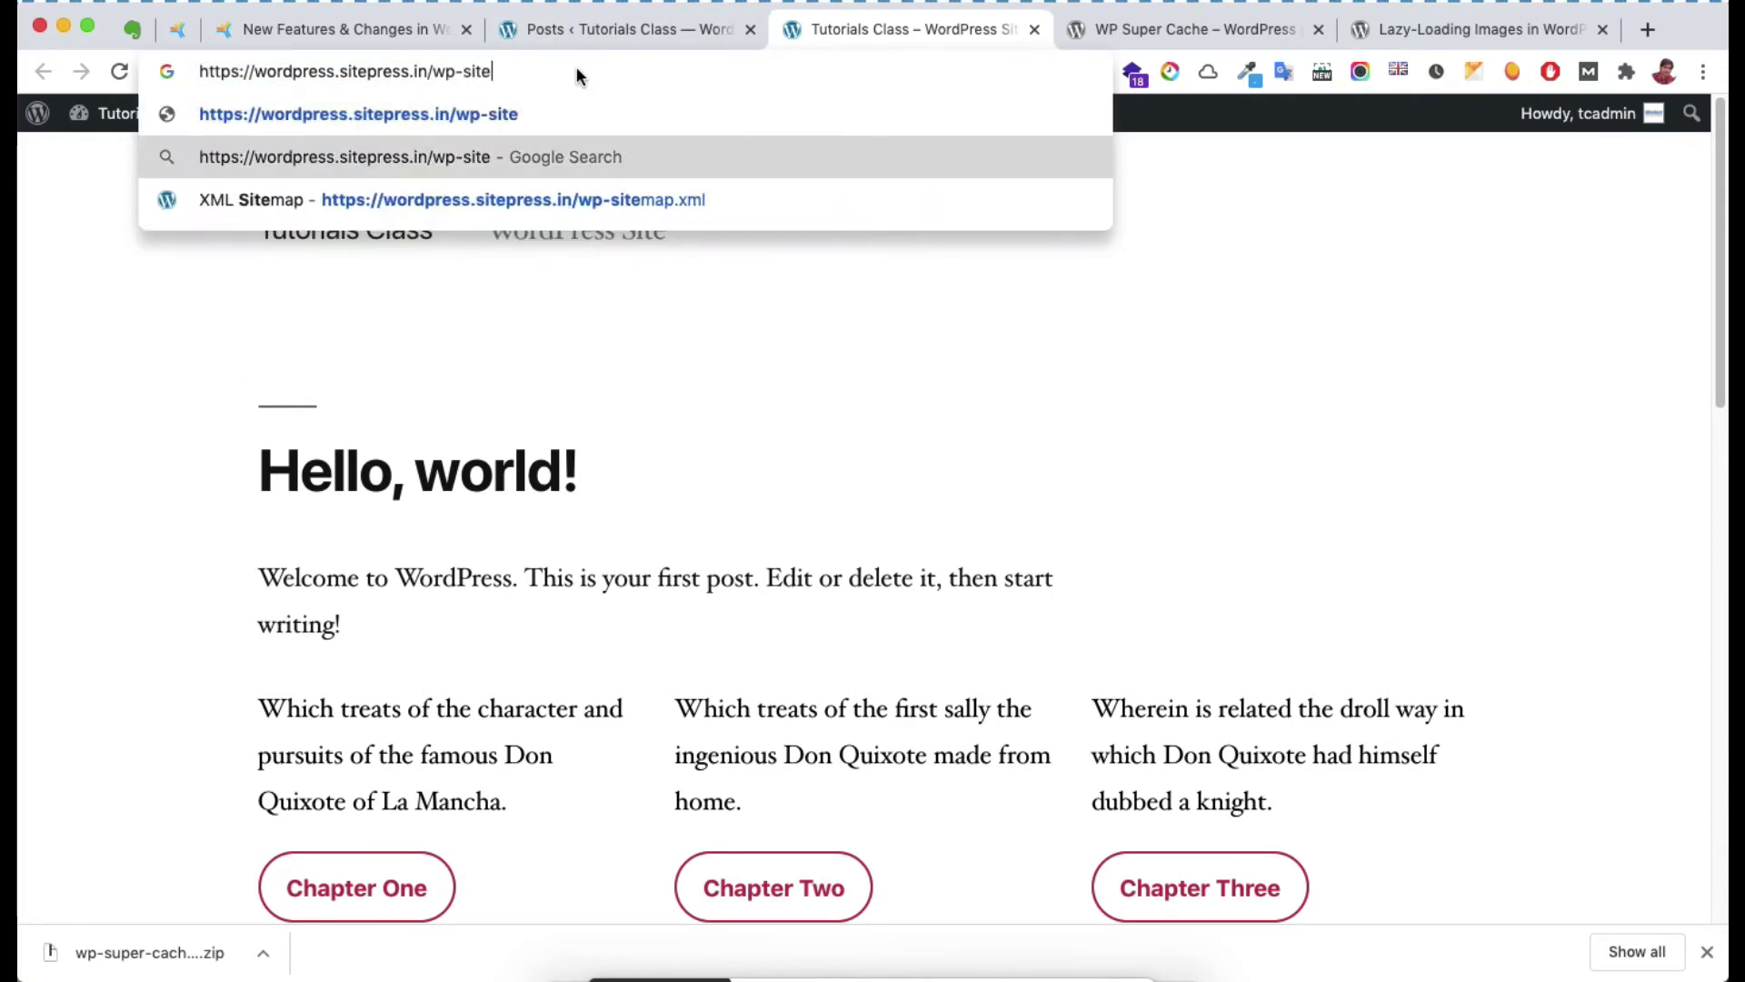
pyautogui.press('Return')
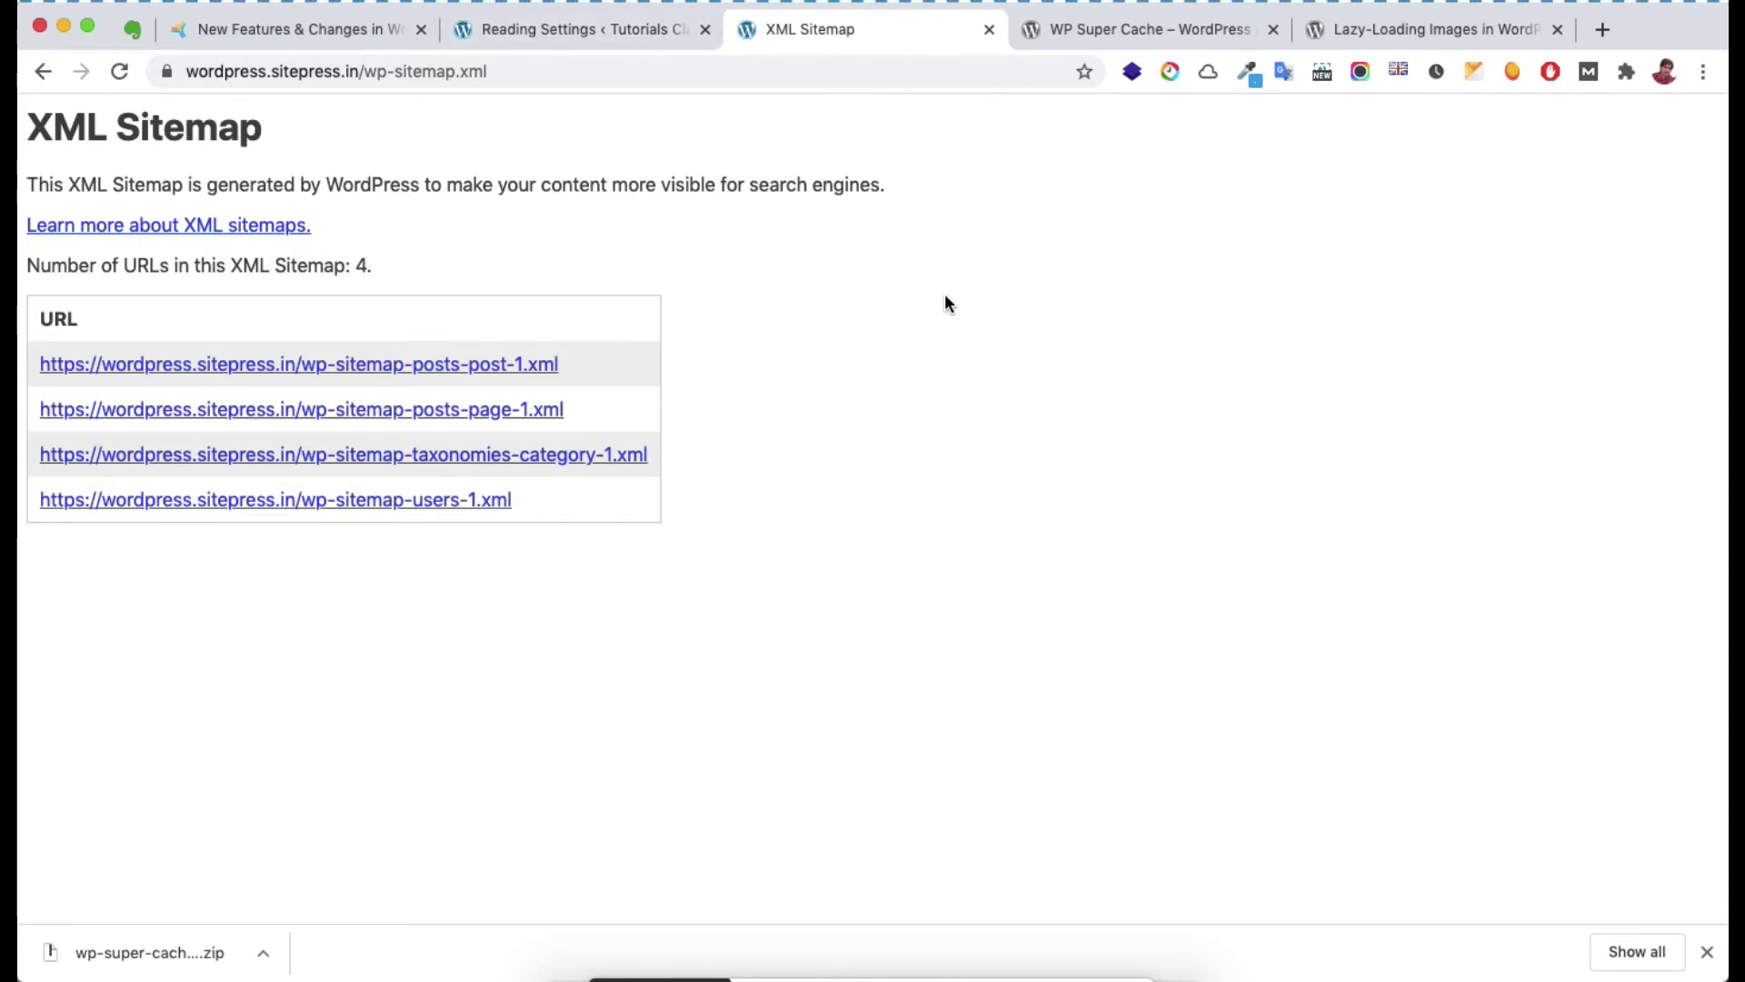
# Step: Review the search engine visibility option in the site's Reading Settings and open the Permalink Settings
pyautogui.click(614, 29)
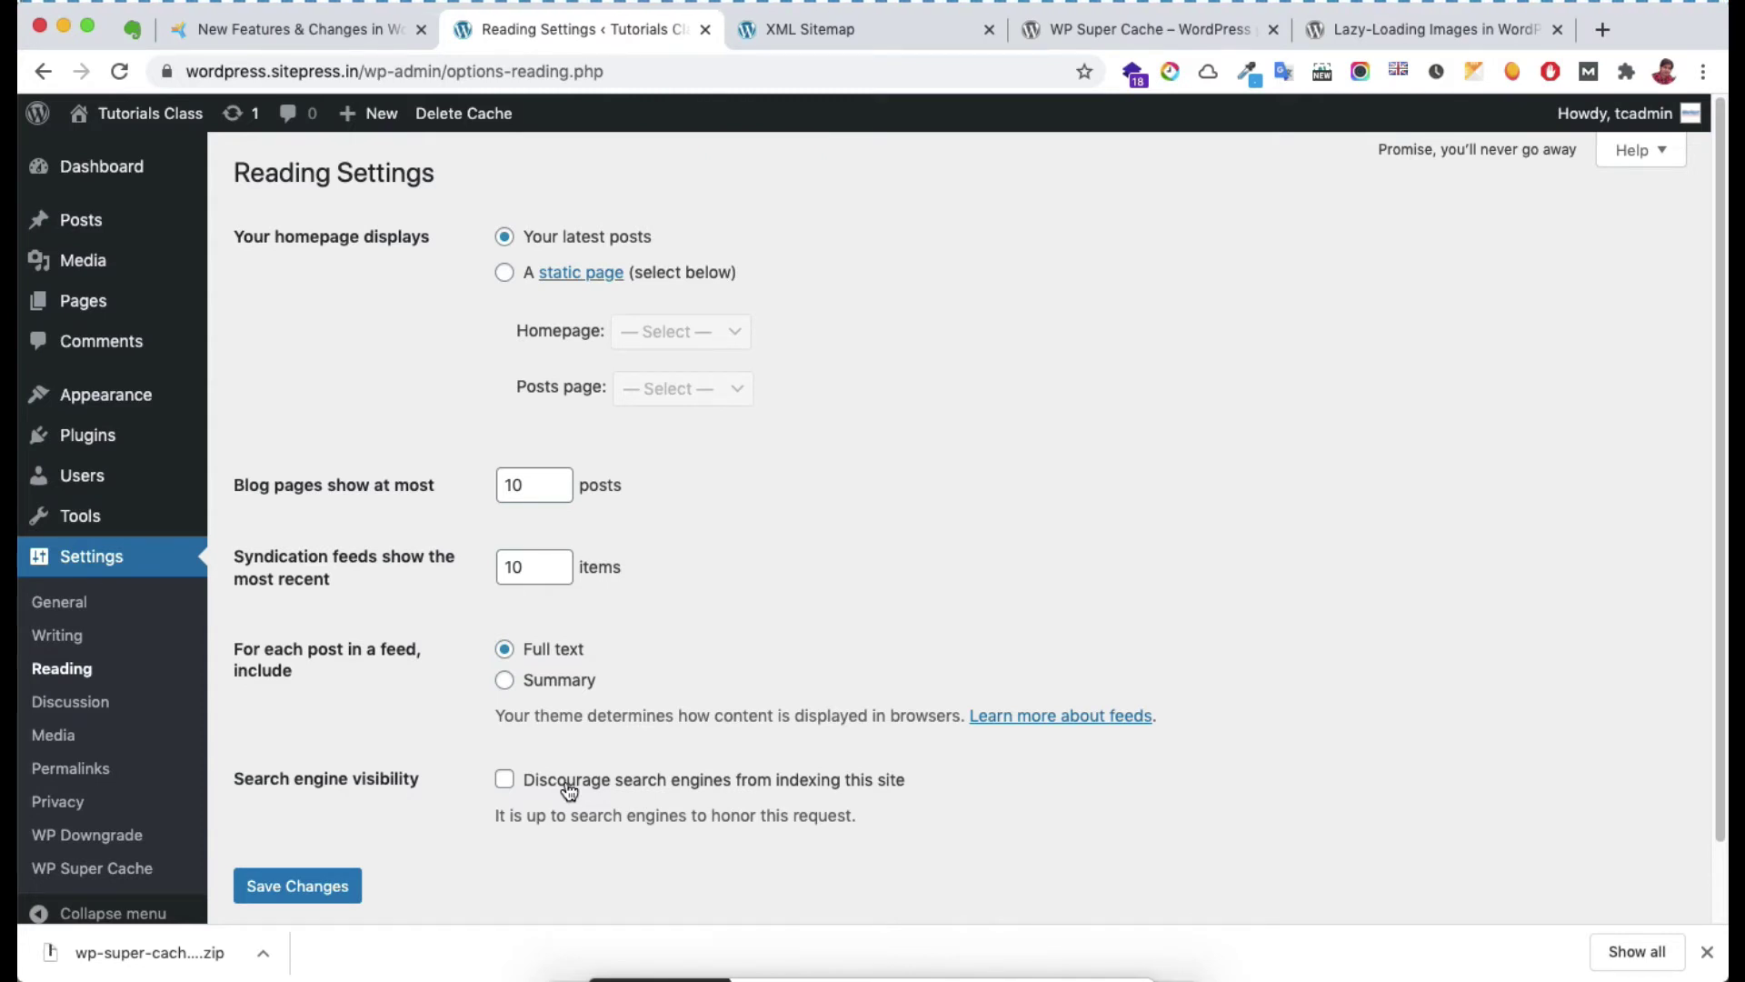
pyautogui.scroll(-2, 568, 789)
pyautogui.click(70, 742)
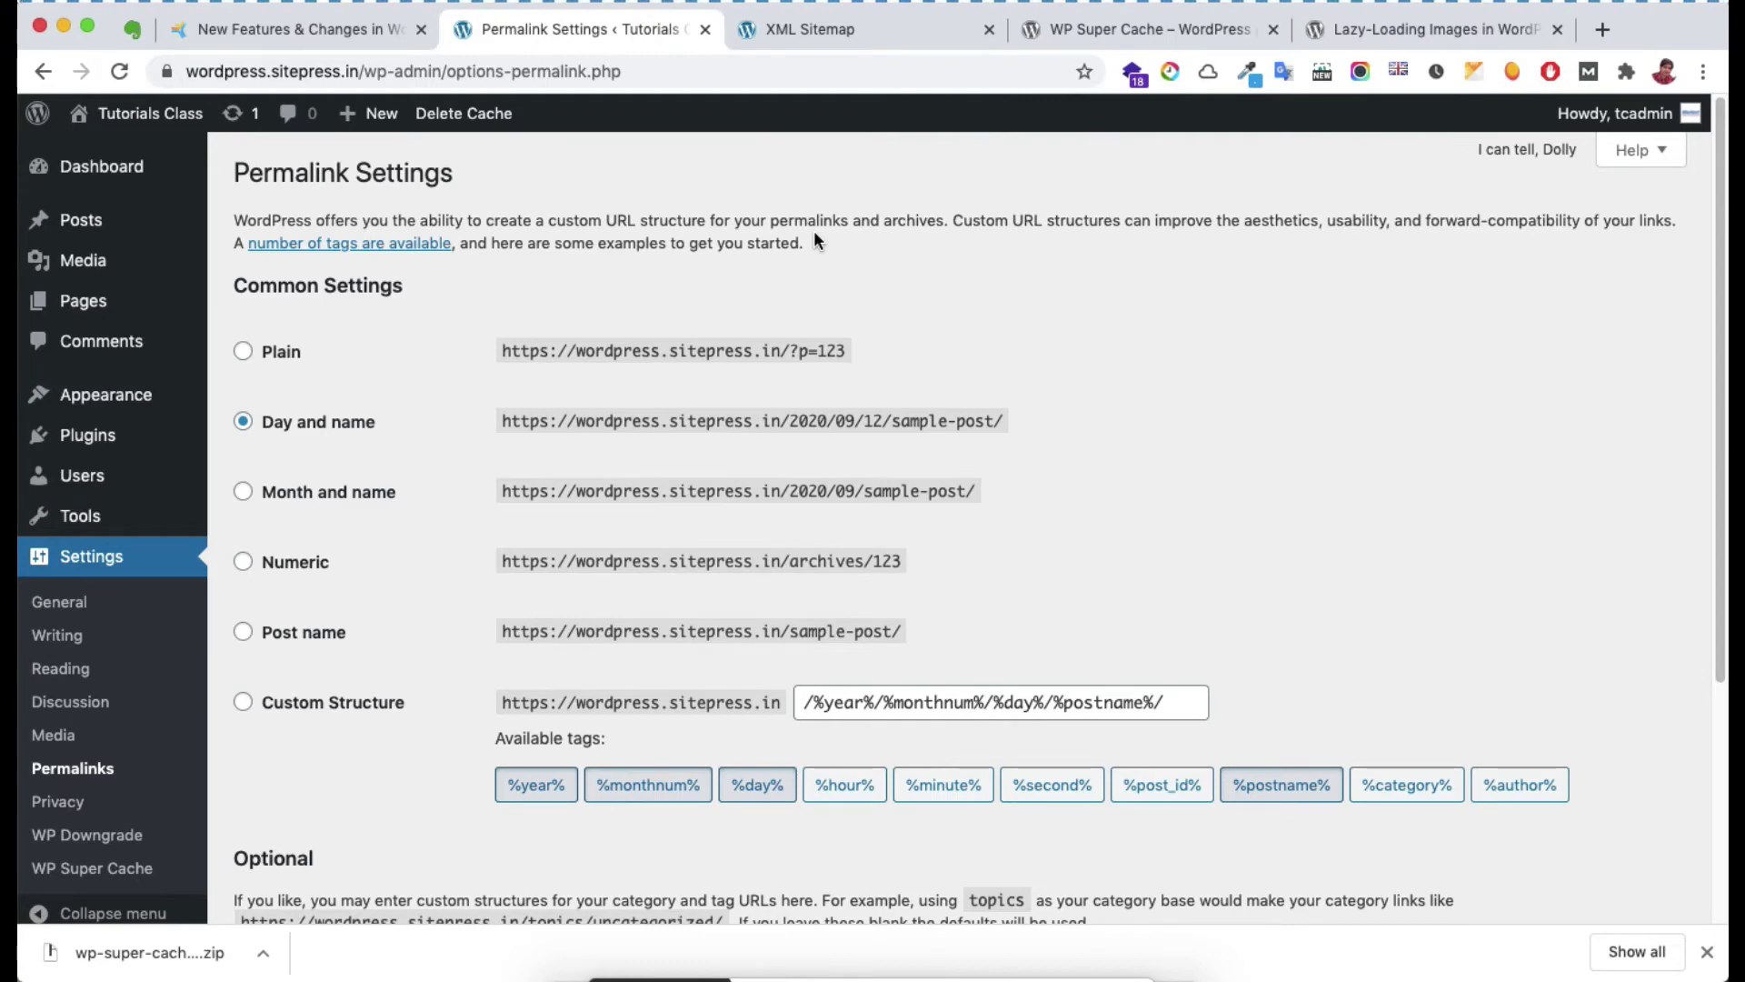
# Step: Highlight "lazy-loaded images" in the article's feature list and open the make.wordpress.org post on lazy-loading images
pyautogui.hotkey('ctrl', 'shift', 'Tab')
pyautogui.moveTo(1159, 614); pyautogui.dragTo(913, 612)
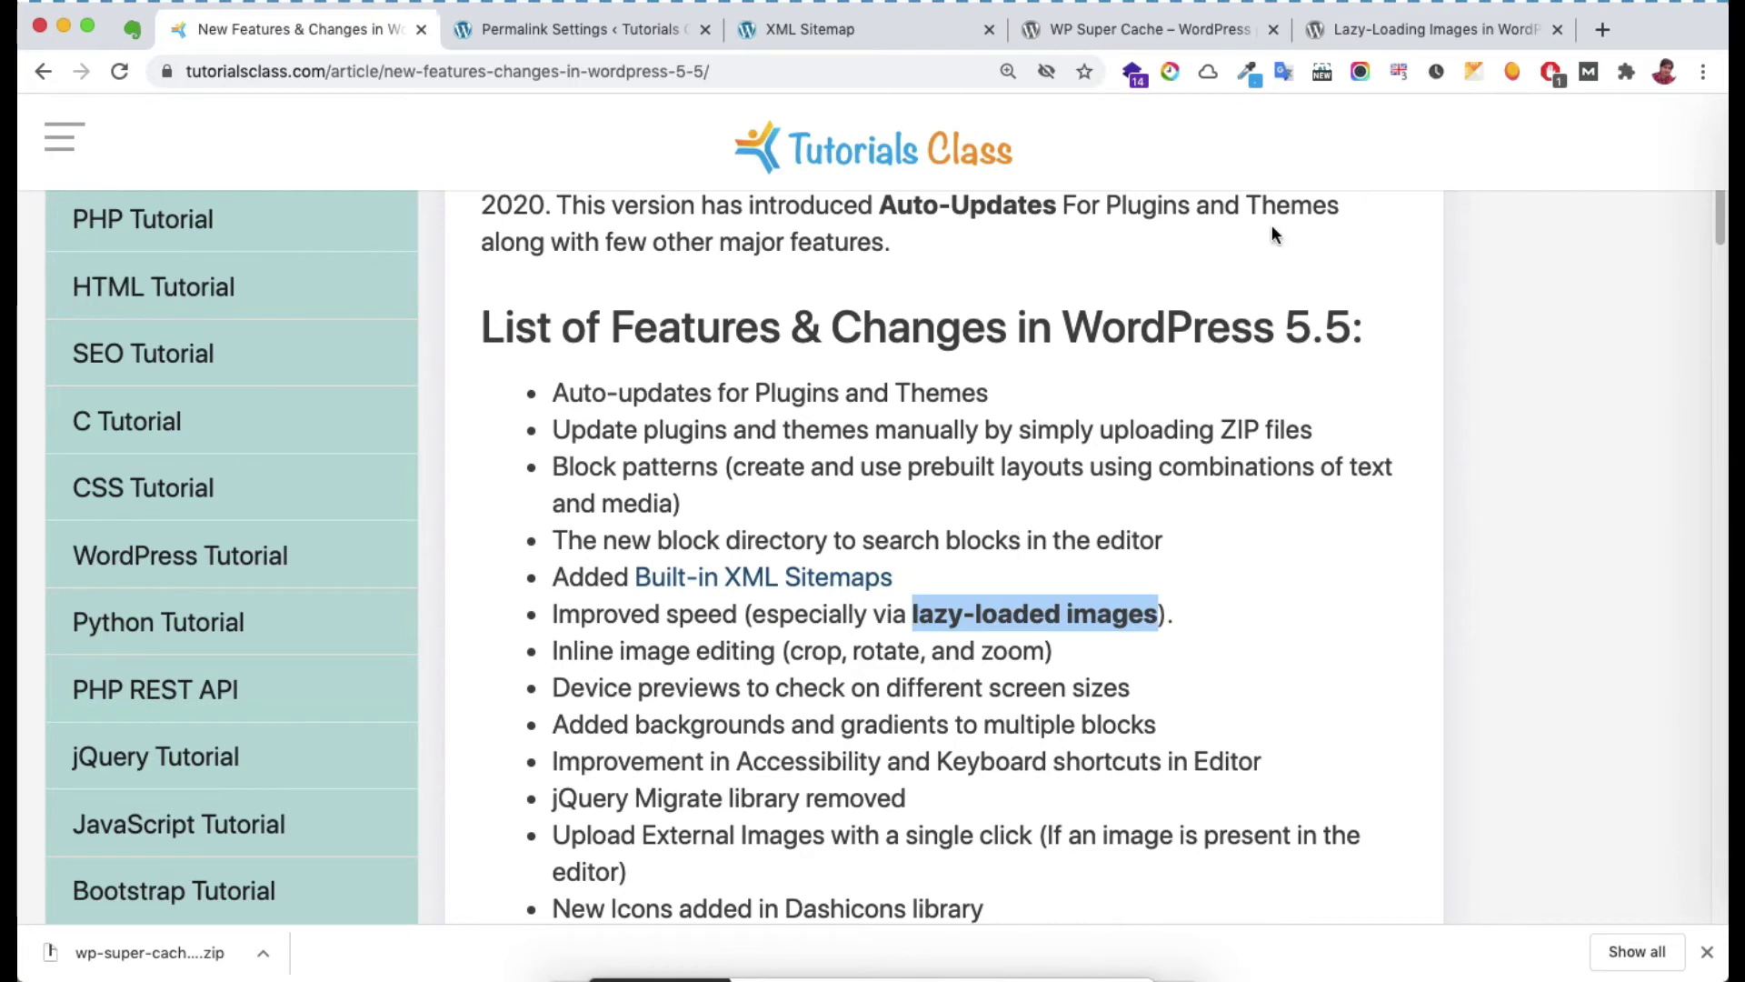
pyautogui.click(1329, 38)
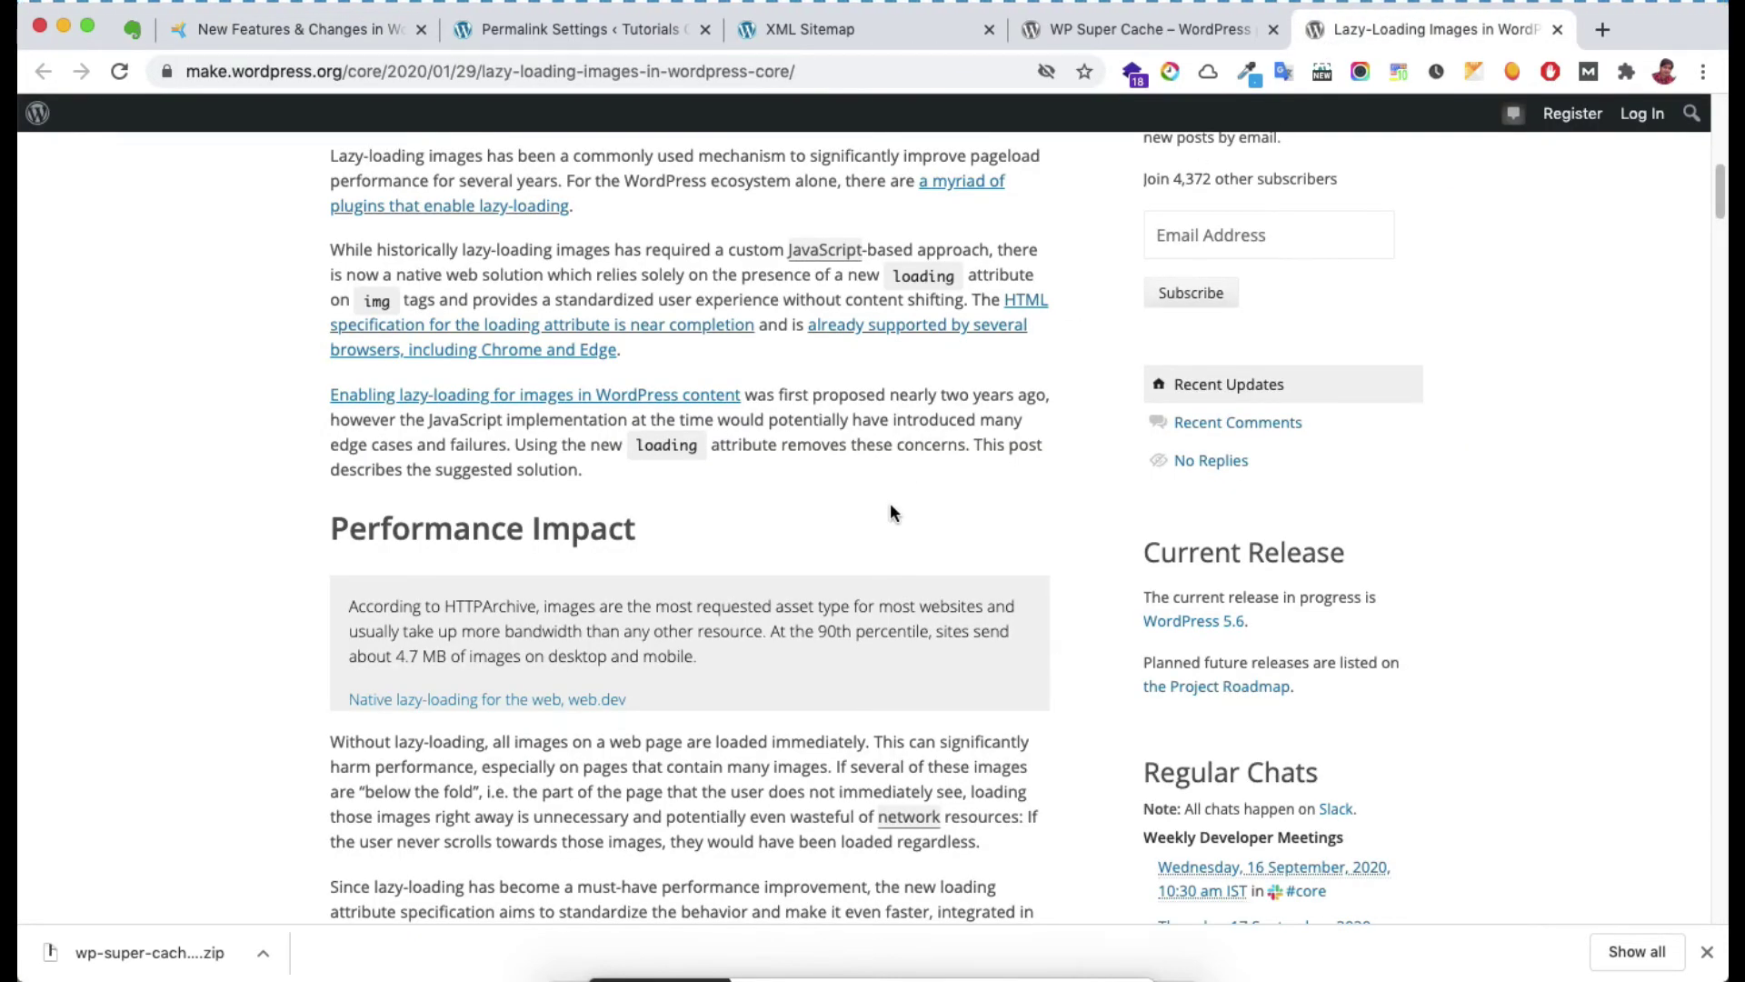
# Step: Examine the Performance Impact section, highlighting words in the HTTPArchive quote and the phrase "below the fold"
pyautogui.moveTo(698, 657); pyautogui.dragTo(520, 653)
pyautogui.click(397, 655)
pyautogui.click(554, 651)
pyautogui.doubleClick(682, 656)
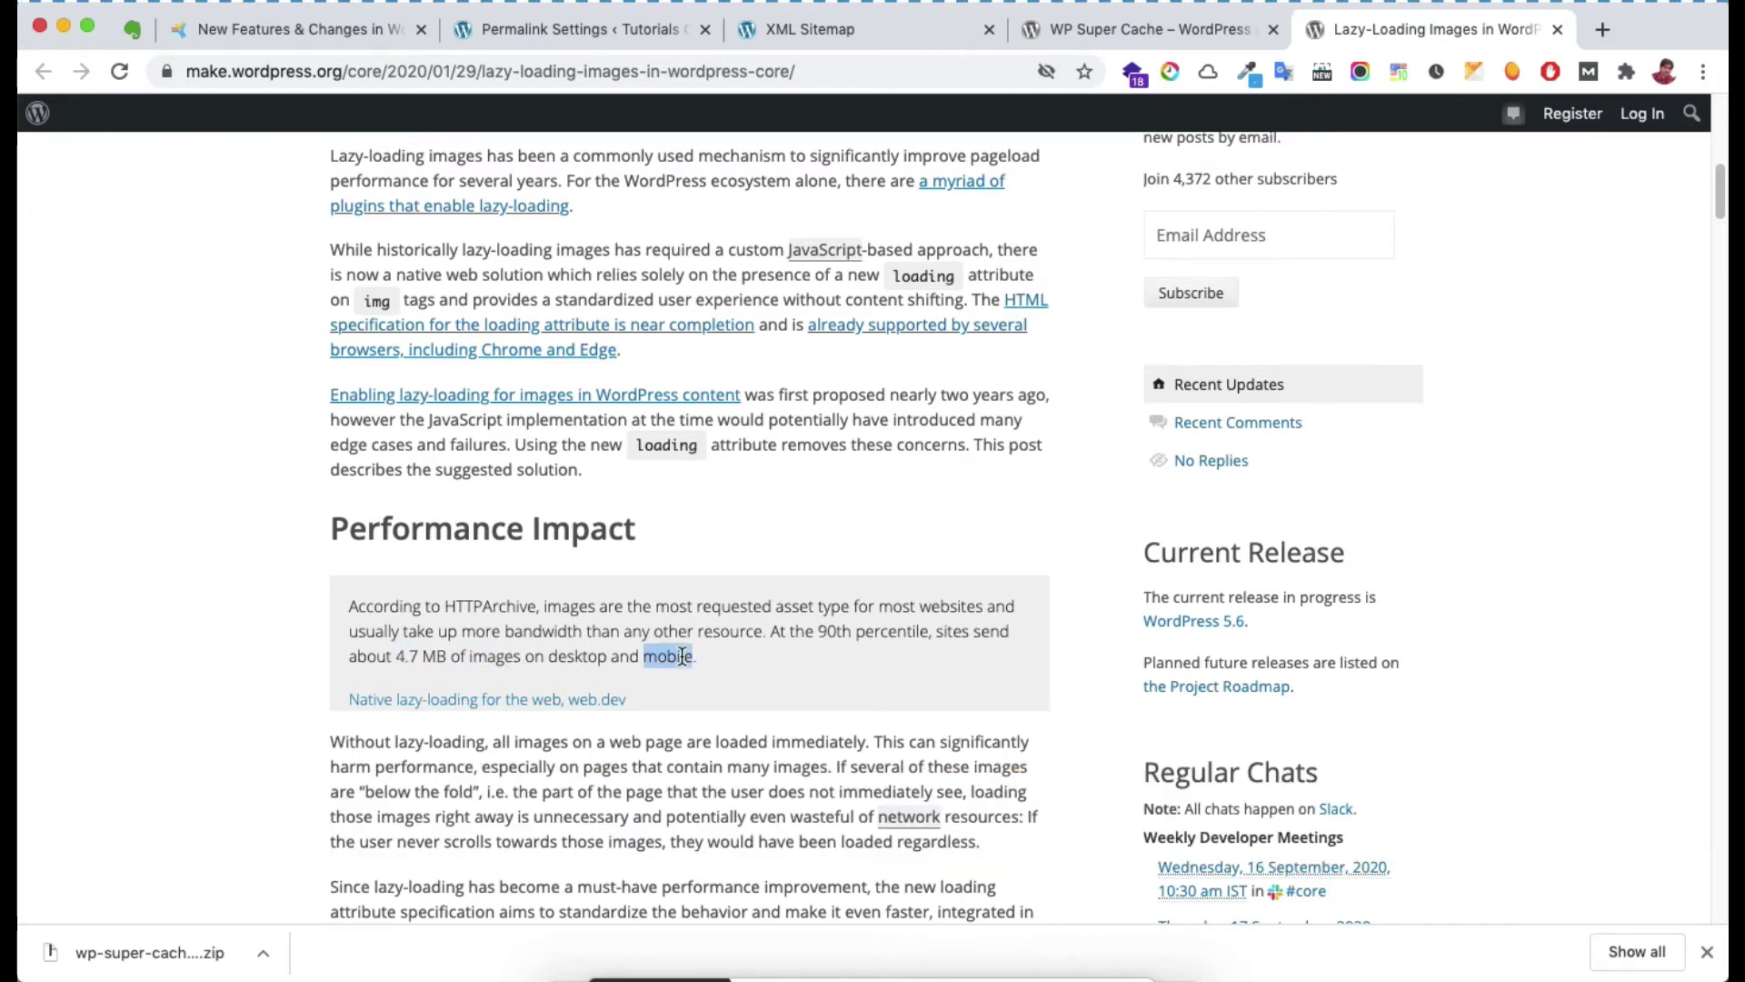
pyautogui.scroll(-1, 480, 773)
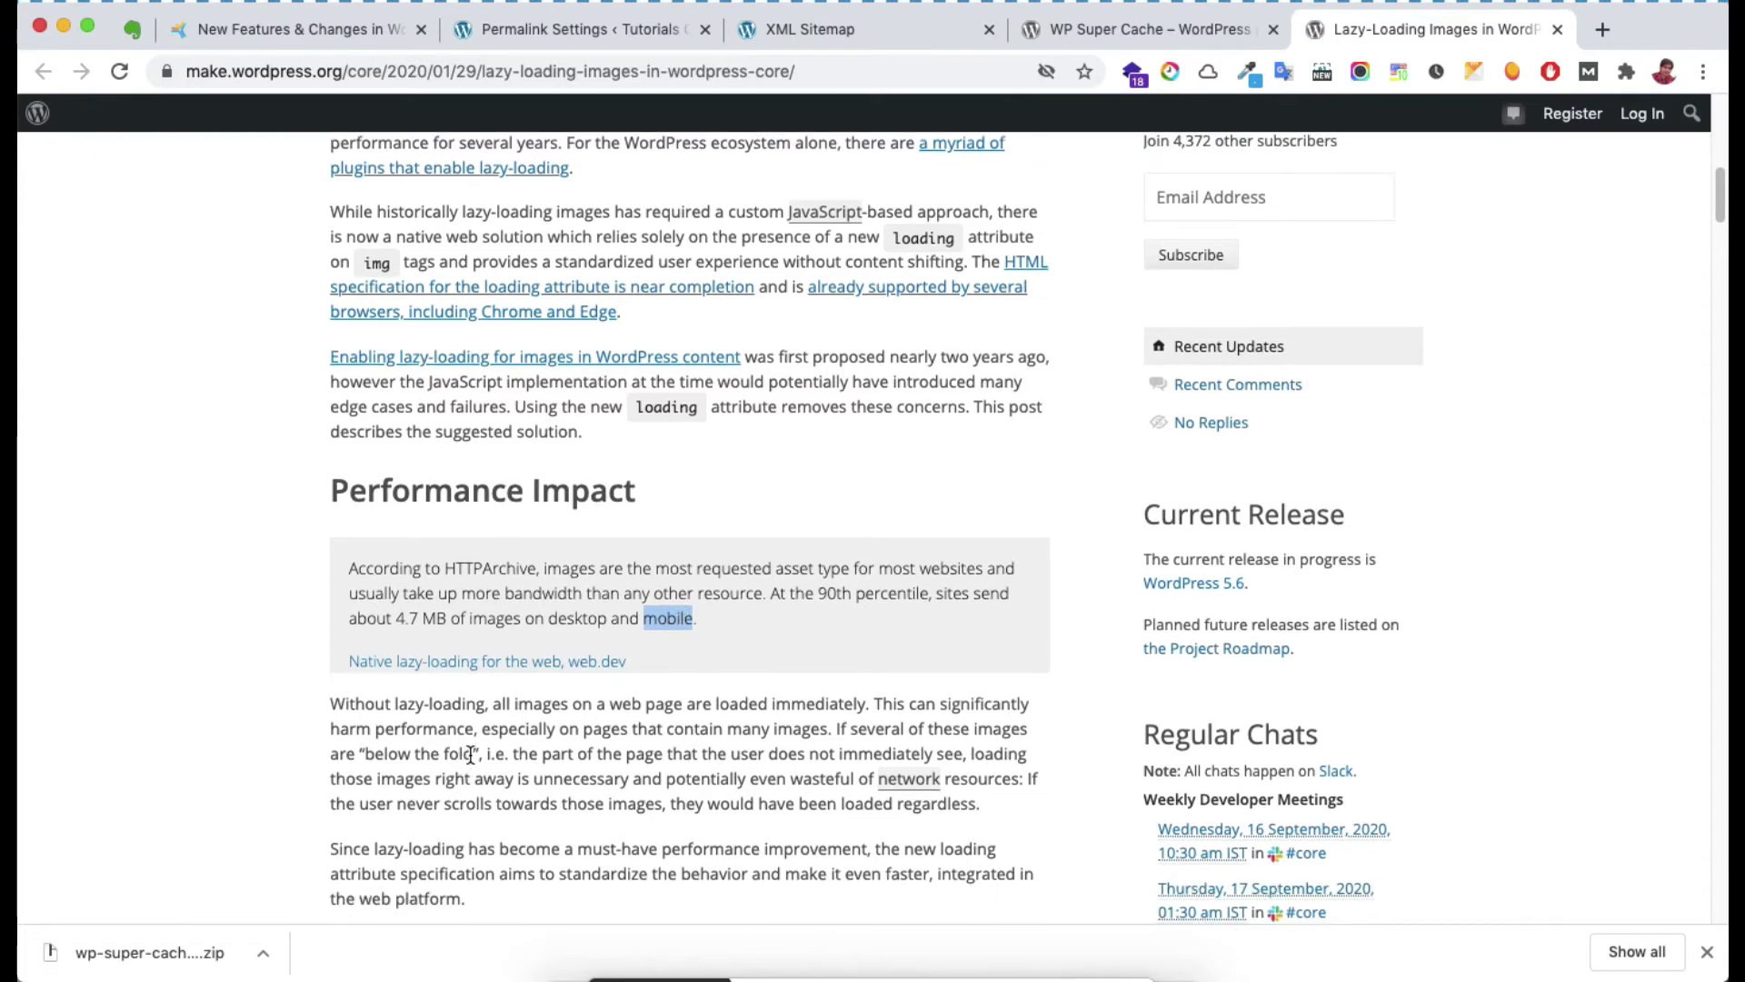
pyautogui.click(473, 752)
pyautogui.moveTo(474, 752); pyautogui.dragTo(361, 757)
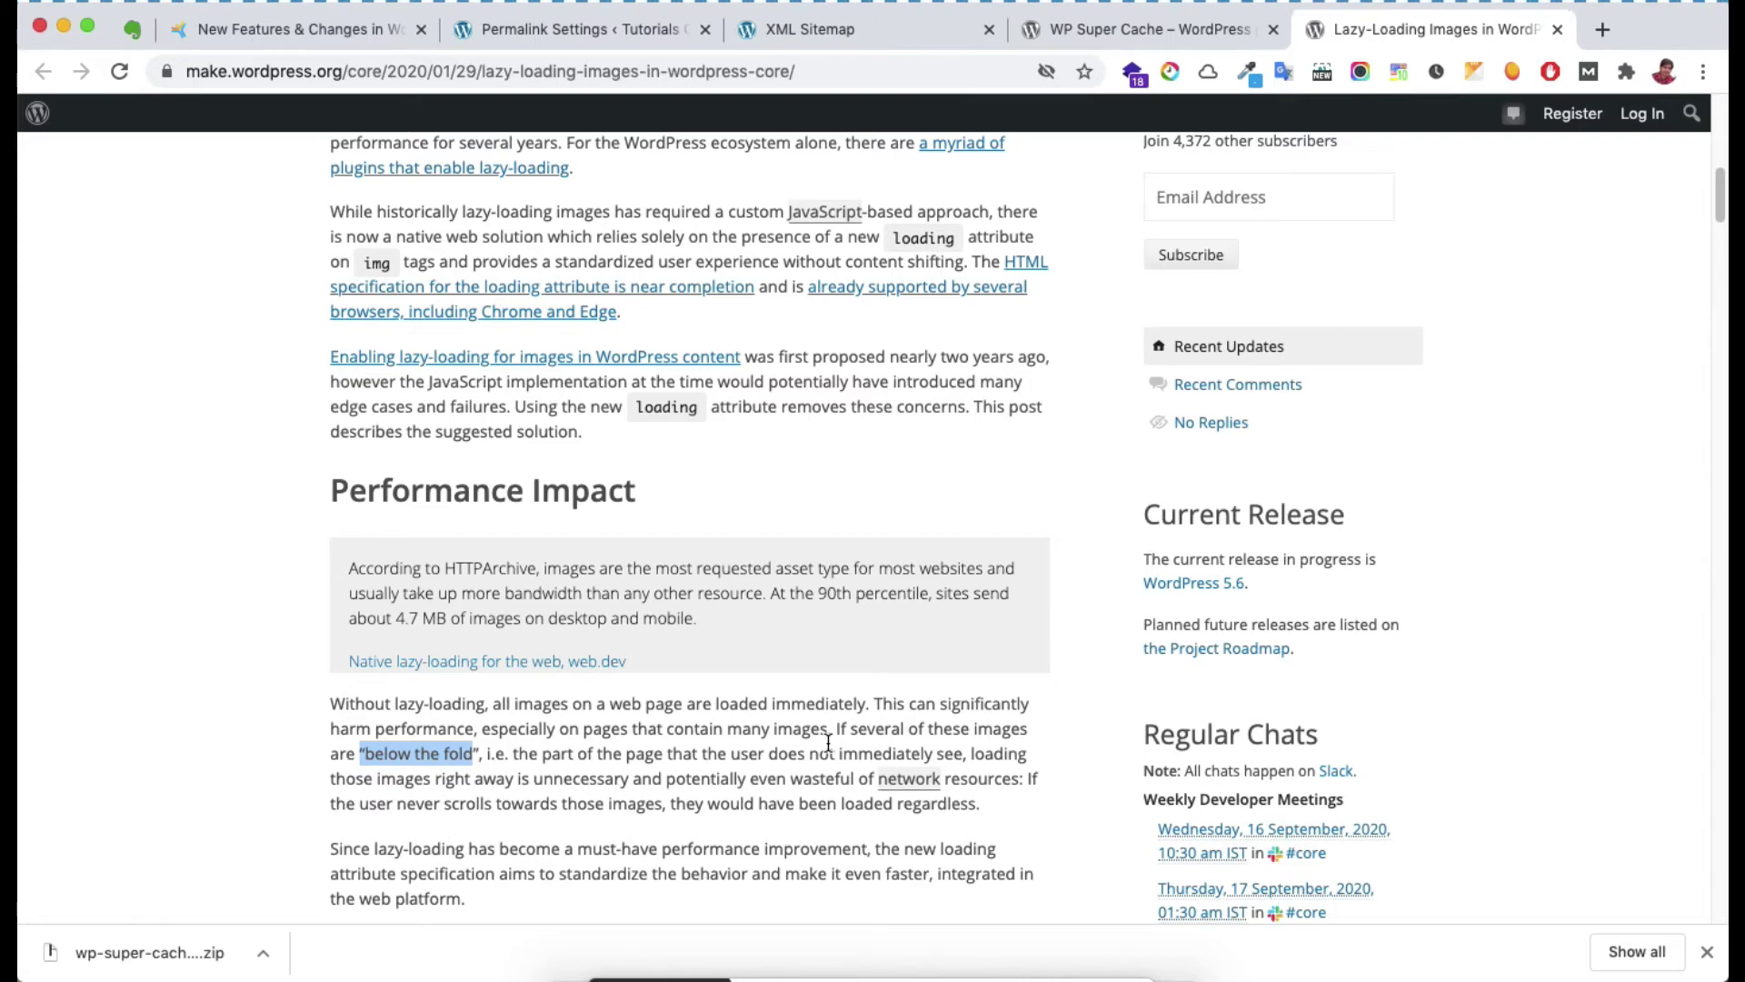
# Step: Examine the Technical Solution section, highlighting the loading attribute and its eager and lazy values
pyautogui.scroll(-10, 828, 743)
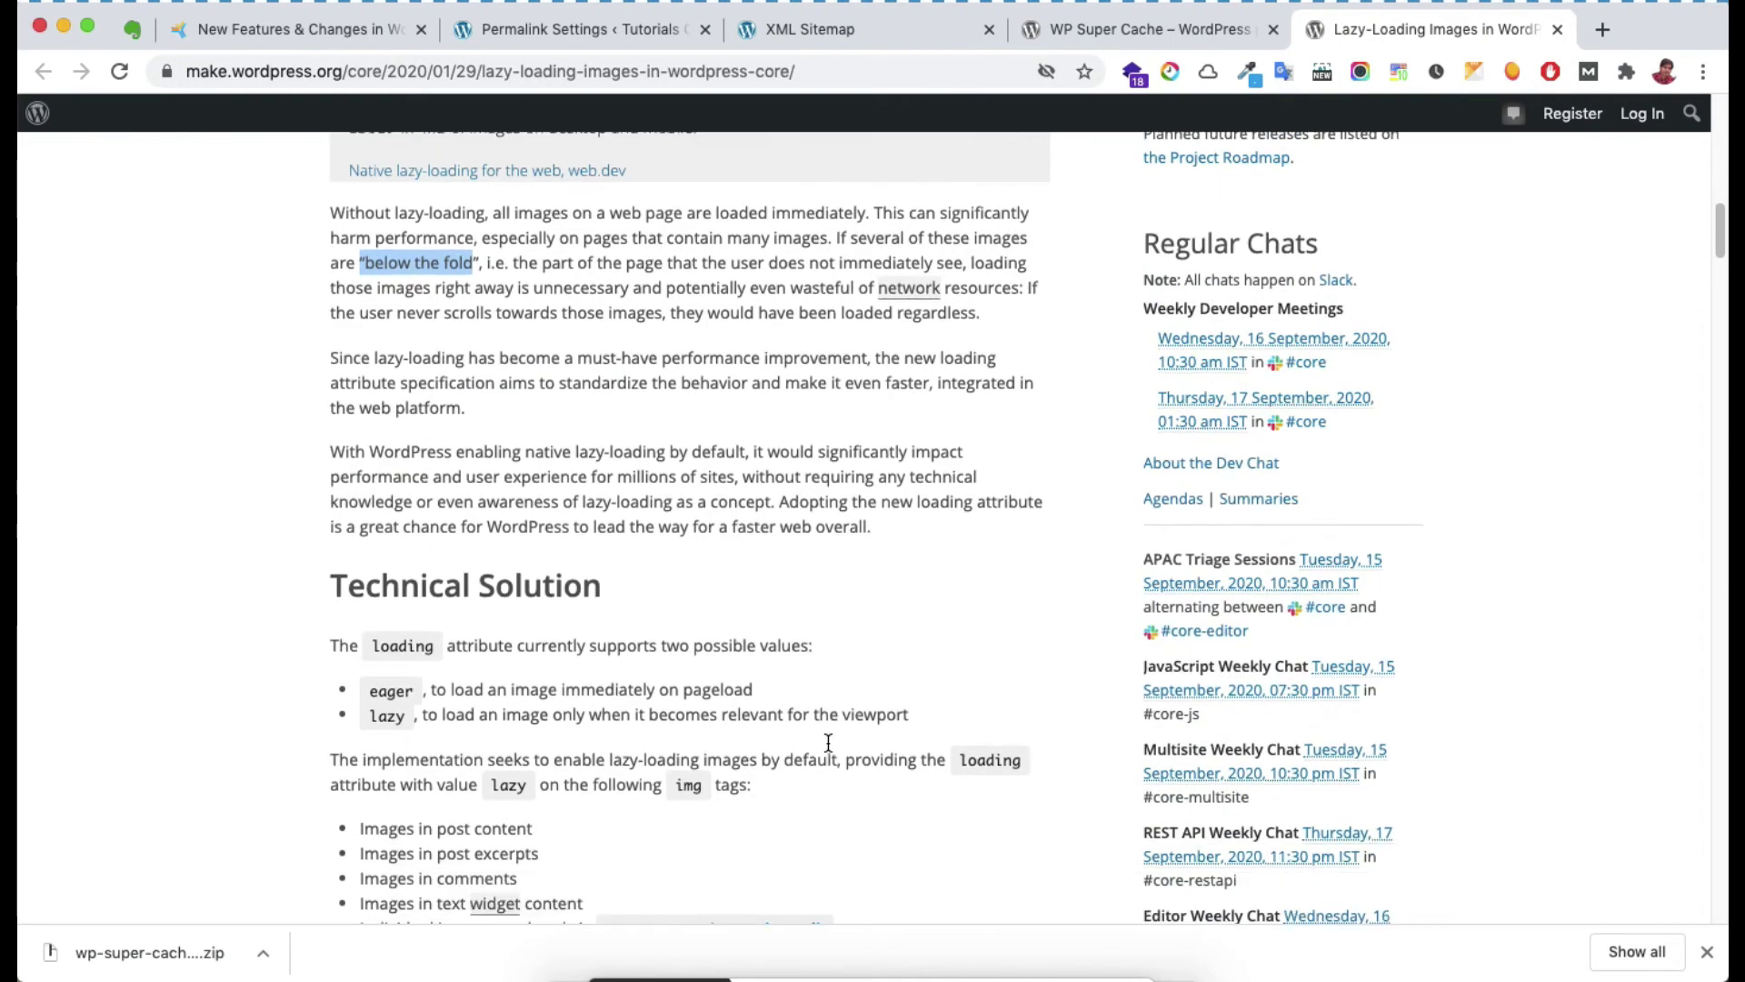
pyautogui.doubleClick(411, 634)
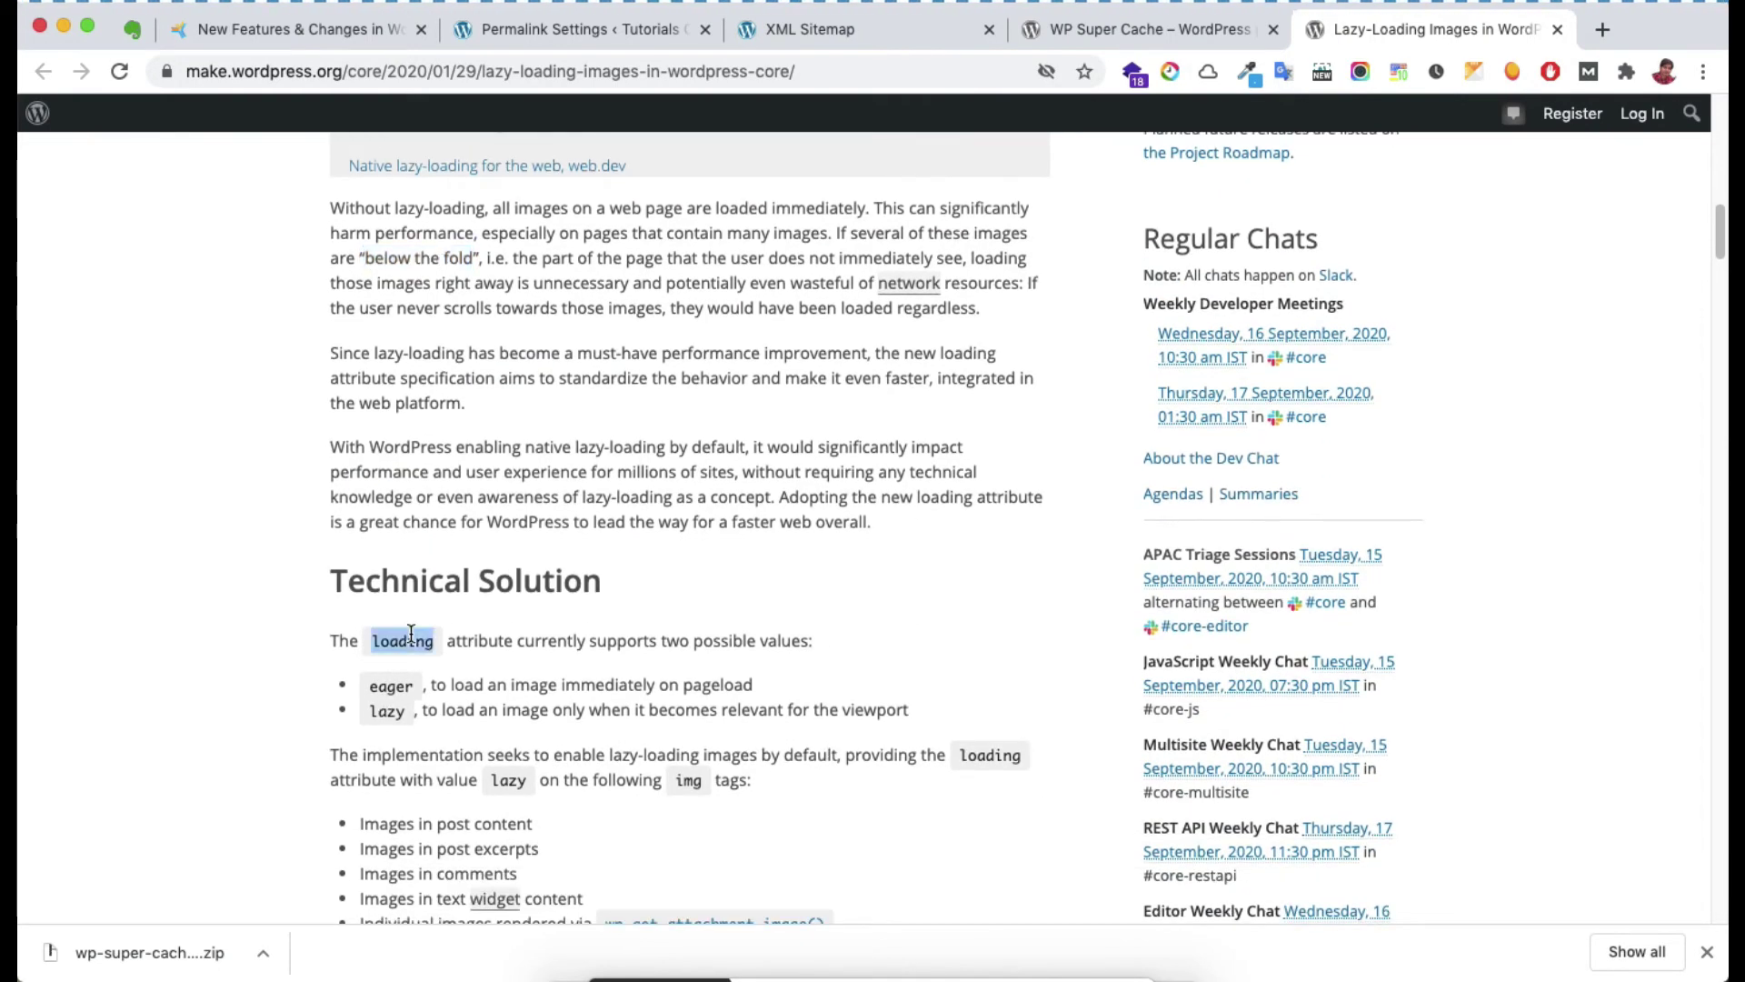
pyautogui.doubleClick(390, 686)
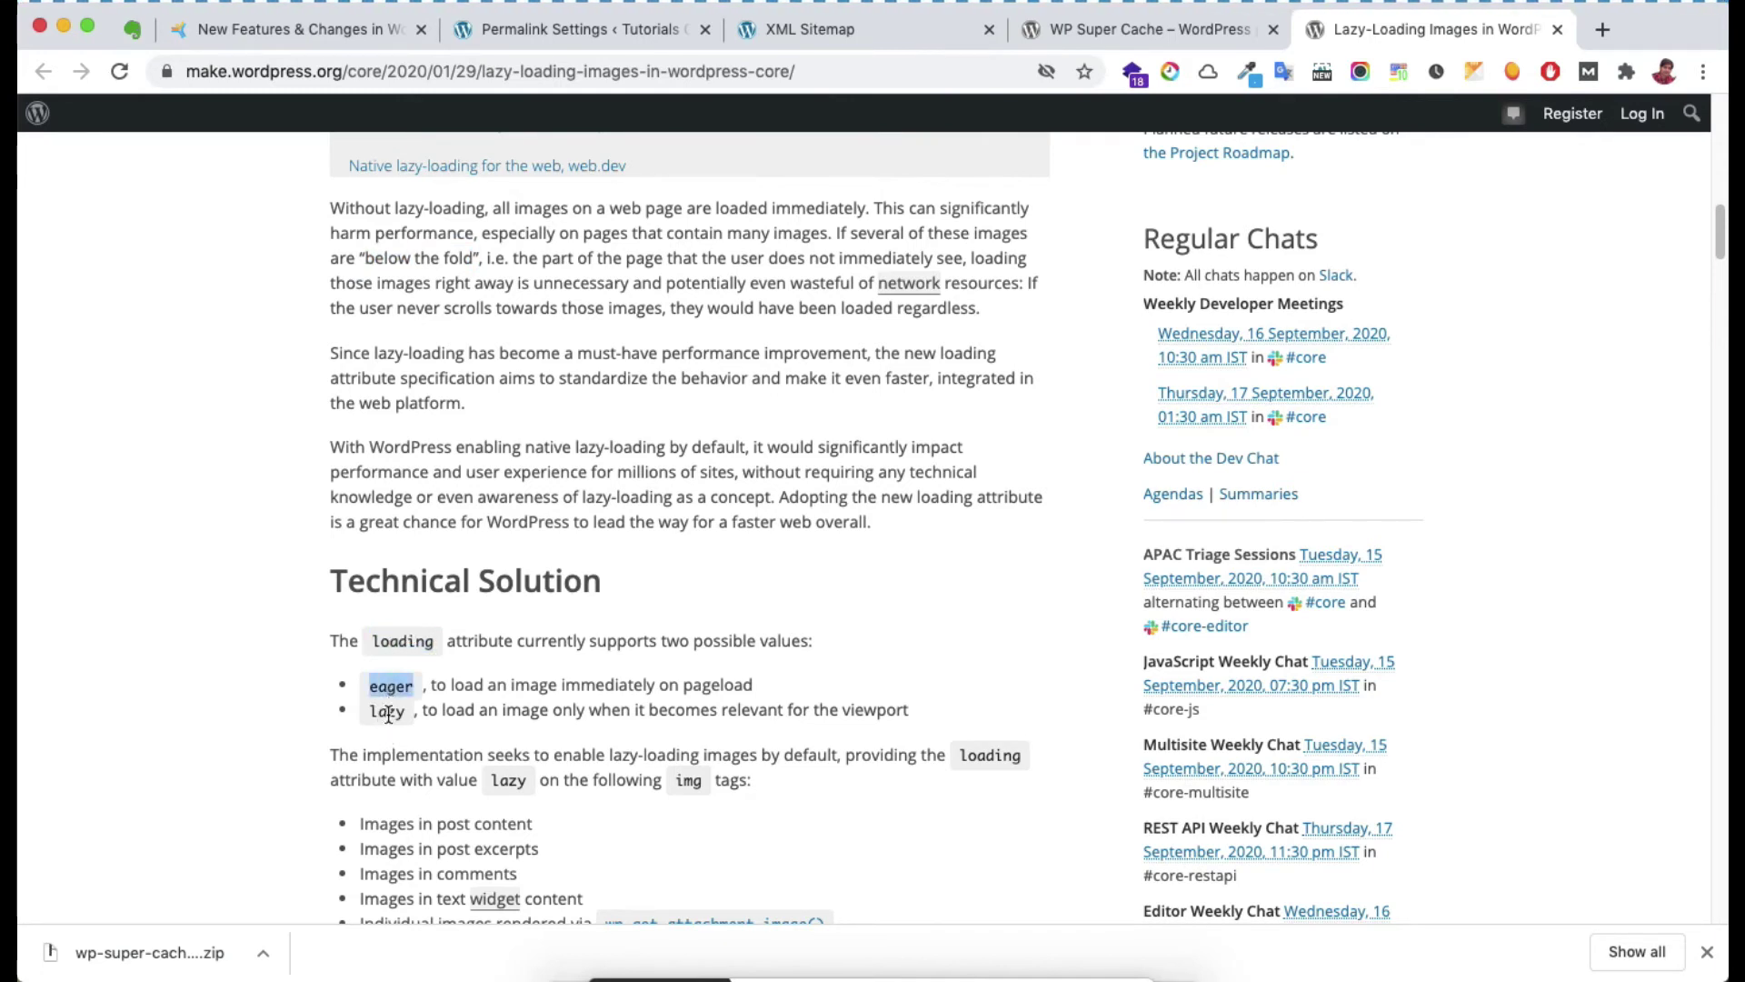
pyautogui.doubleClick(388, 711)
pyautogui.click(429, 716)
pyautogui.scroll(-1, 429, 716)
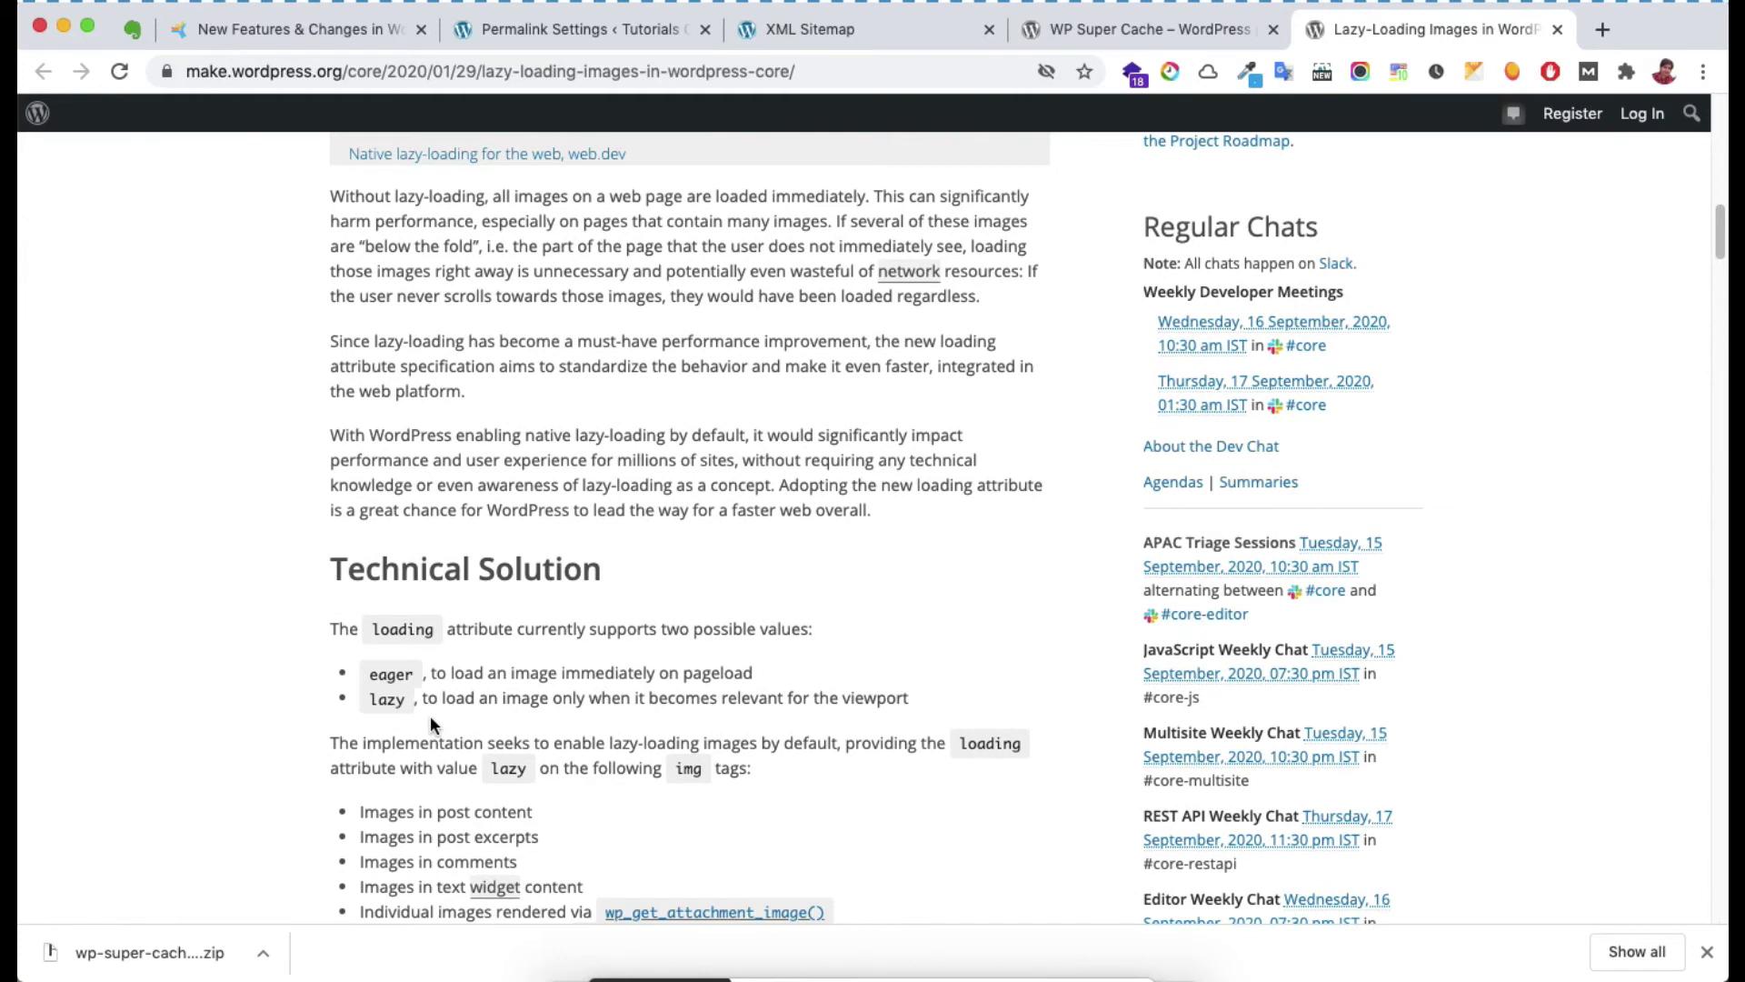
pyautogui.moveTo(405, 700); pyautogui.dragTo(372, 704)
pyautogui.scroll(-2, 433, 714)
pyautogui.scroll(-3, 431, 705)
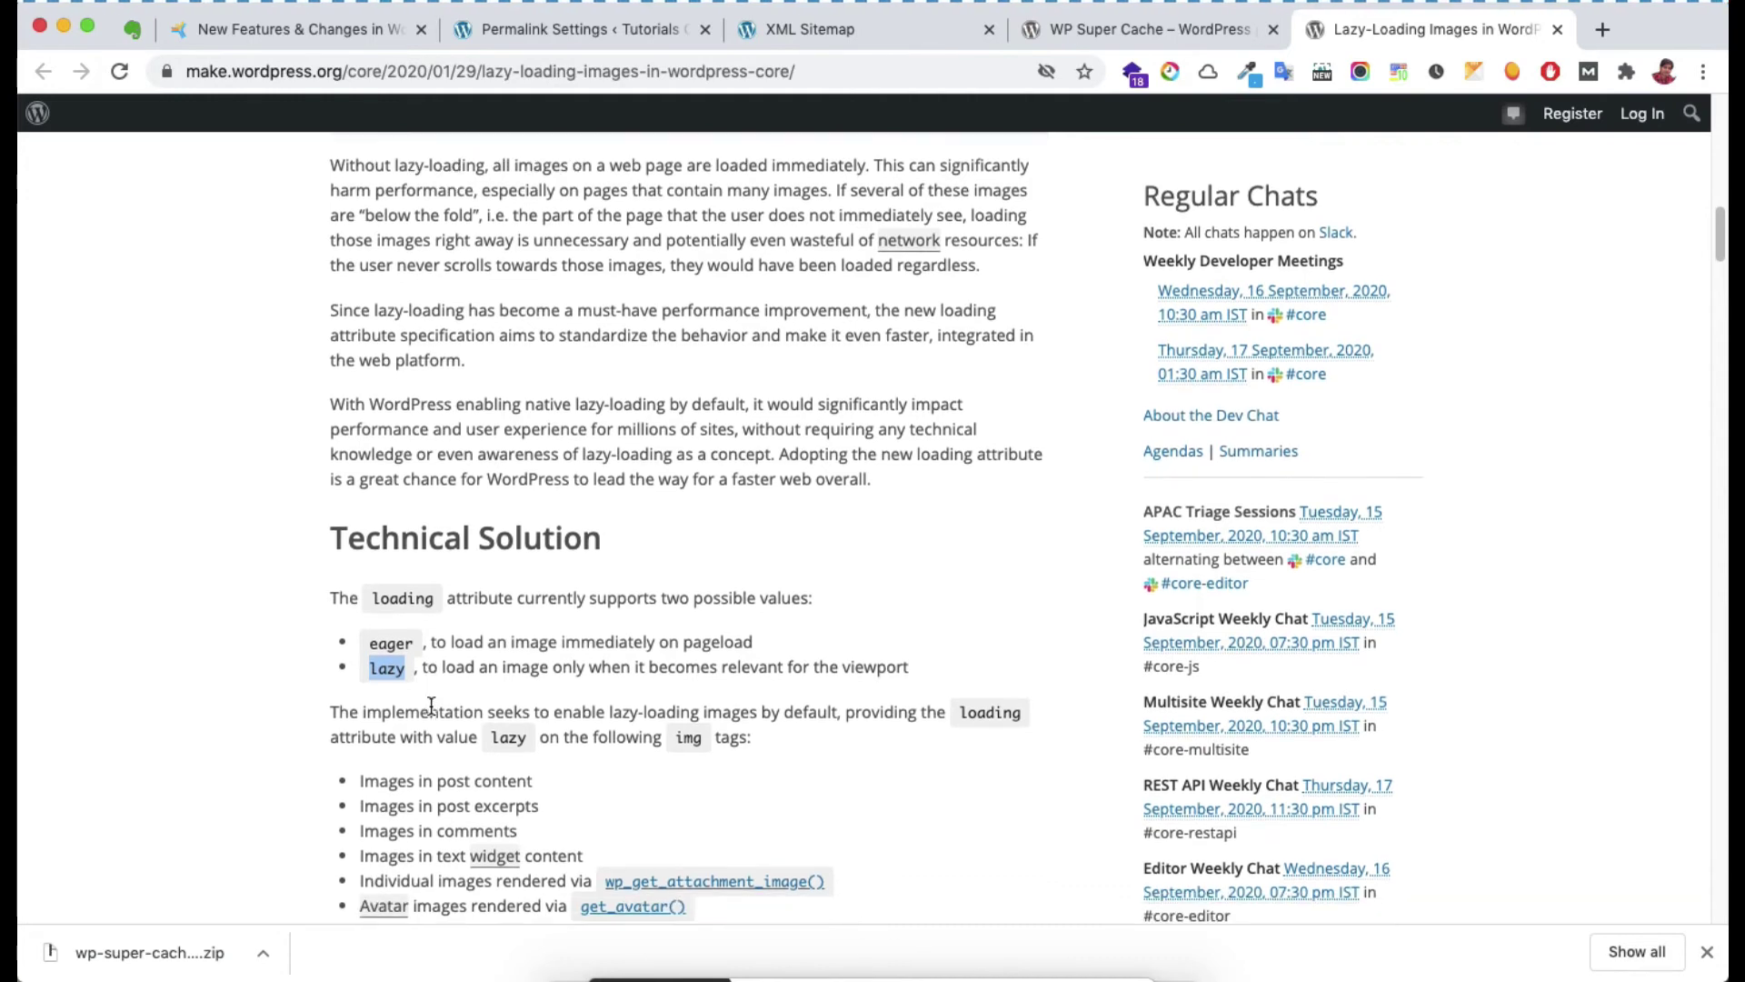
pyautogui.click(431, 708)
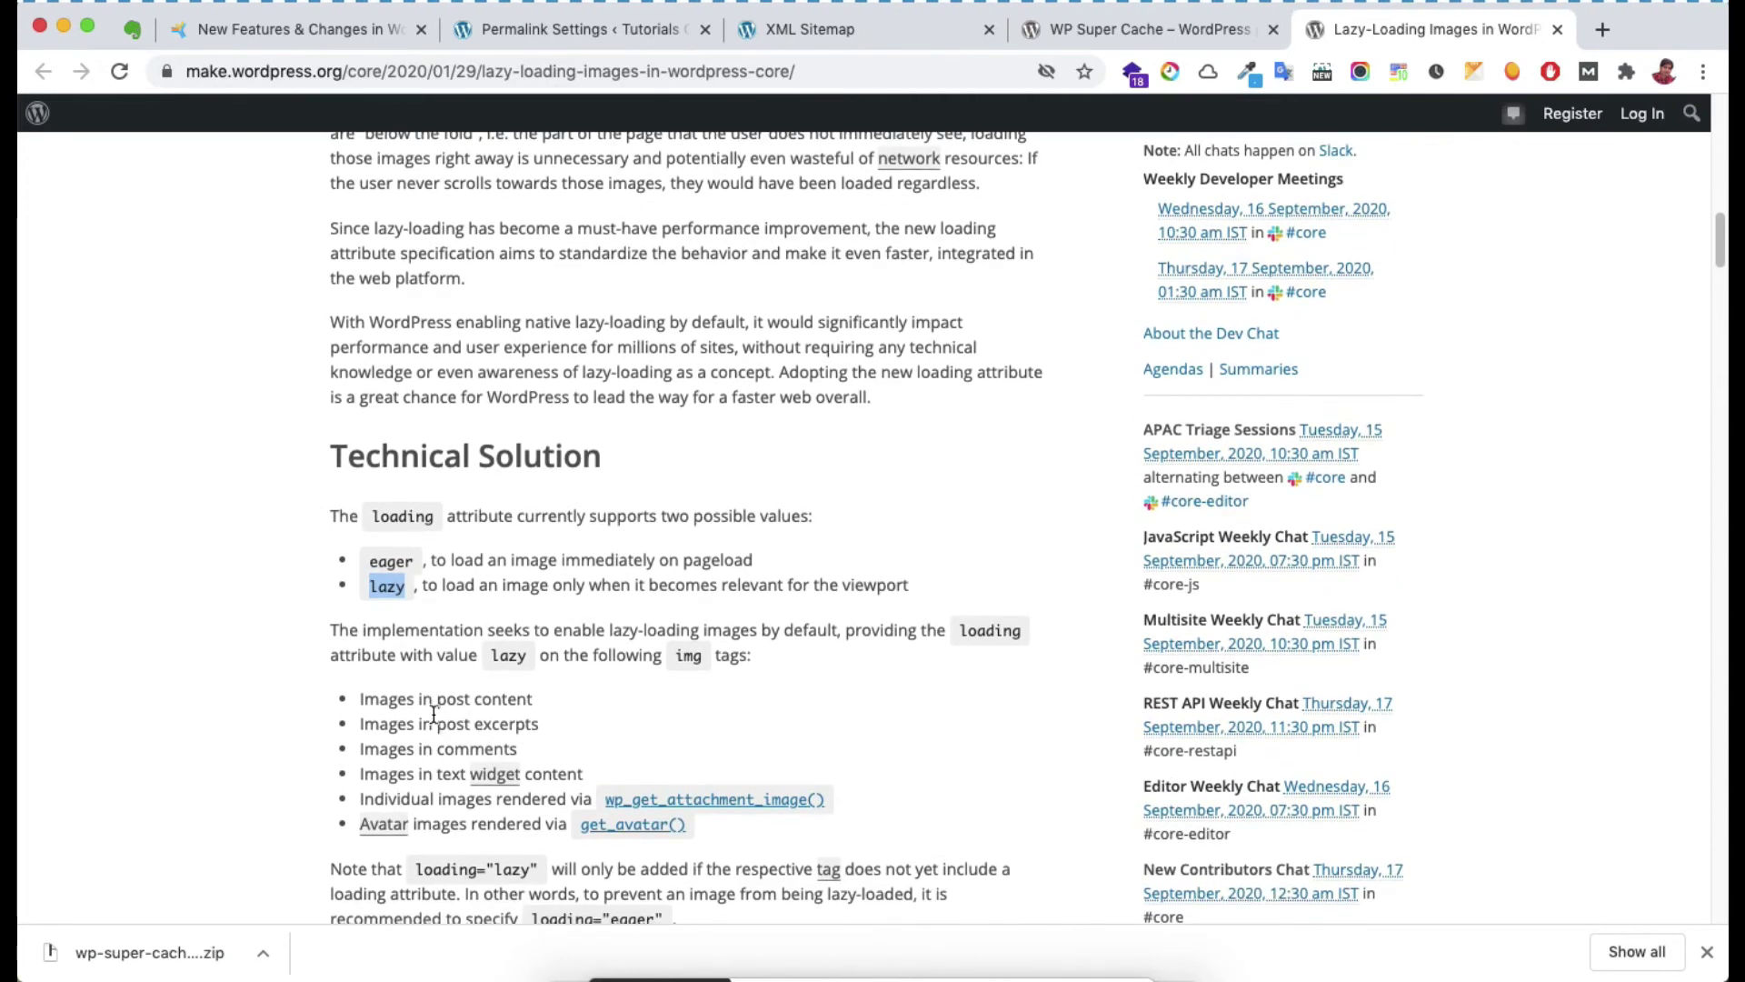
# Step: Highlight the "eager" and "lazy" values in the loading attribute note and the add_filter snippet for disabling lazy-loading
pyautogui.scroll(-8, 545, 711)
pyautogui.moveTo(663, 697); pyautogui.dragTo(544, 701)
pyautogui.moveTo(656, 710); pyautogui.dragTo(602, 700)
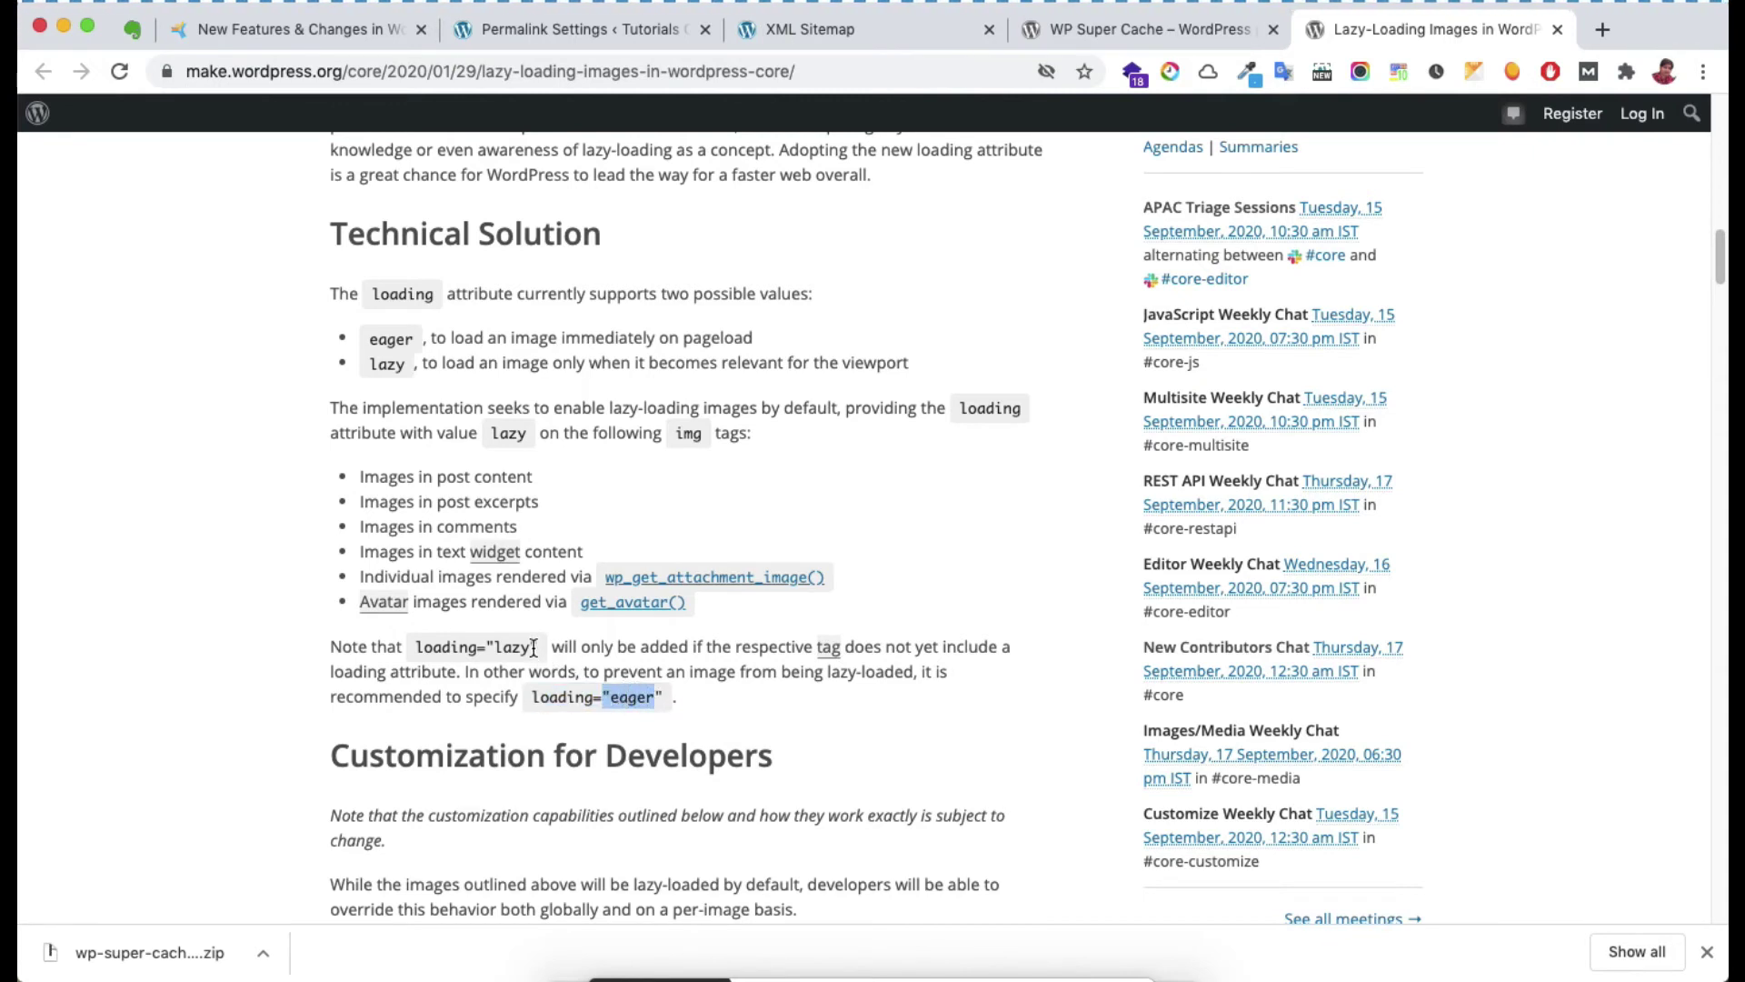
pyautogui.moveTo(533, 647); pyautogui.dragTo(498, 647)
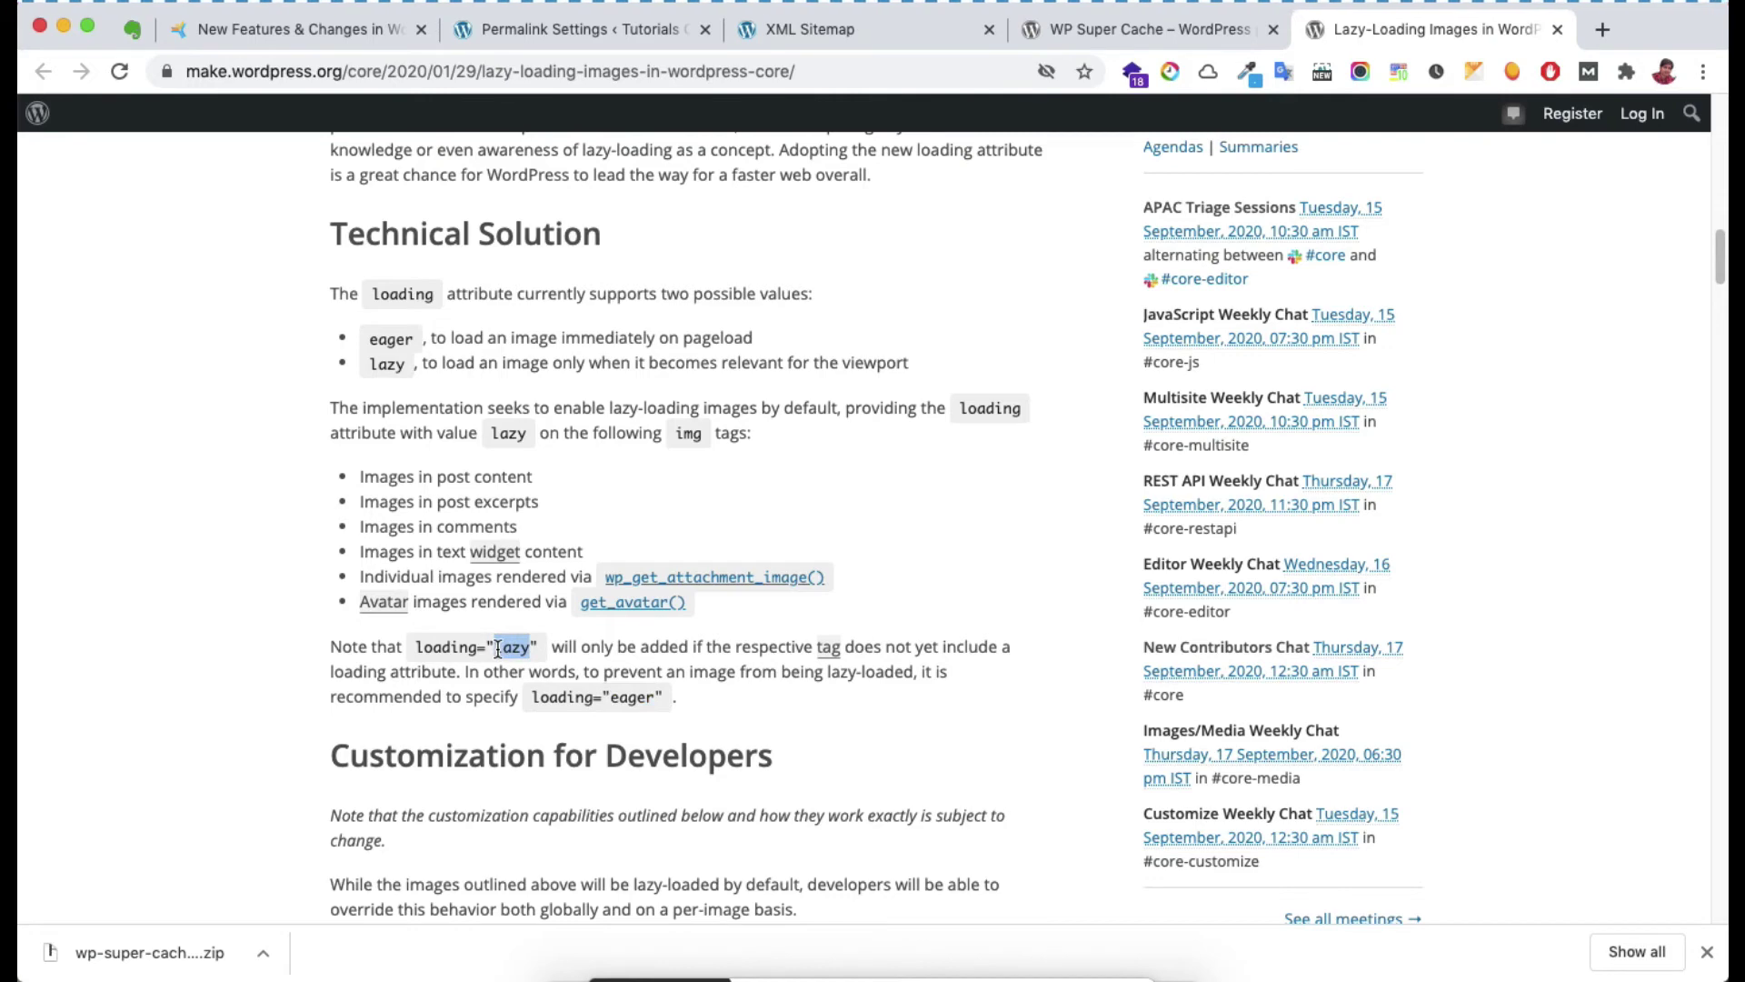
pyautogui.click(724, 677)
pyautogui.scroll(-3, 720, 760)
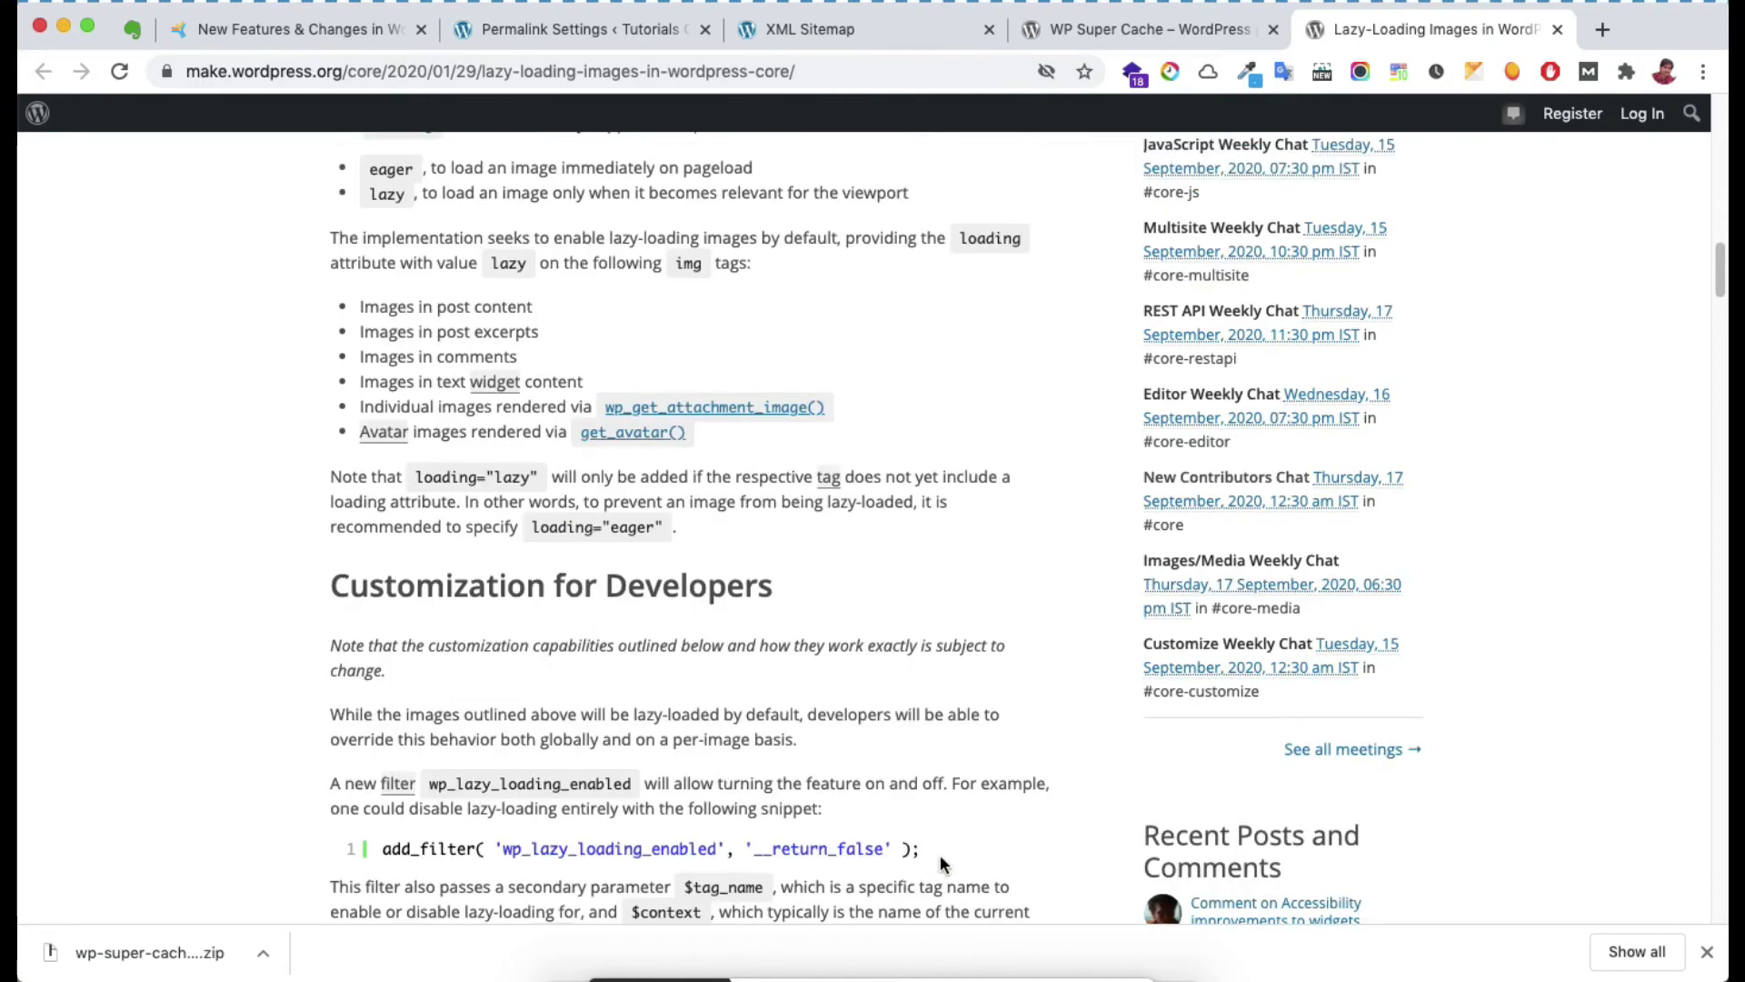
pyautogui.moveTo(919, 850); pyautogui.dragTo(379, 848)
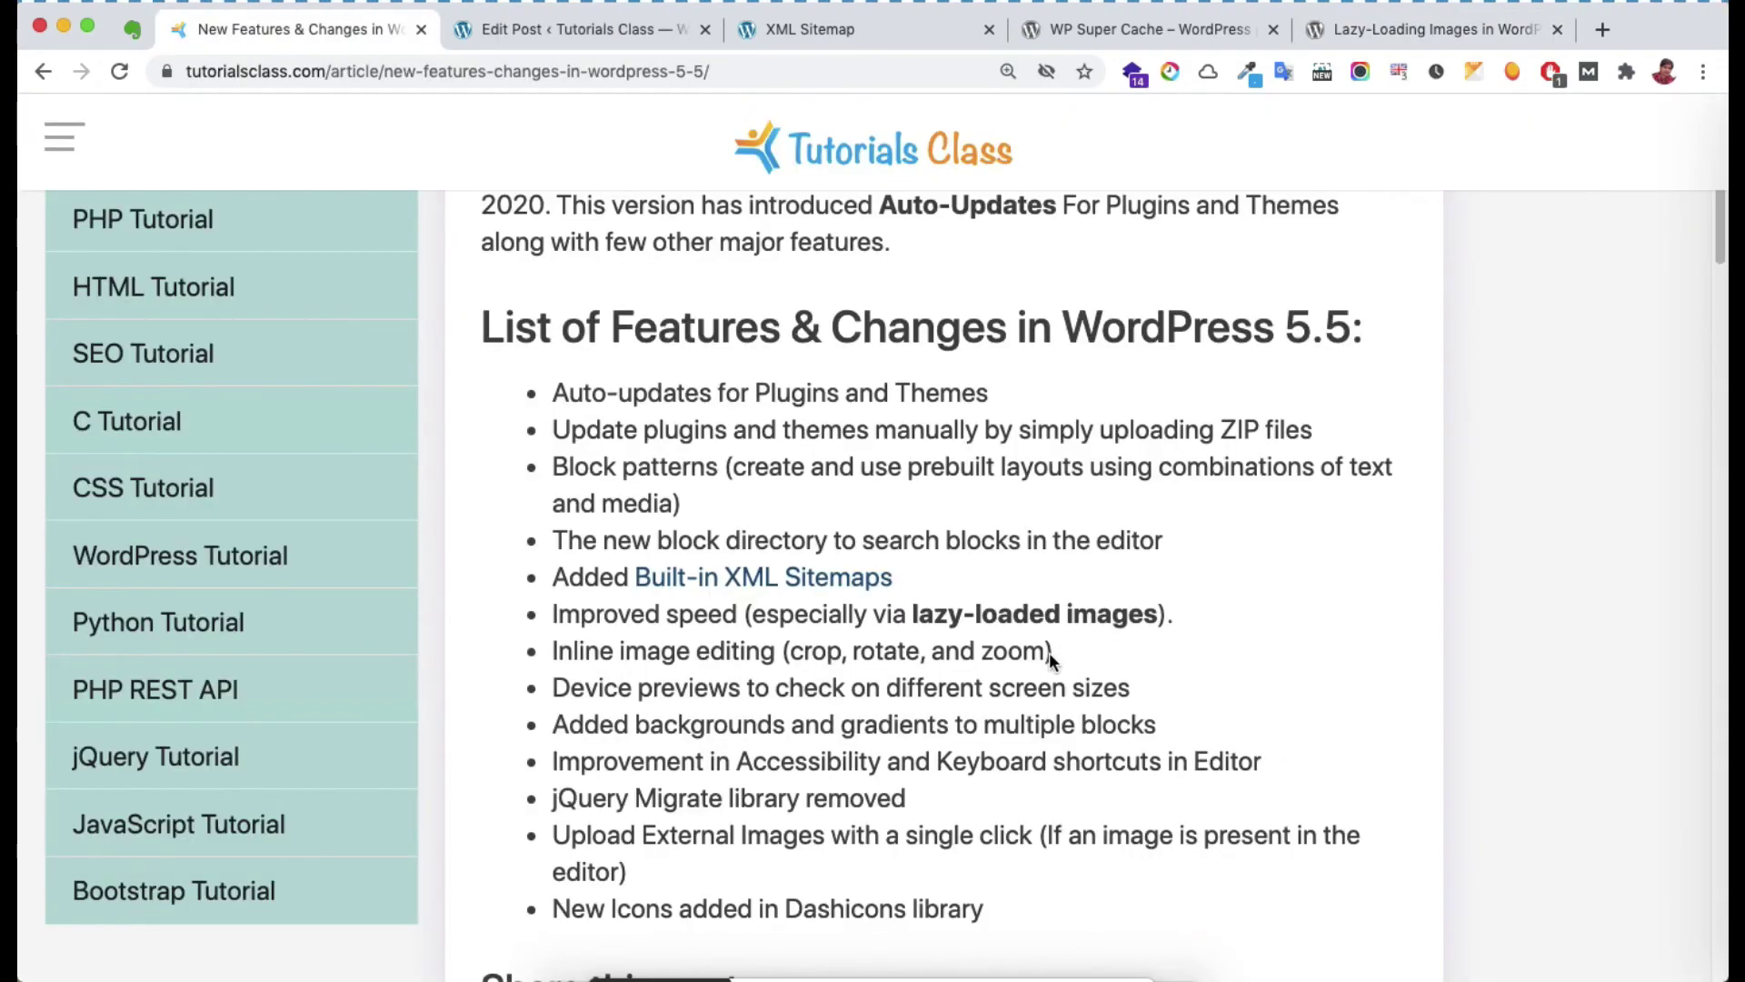
# Step: Highlight the inline image editing entry in the feature list and add an Image block below the post's three columns
pyautogui.moveTo(1049, 652); pyautogui.dragTo(554, 651)
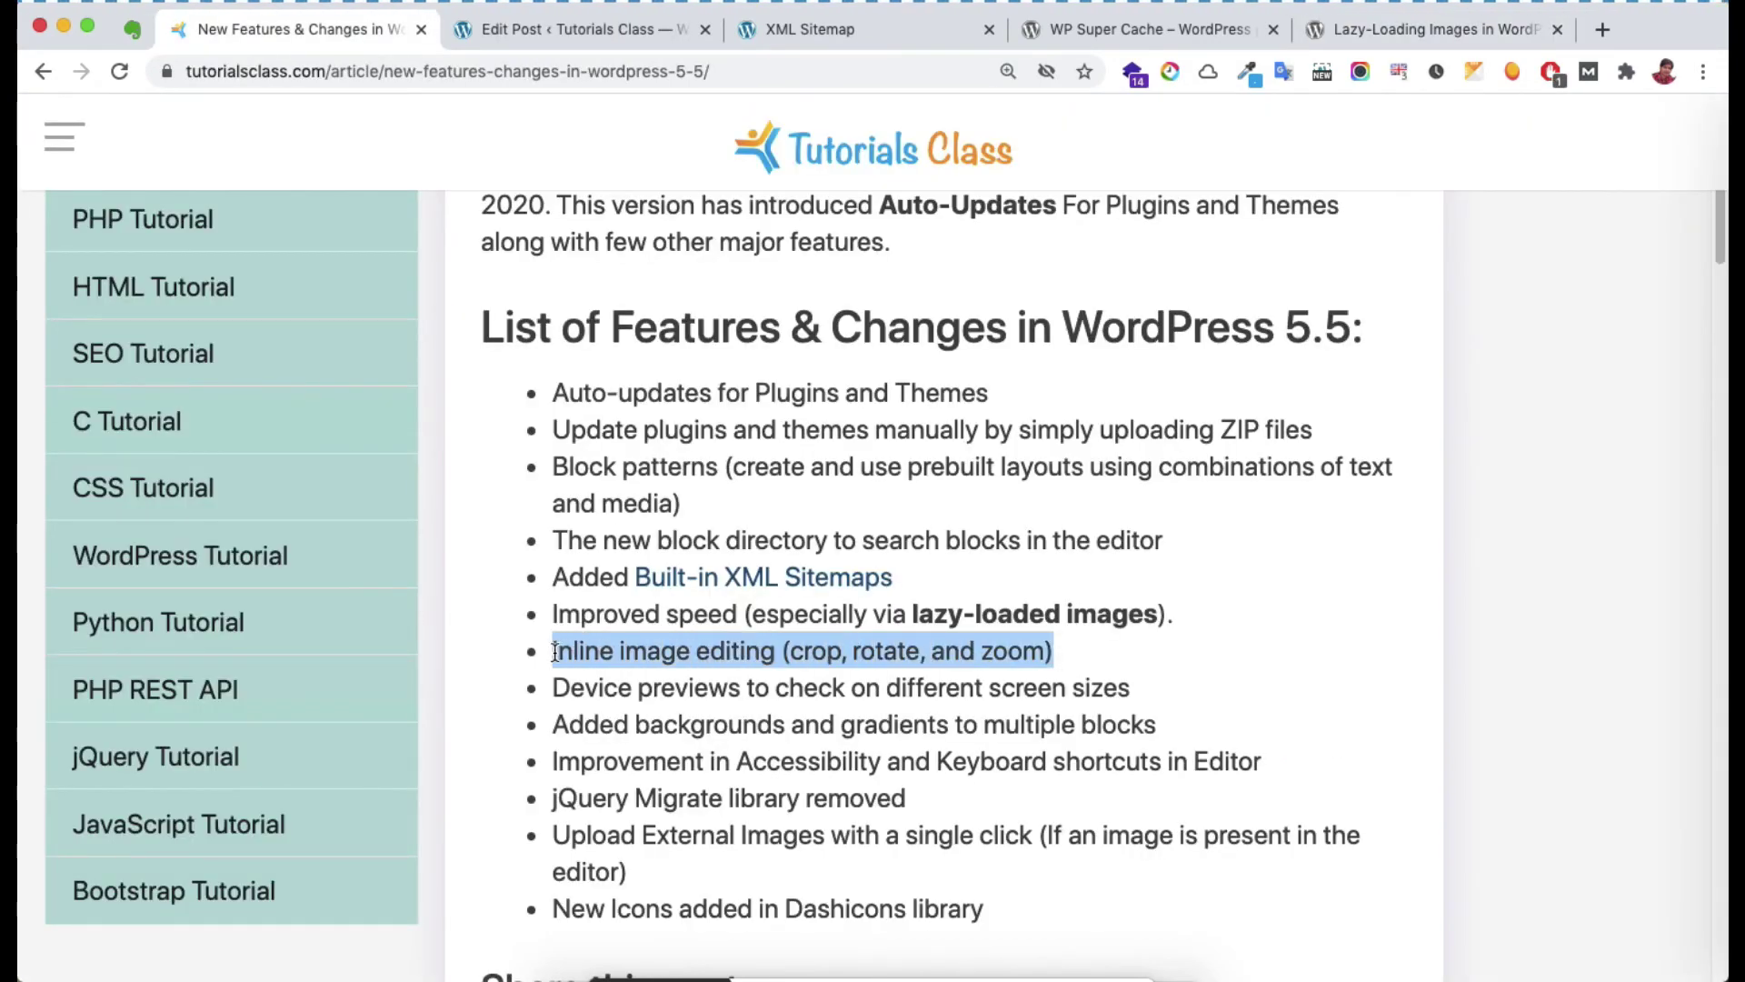
pyautogui.click(608, 24)
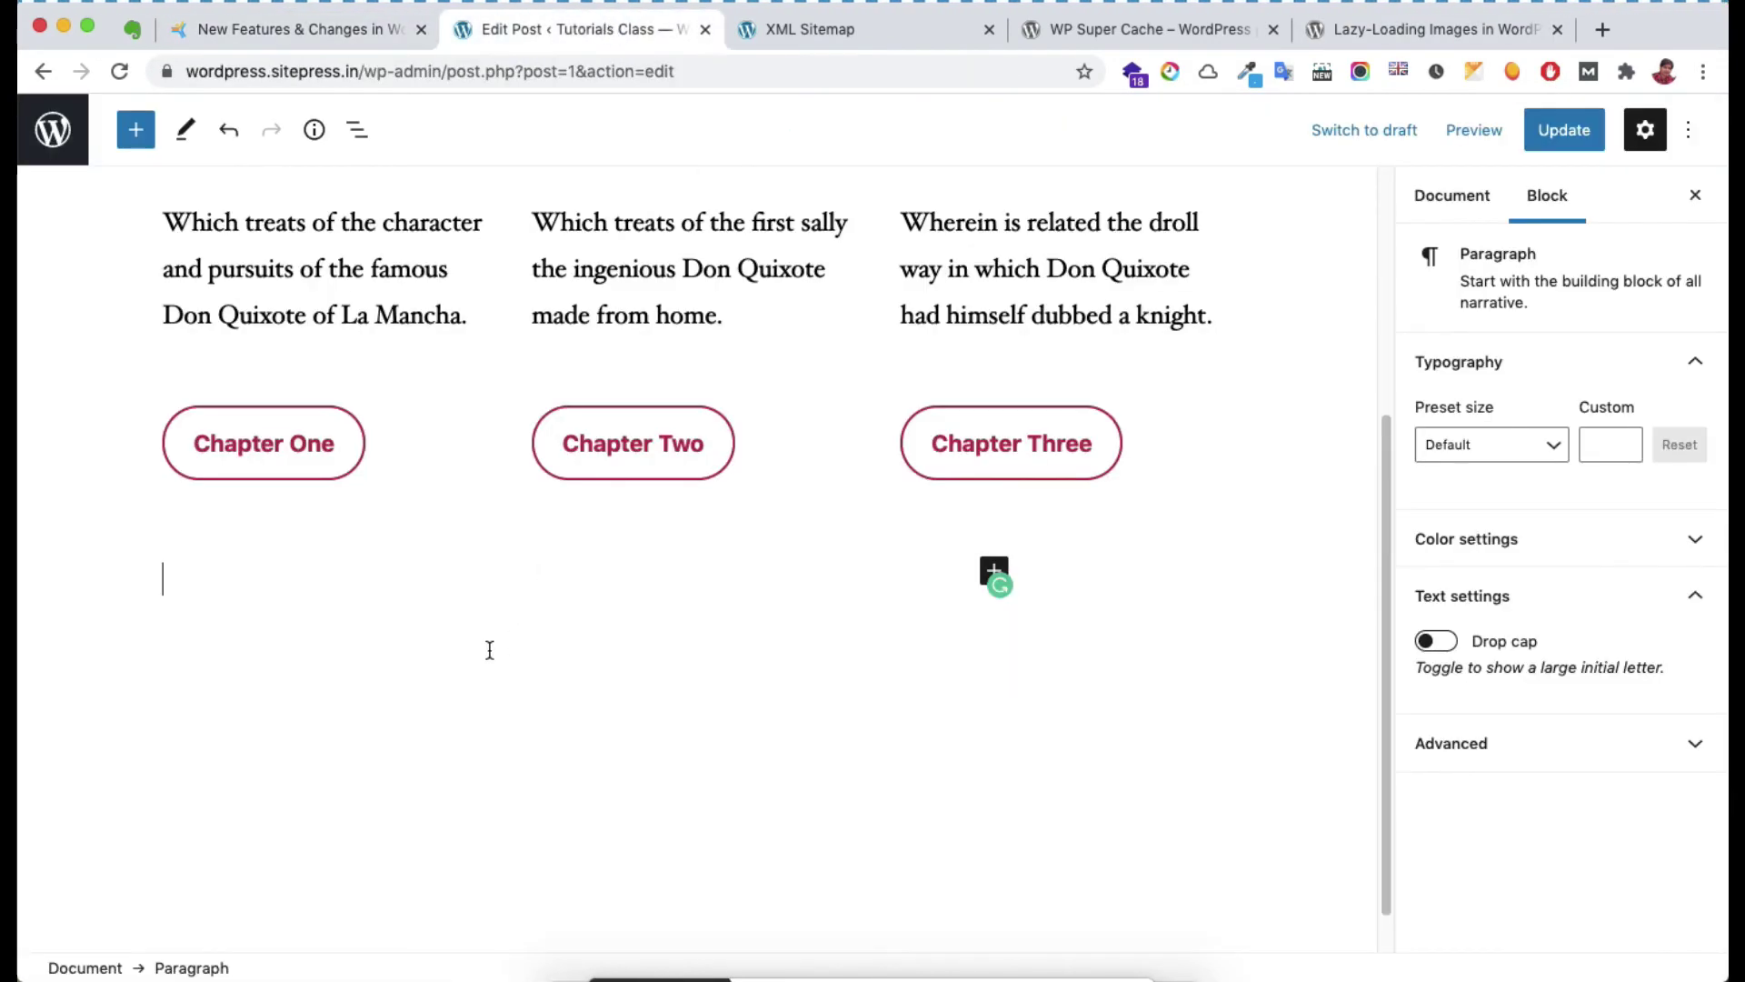
pyautogui.write('/image')
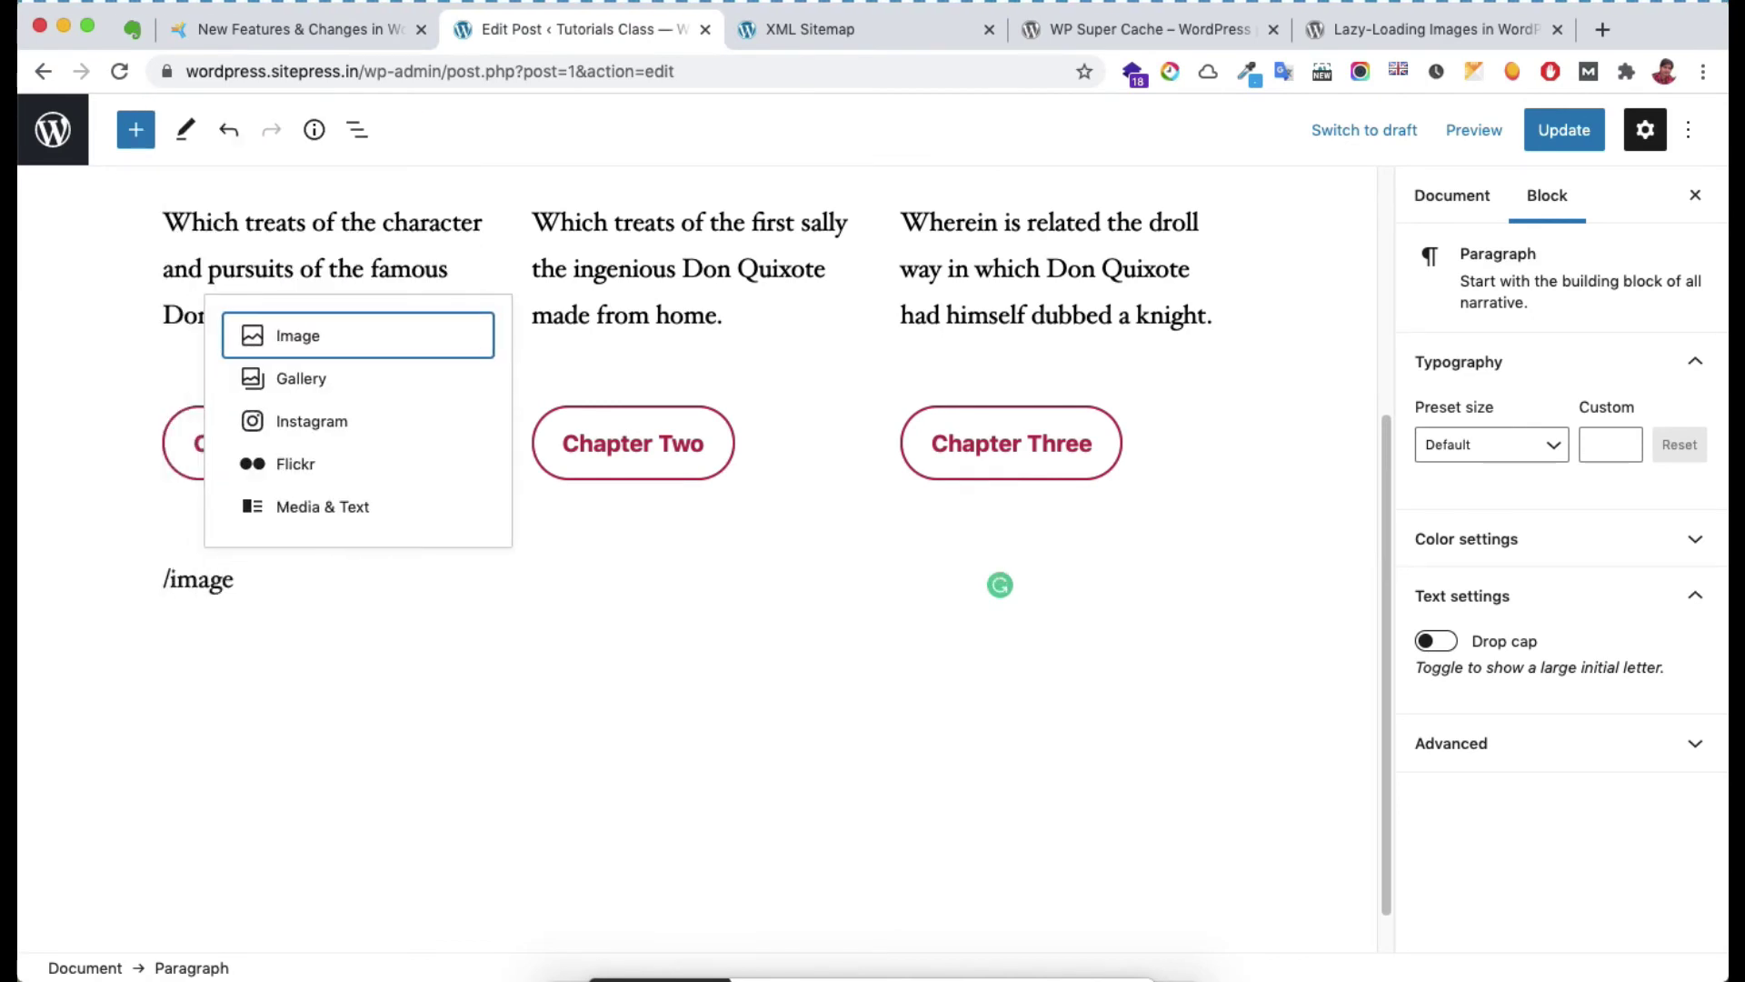
pyautogui.click(459, 335)
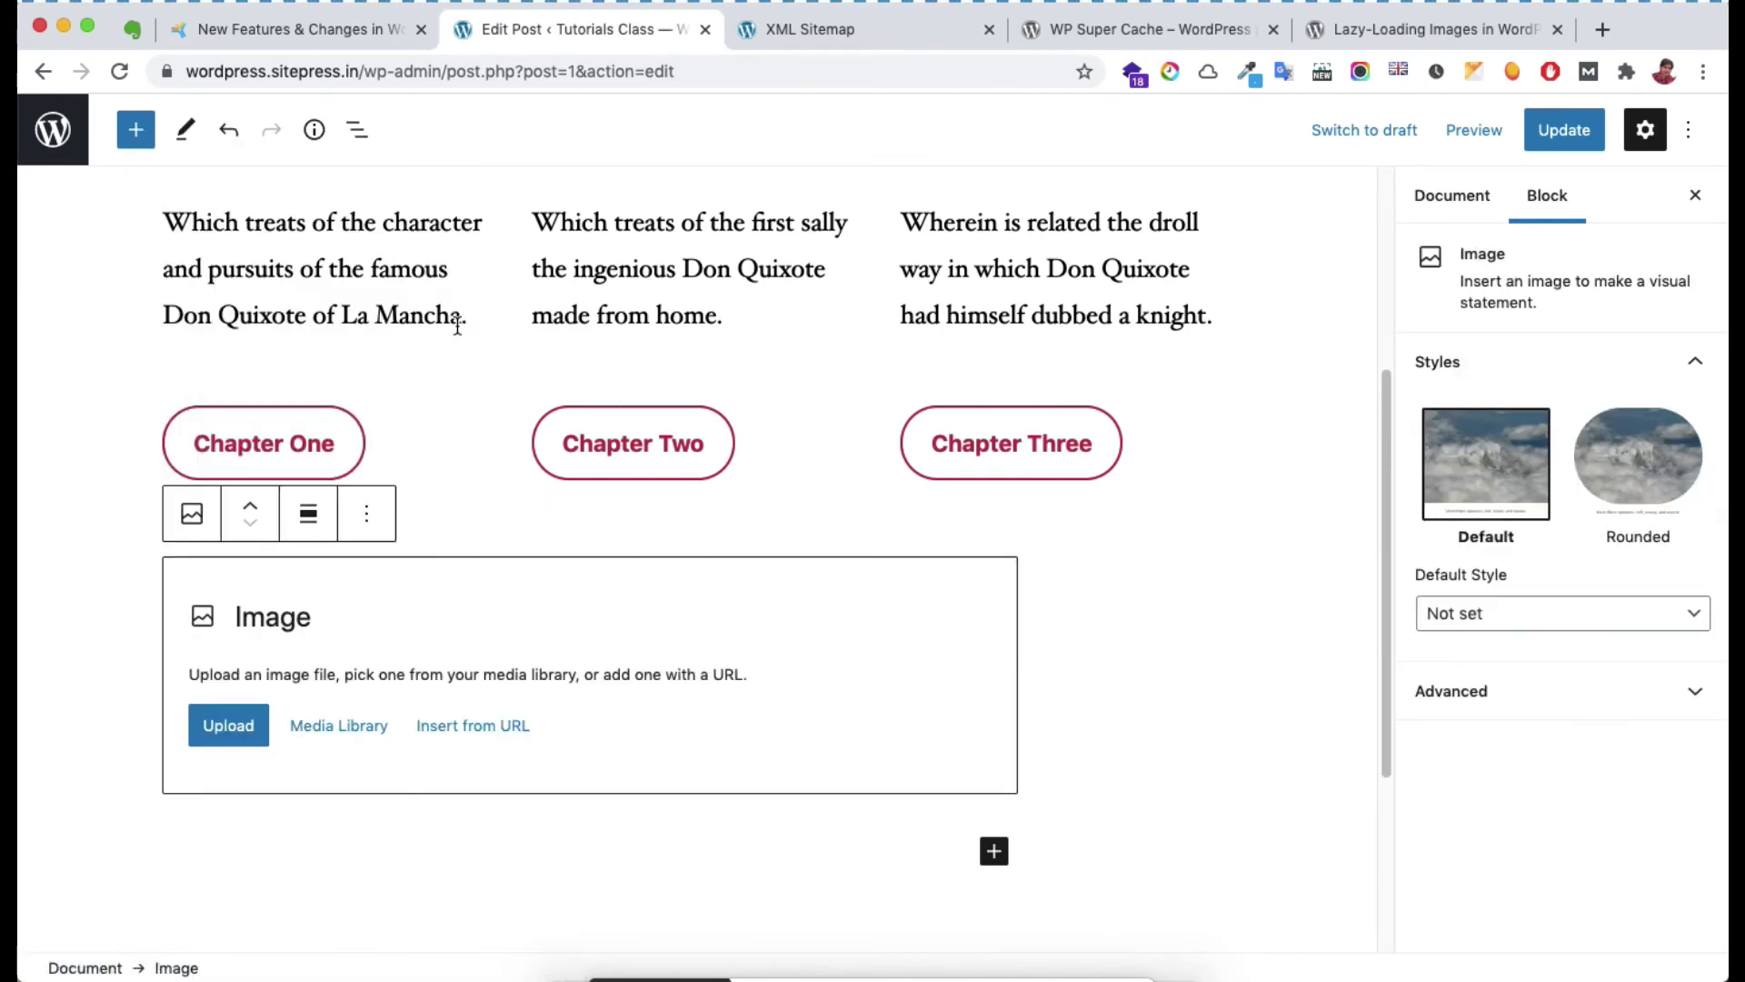
# Step: Insert header-banner.jpg from the media library into the empty Image block
pyautogui.click(345, 733)
pyautogui.click(153, 409)
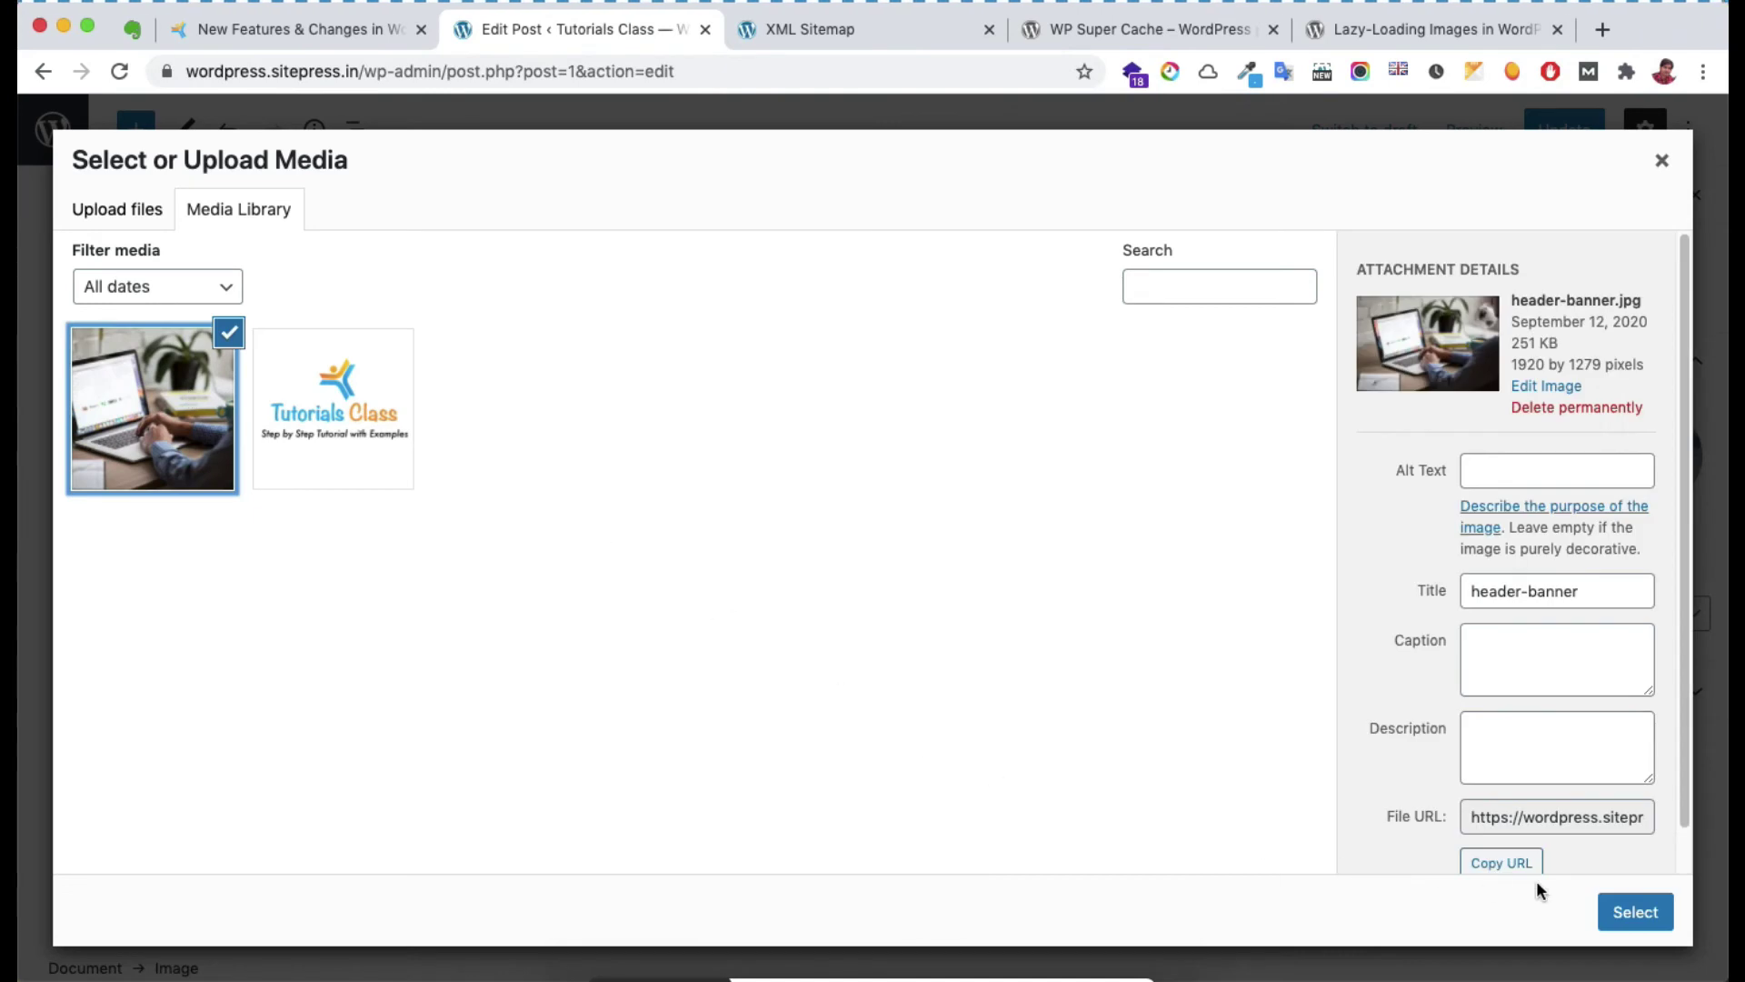
pyautogui.click(1635, 912)
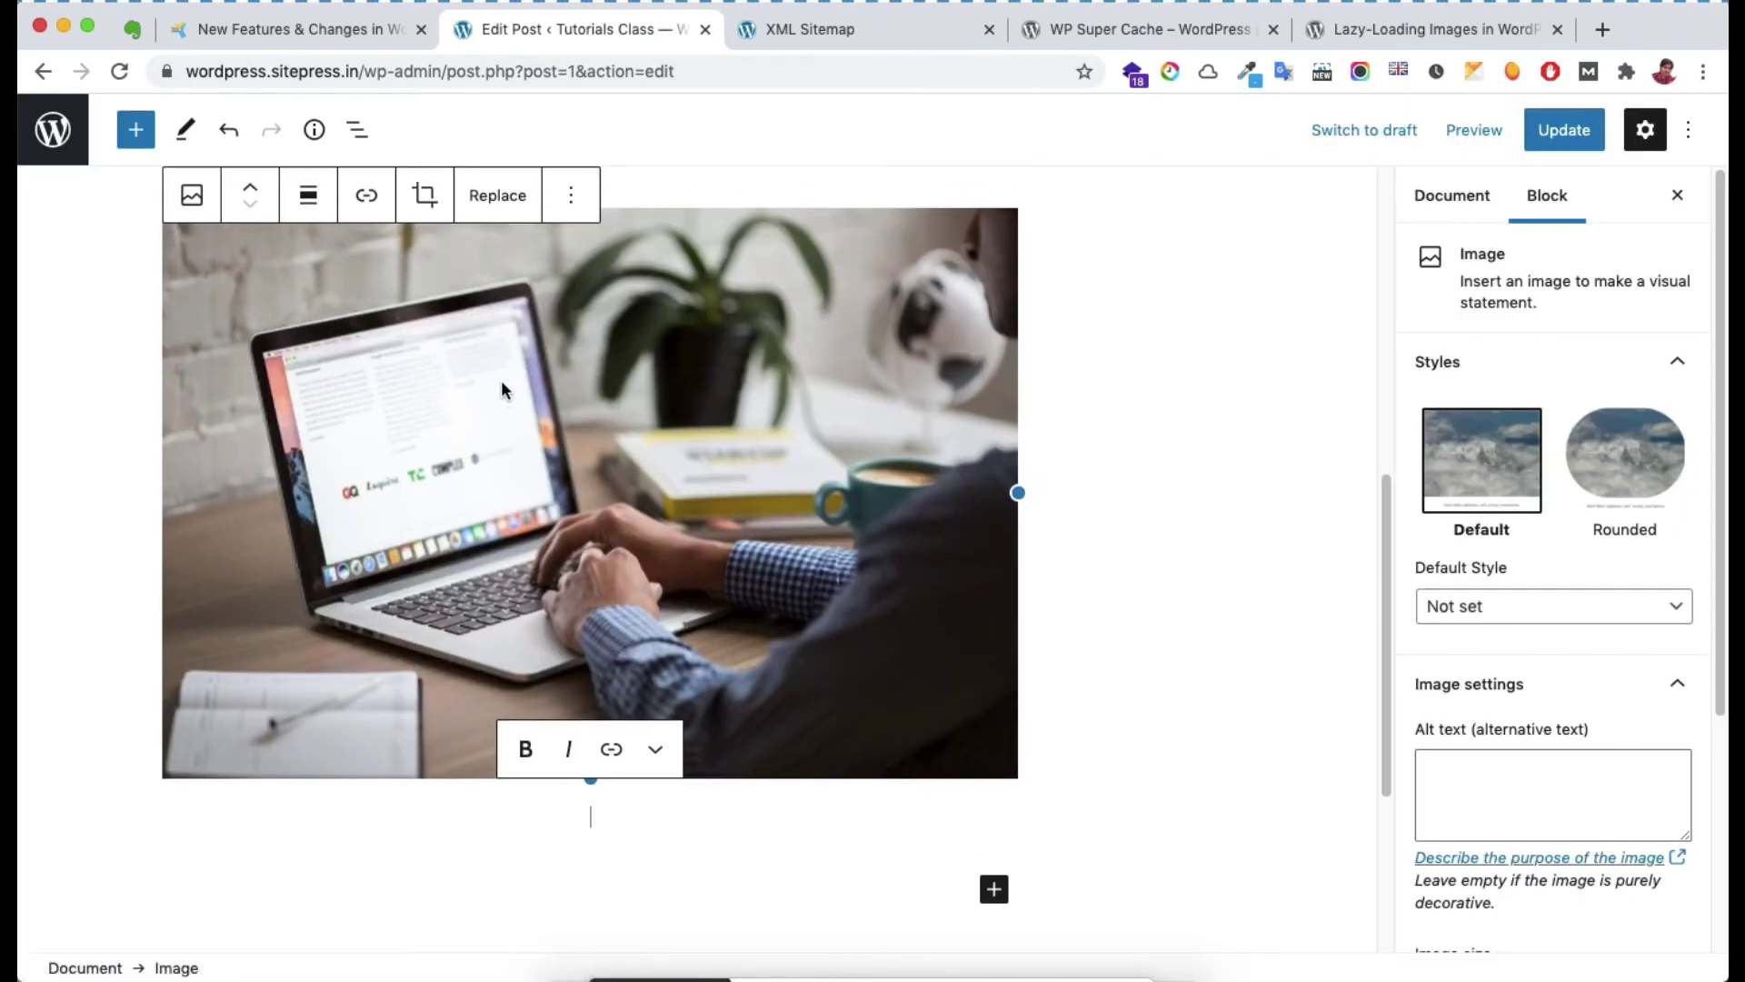
# Step: Crop the inserted banner image to the 16:9 landscape aspect ratio and apply the crop
pyautogui.click(424, 216)
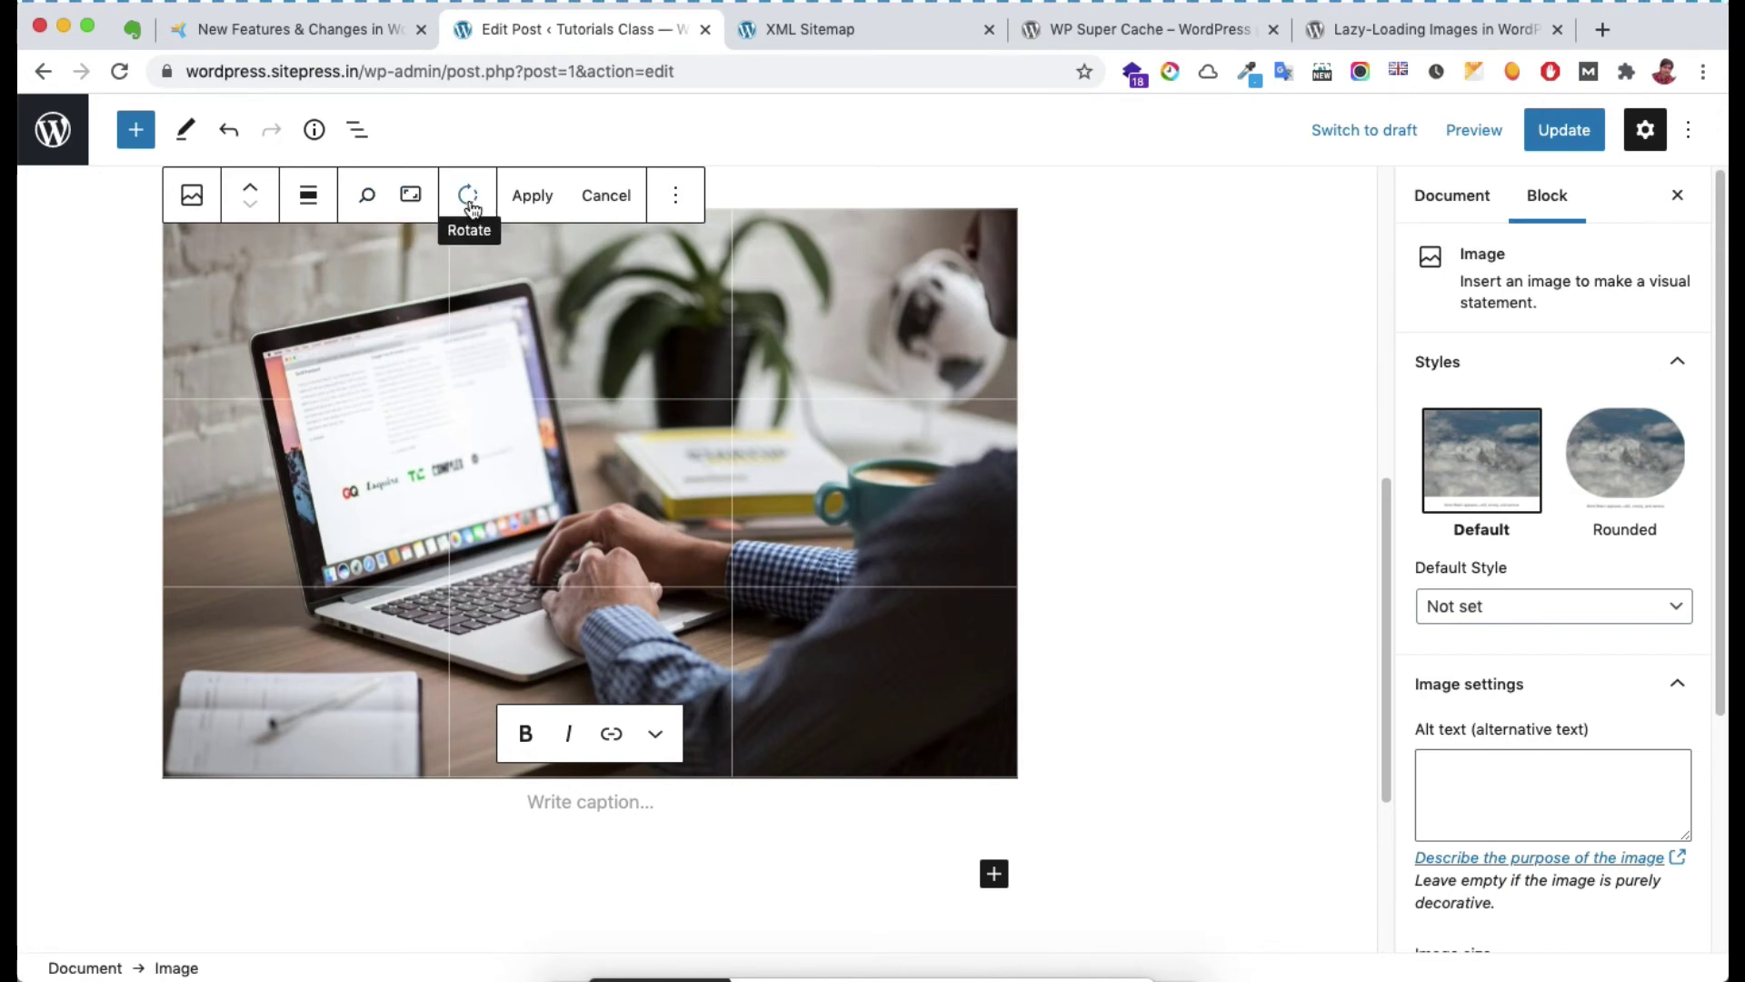
pyautogui.click(411, 197)
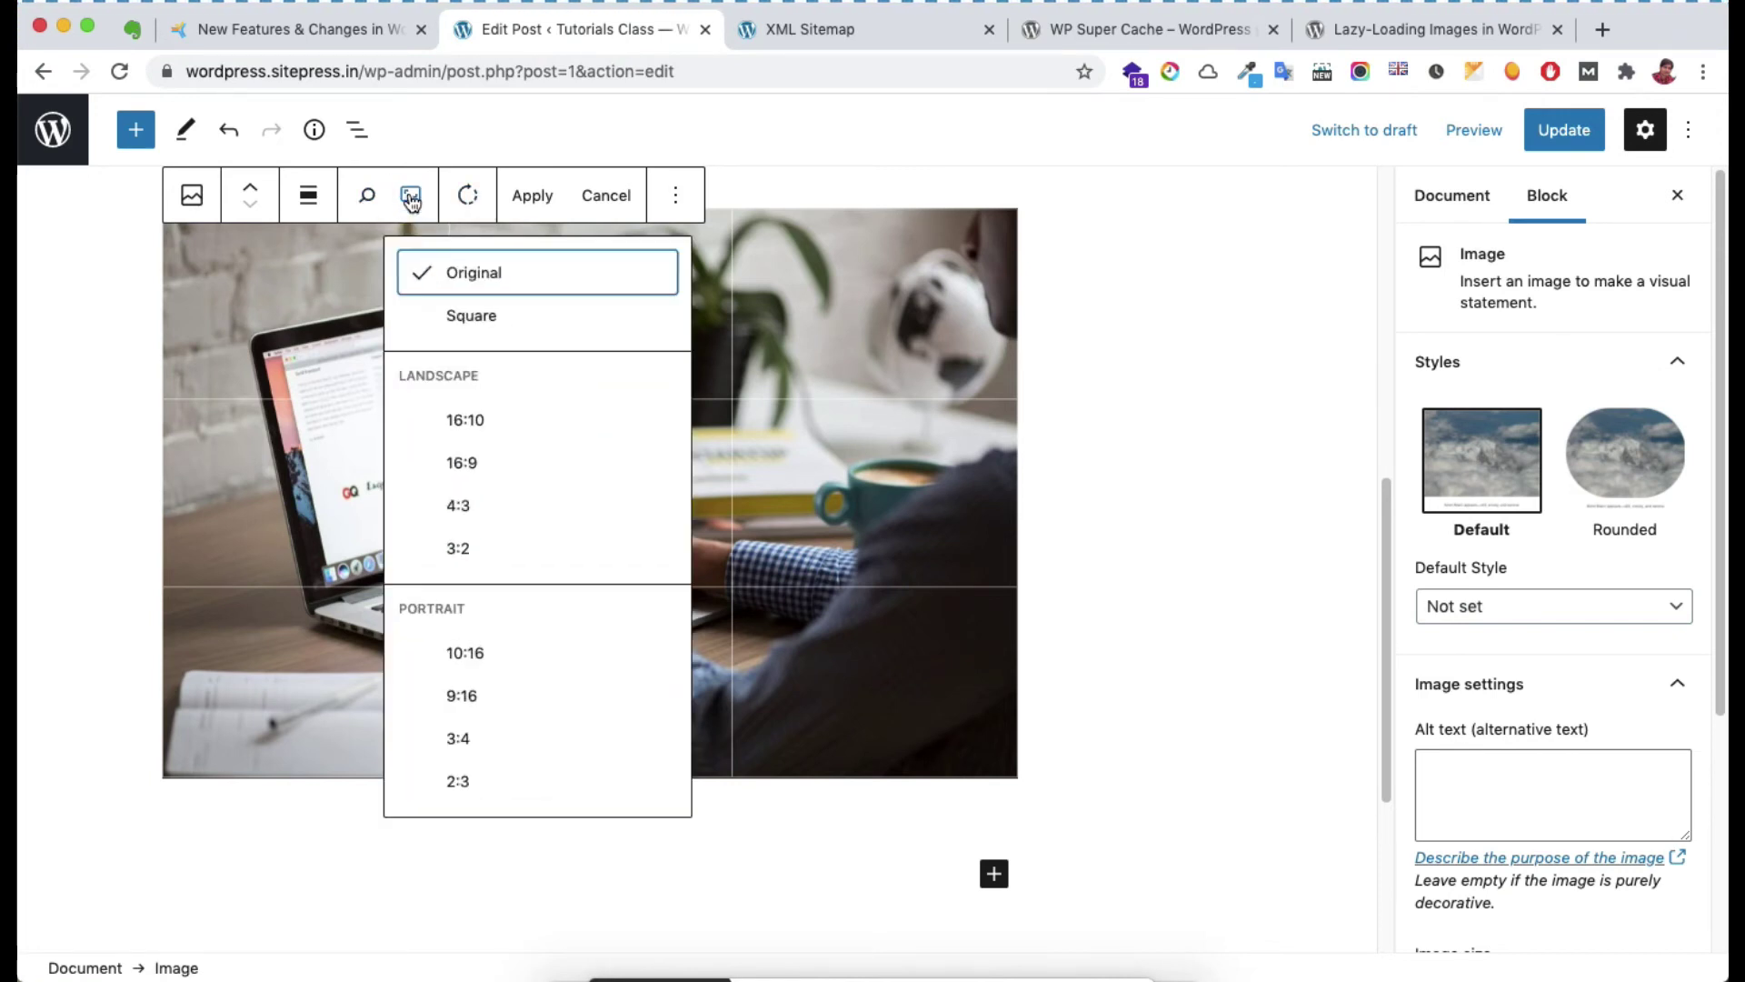
pyautogui.click(487, 457)
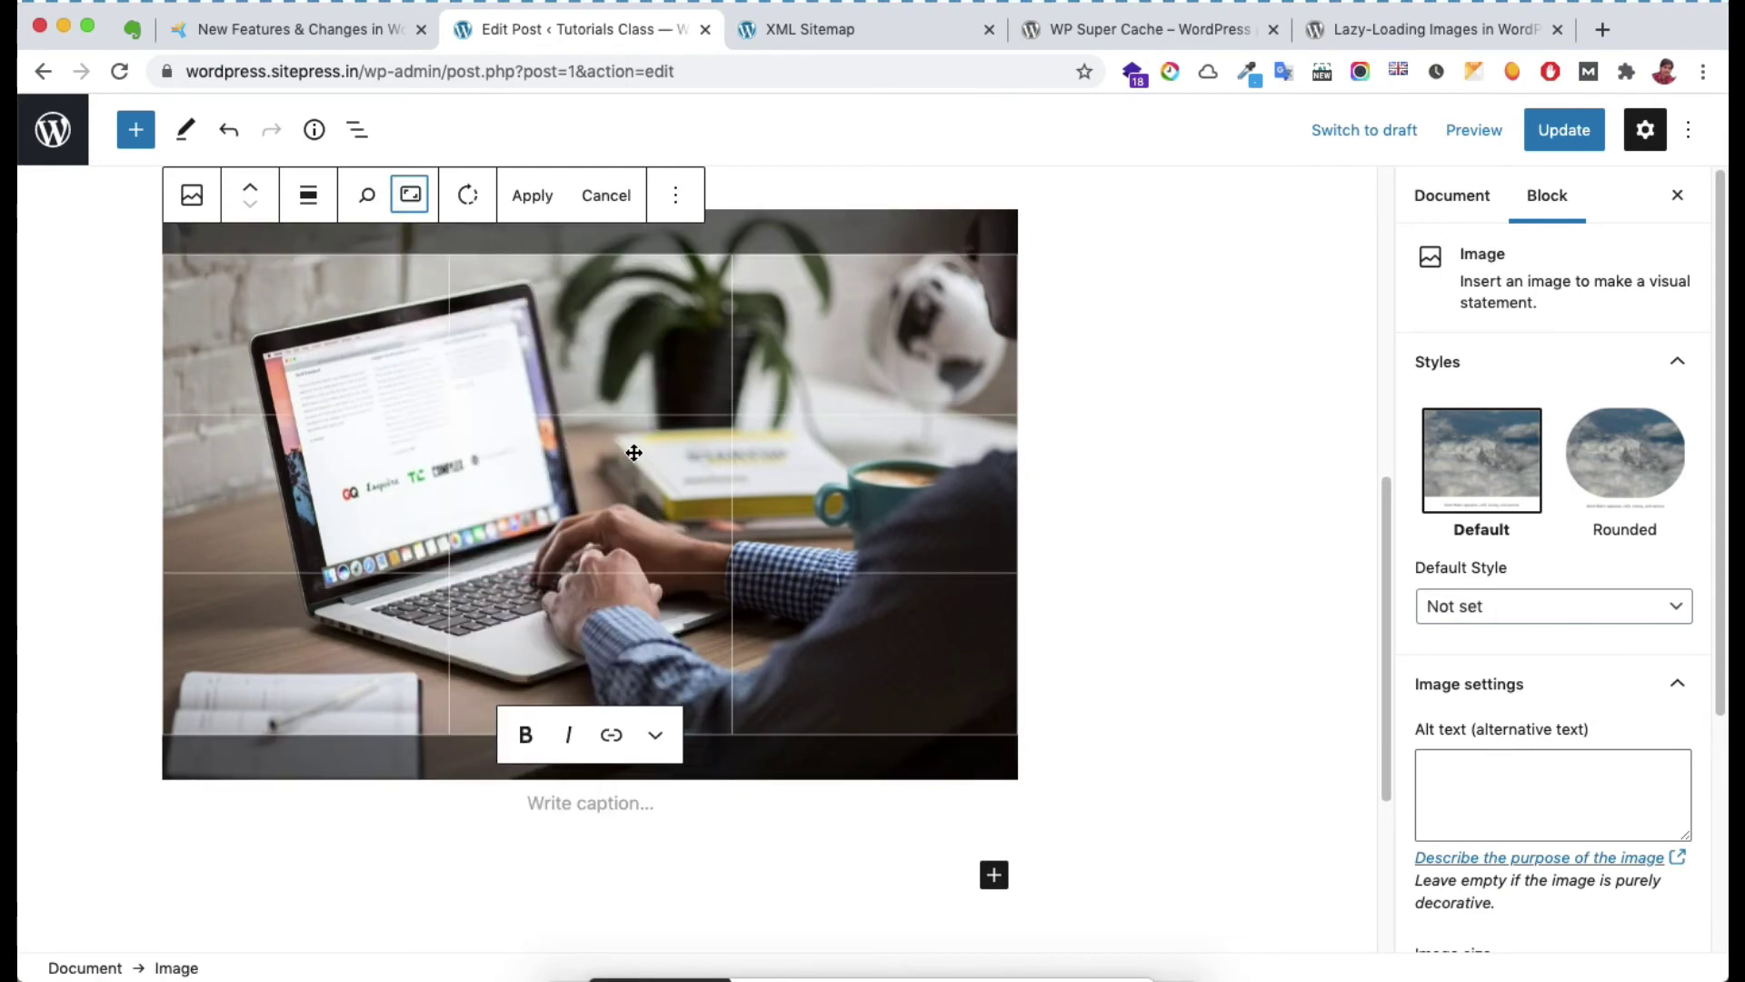
pyautogui.click(514, 198)
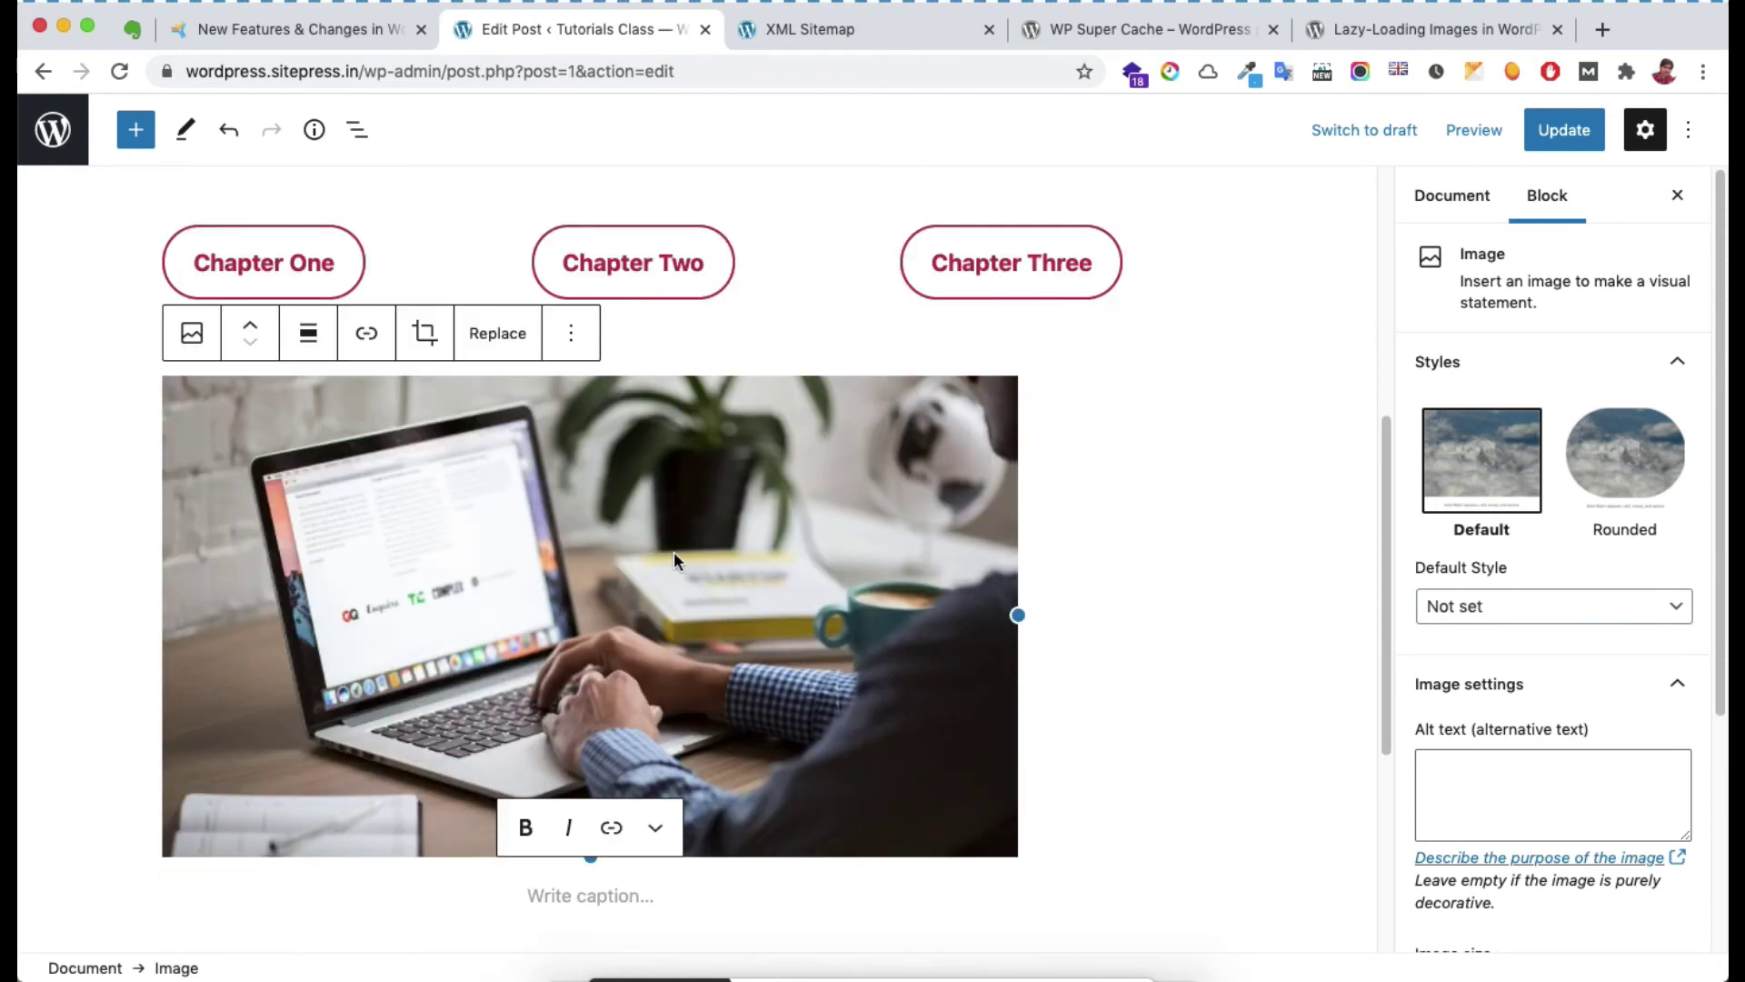
# Step: Highlight the device previews entry in the article's feature list and preview the post in Tablet and Mobile sizes
pyautogui.hotkey('ctrl', 'shift', 'Tab')
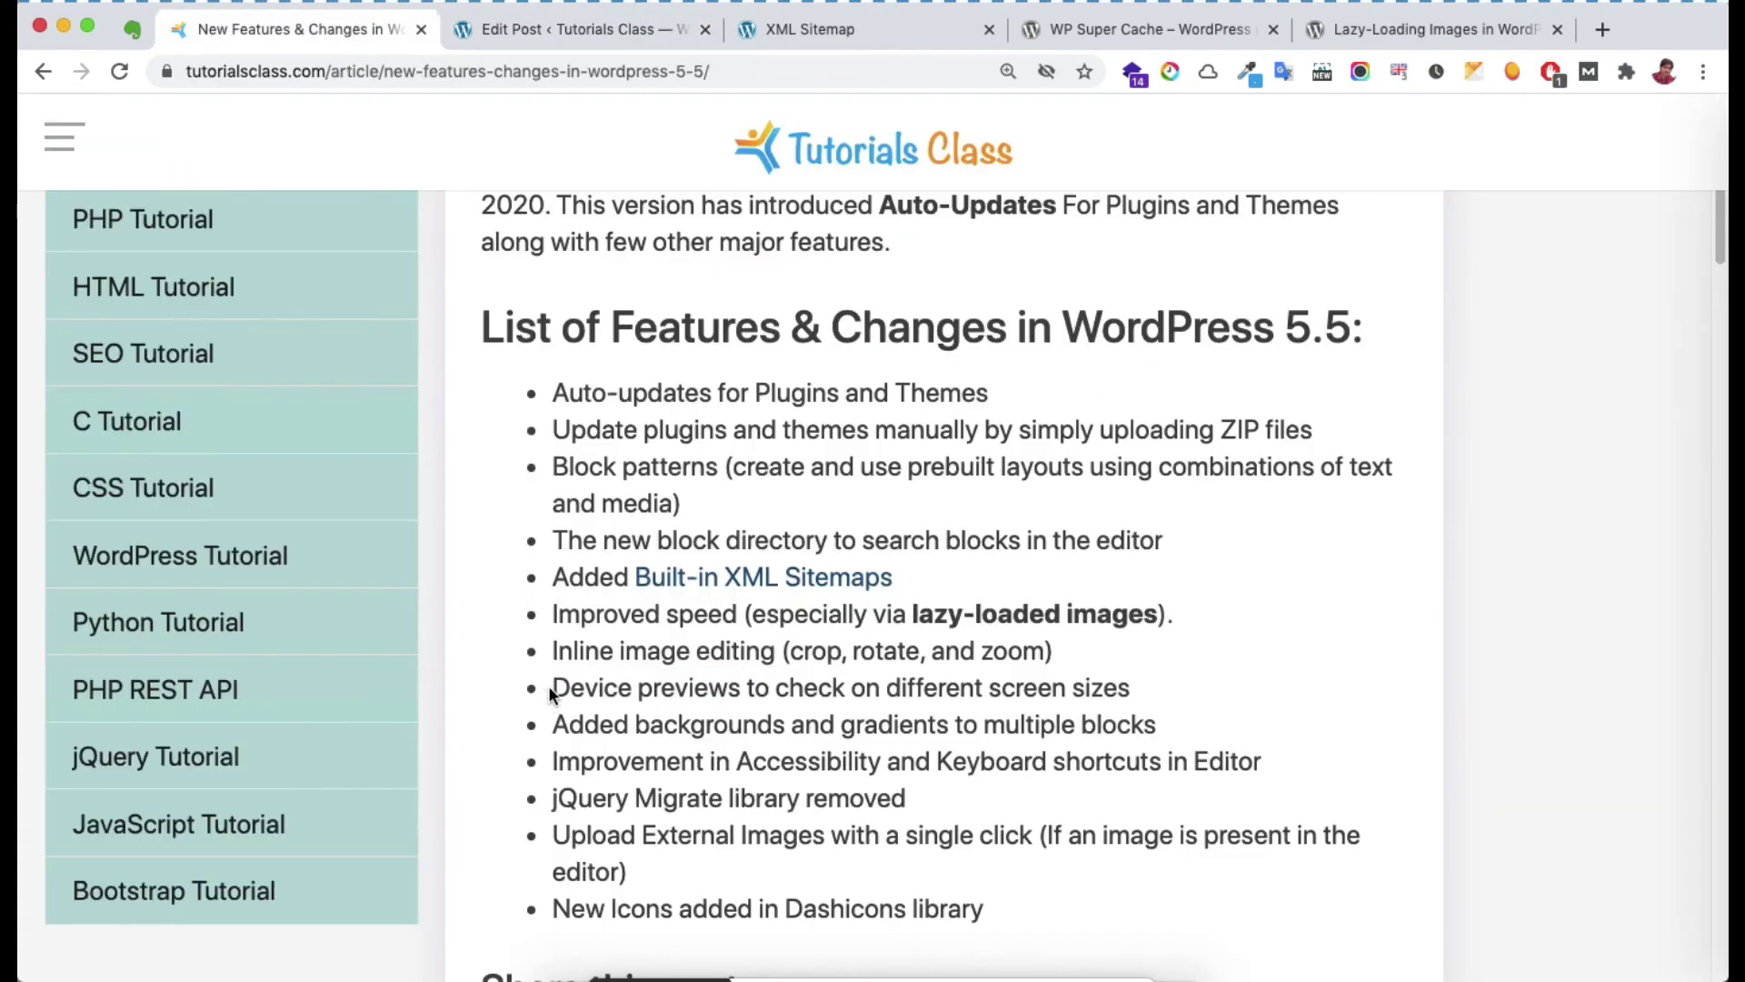
pyautogui.moveTo(552, 688); pyautogui.dragTo(1121, 697)
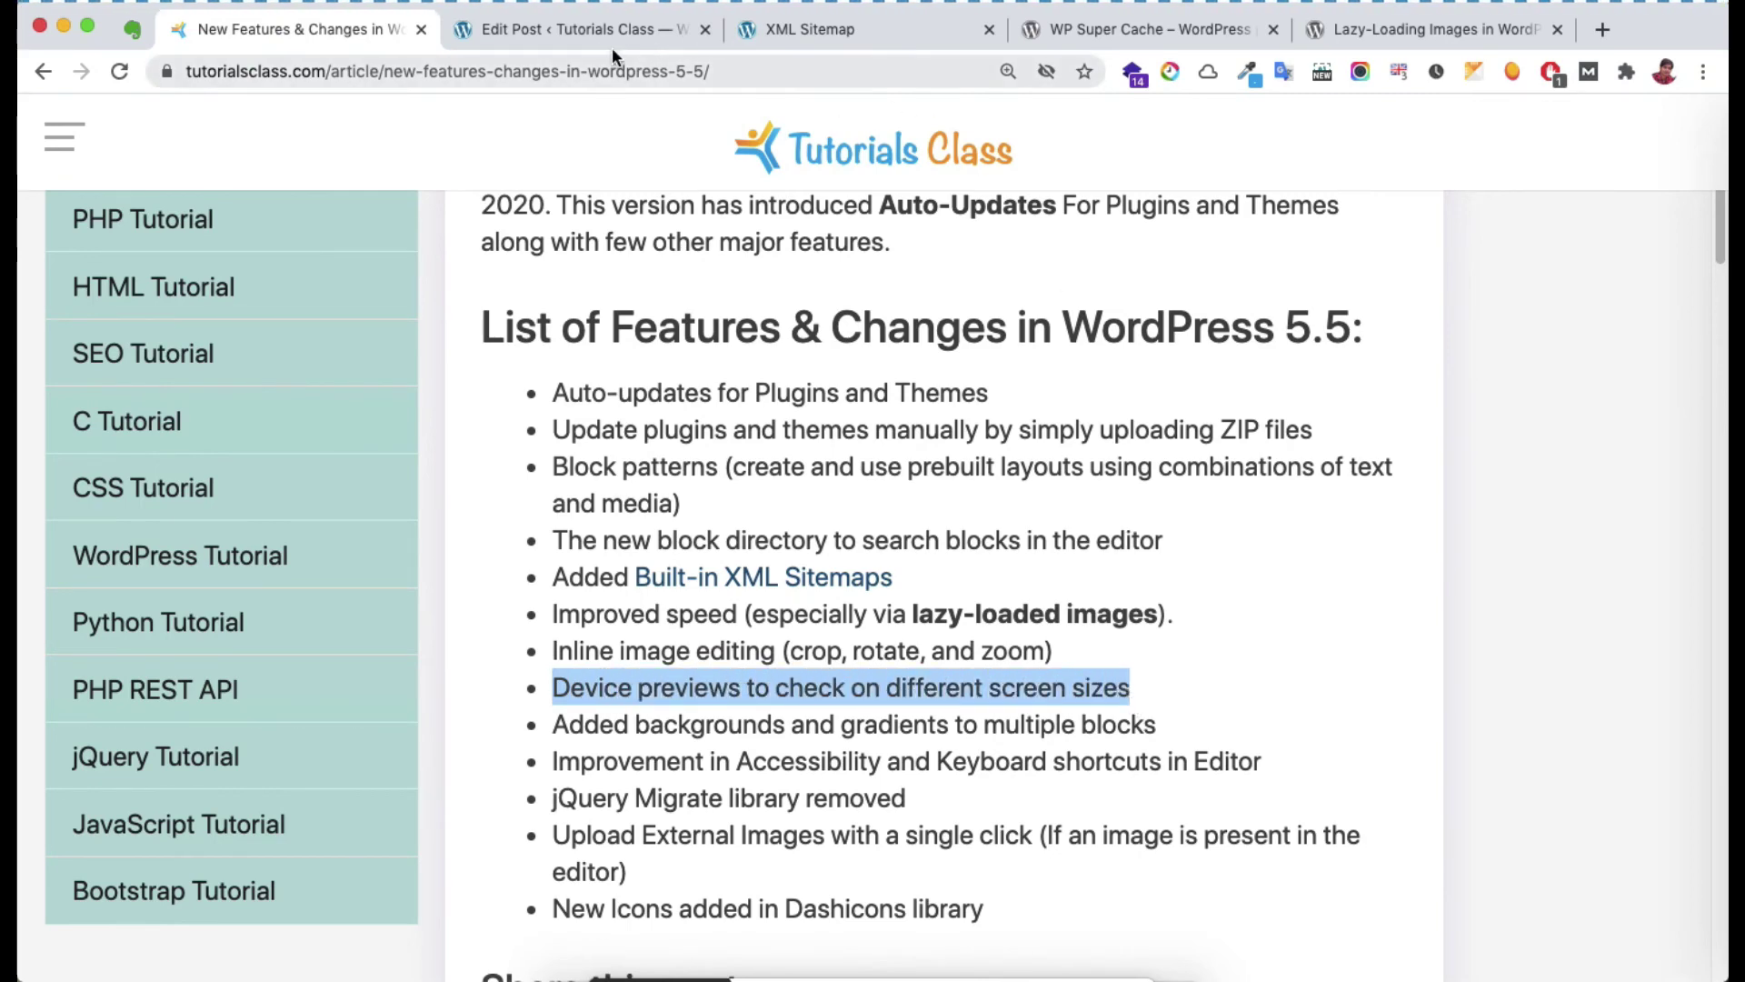
pyautogui.click(573, 30)
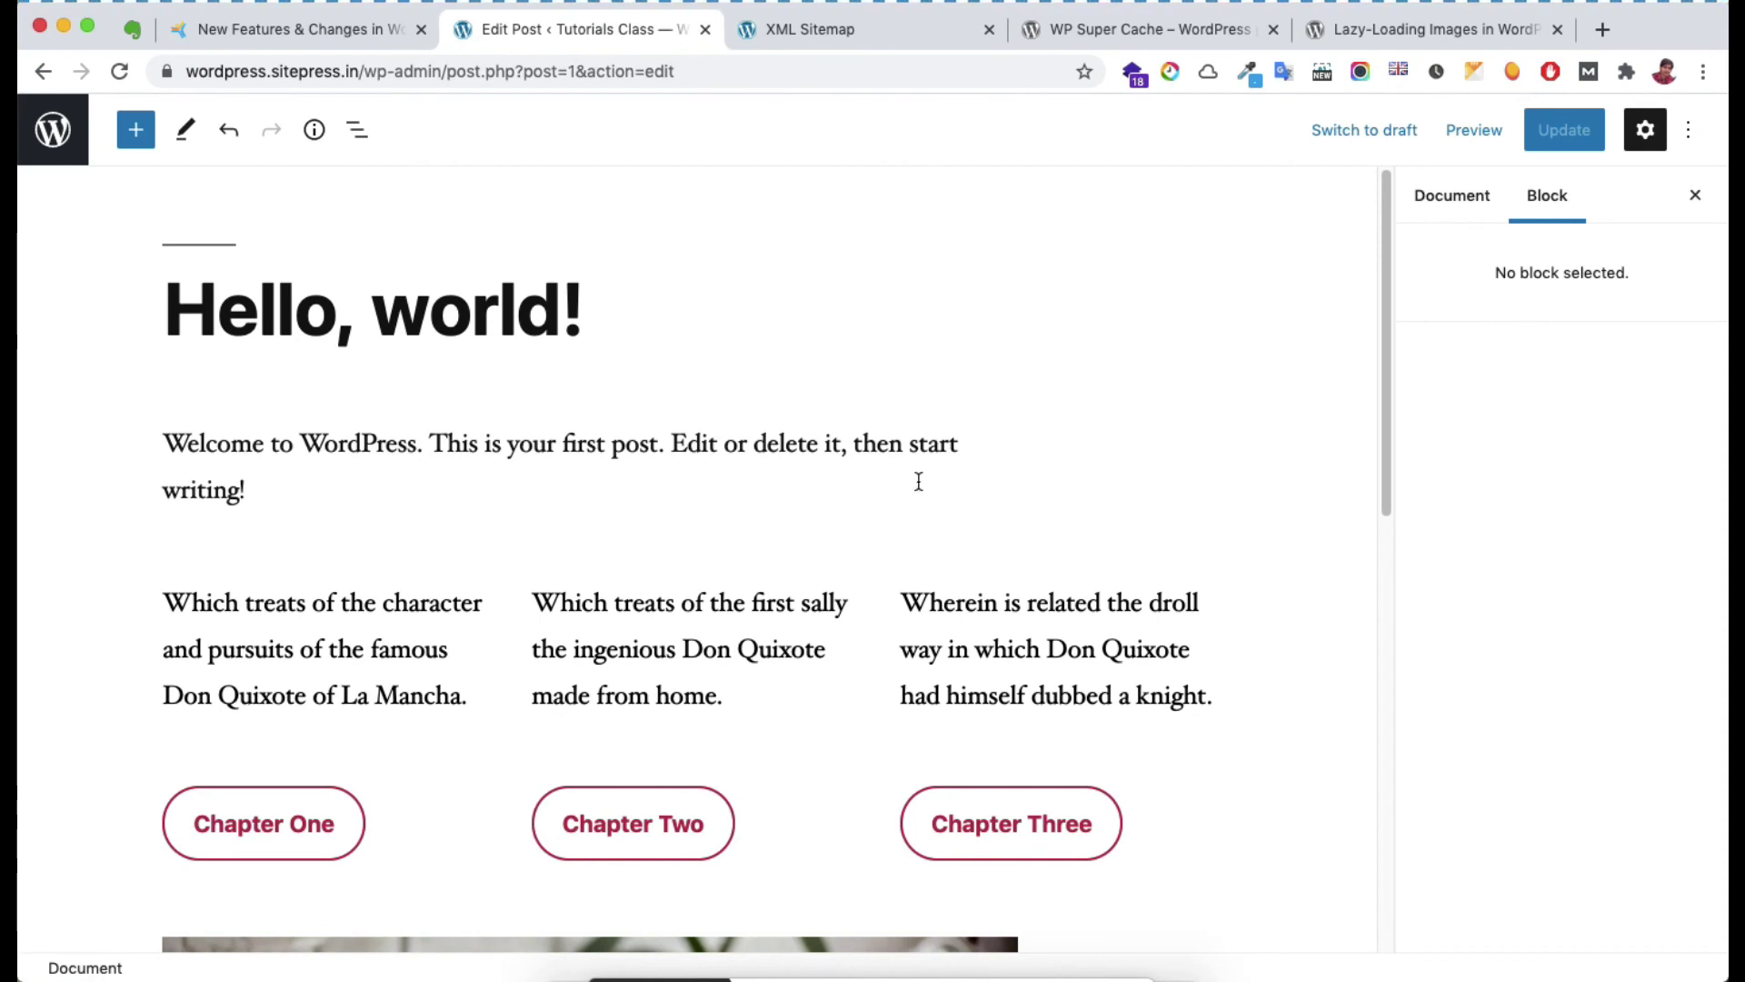
pyautogui.click(1472, 137)
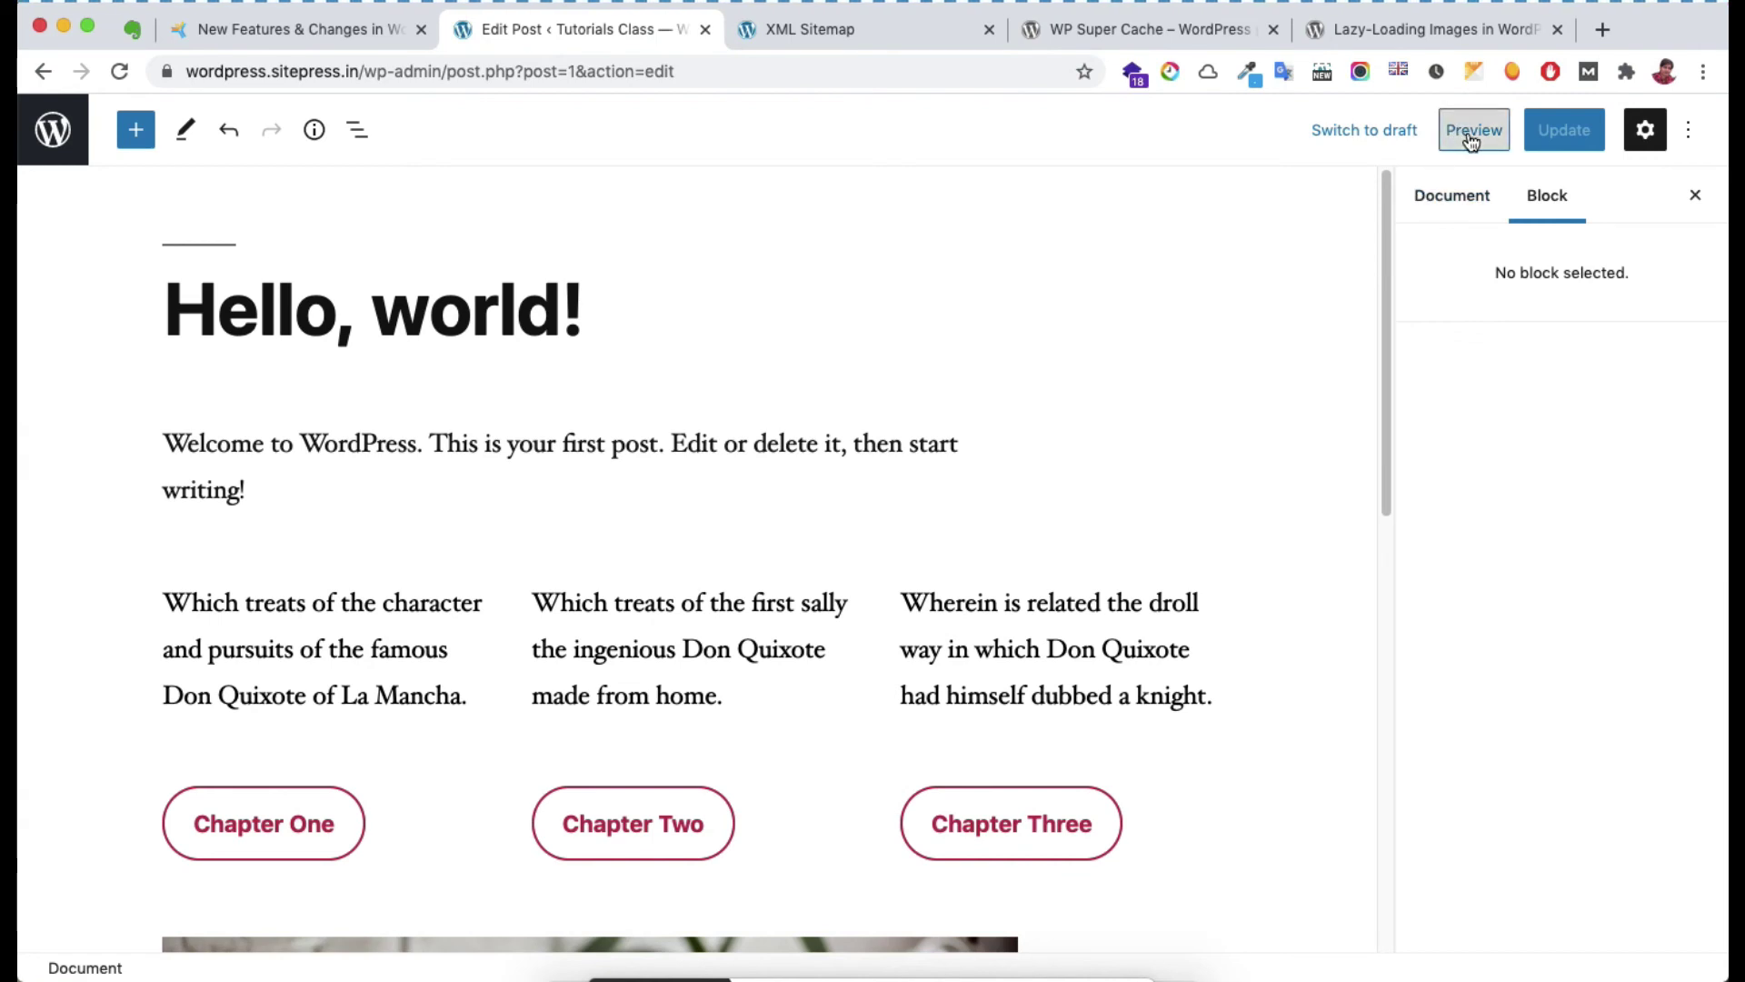
pyautogui.click(1323, 252)
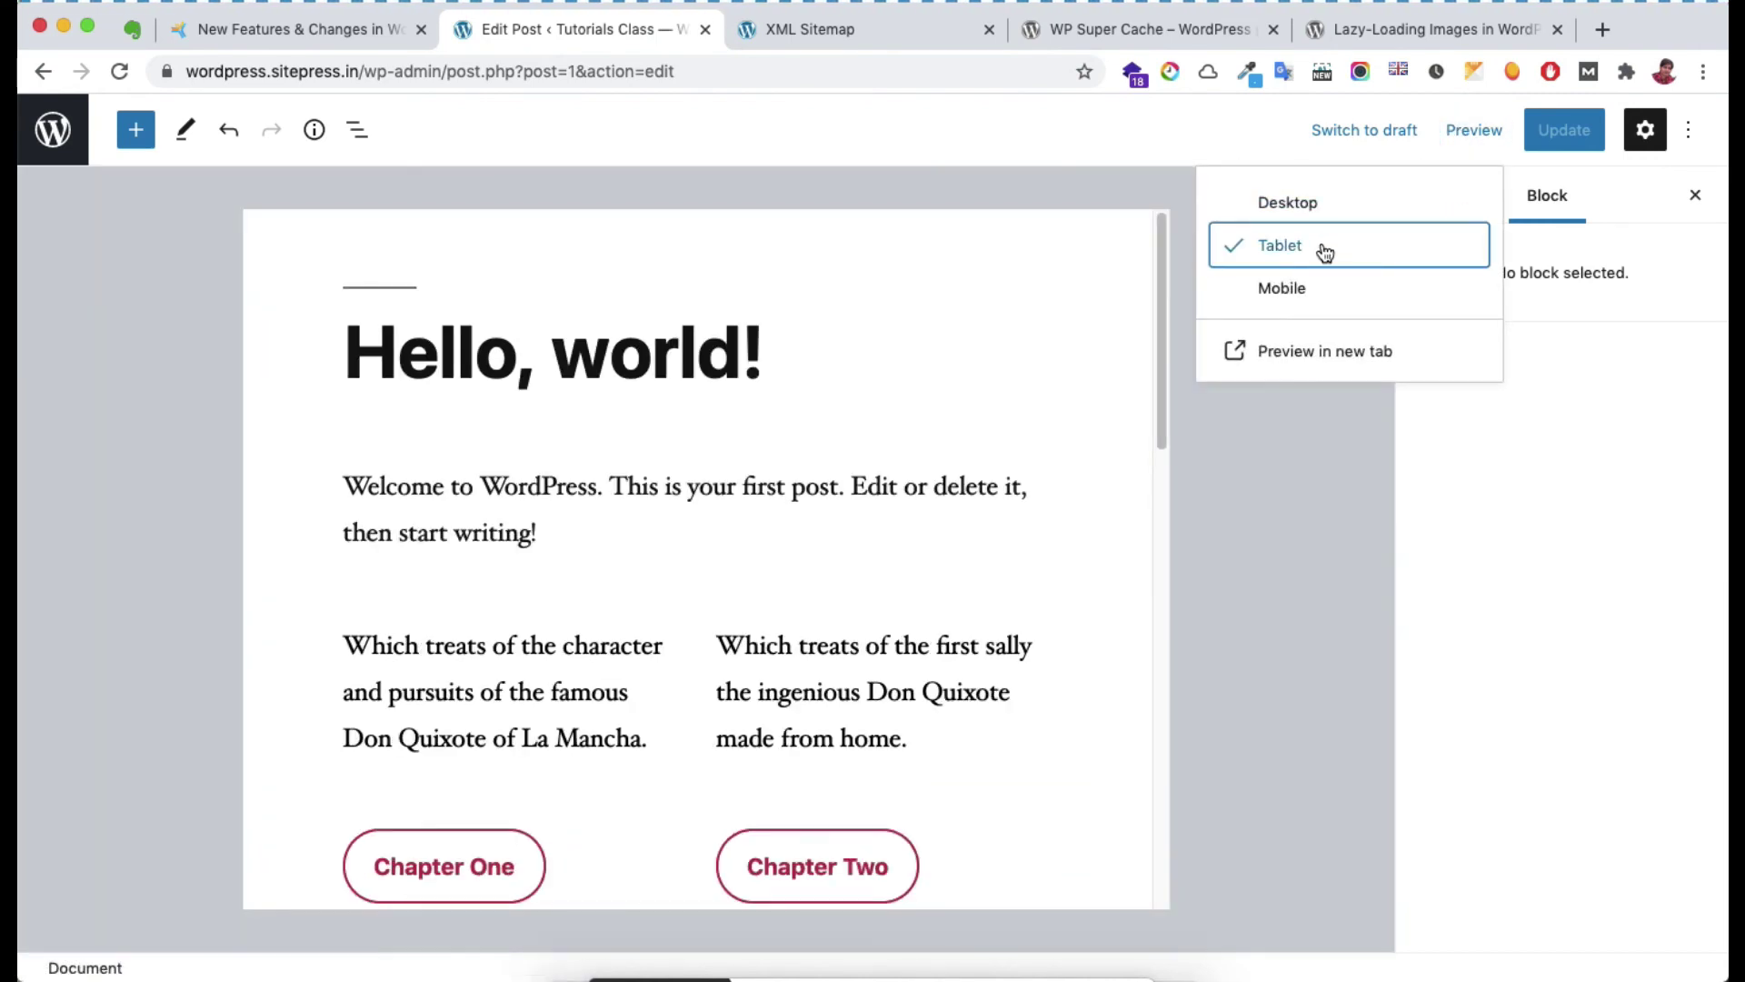
pyautogui.click(1306, 289)
# Step: Highlight text in the article's multiple blocks and keyboard shortcuts entries, and the full "jQuery Migrate library removed" entry
pyautogui.hotkey('ctrl', 'shift', 'Tab')
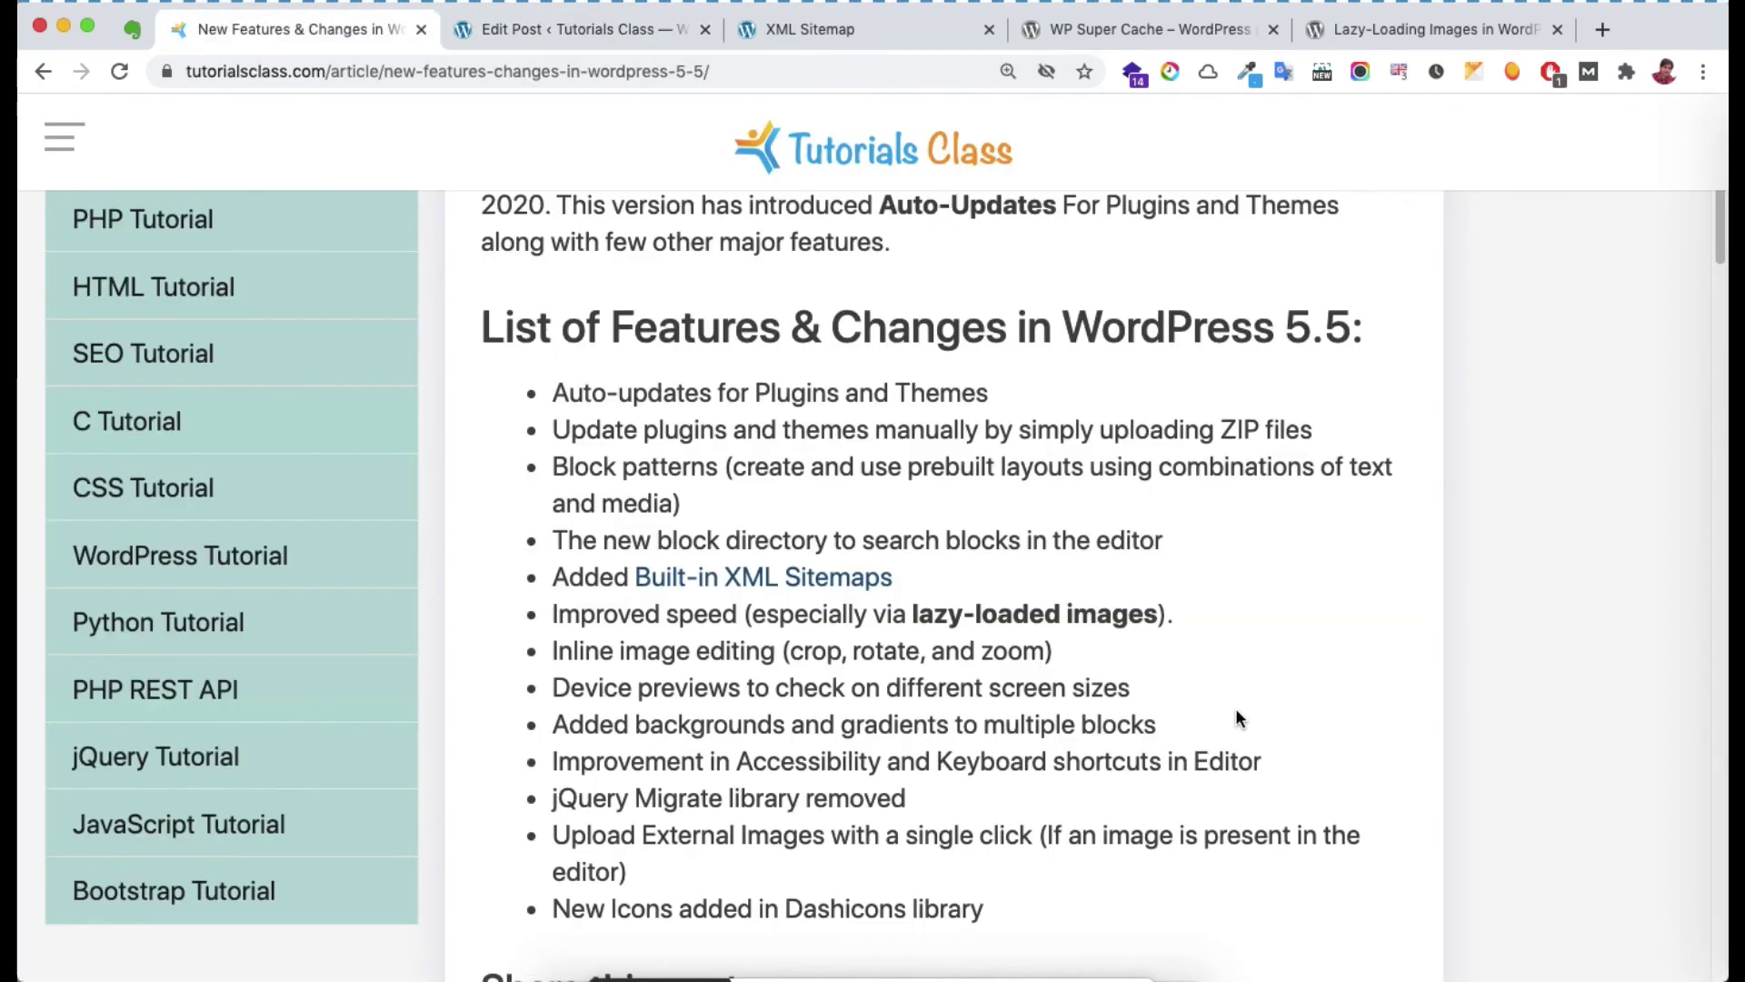
pyautogui.doubleClick(1118, 725)
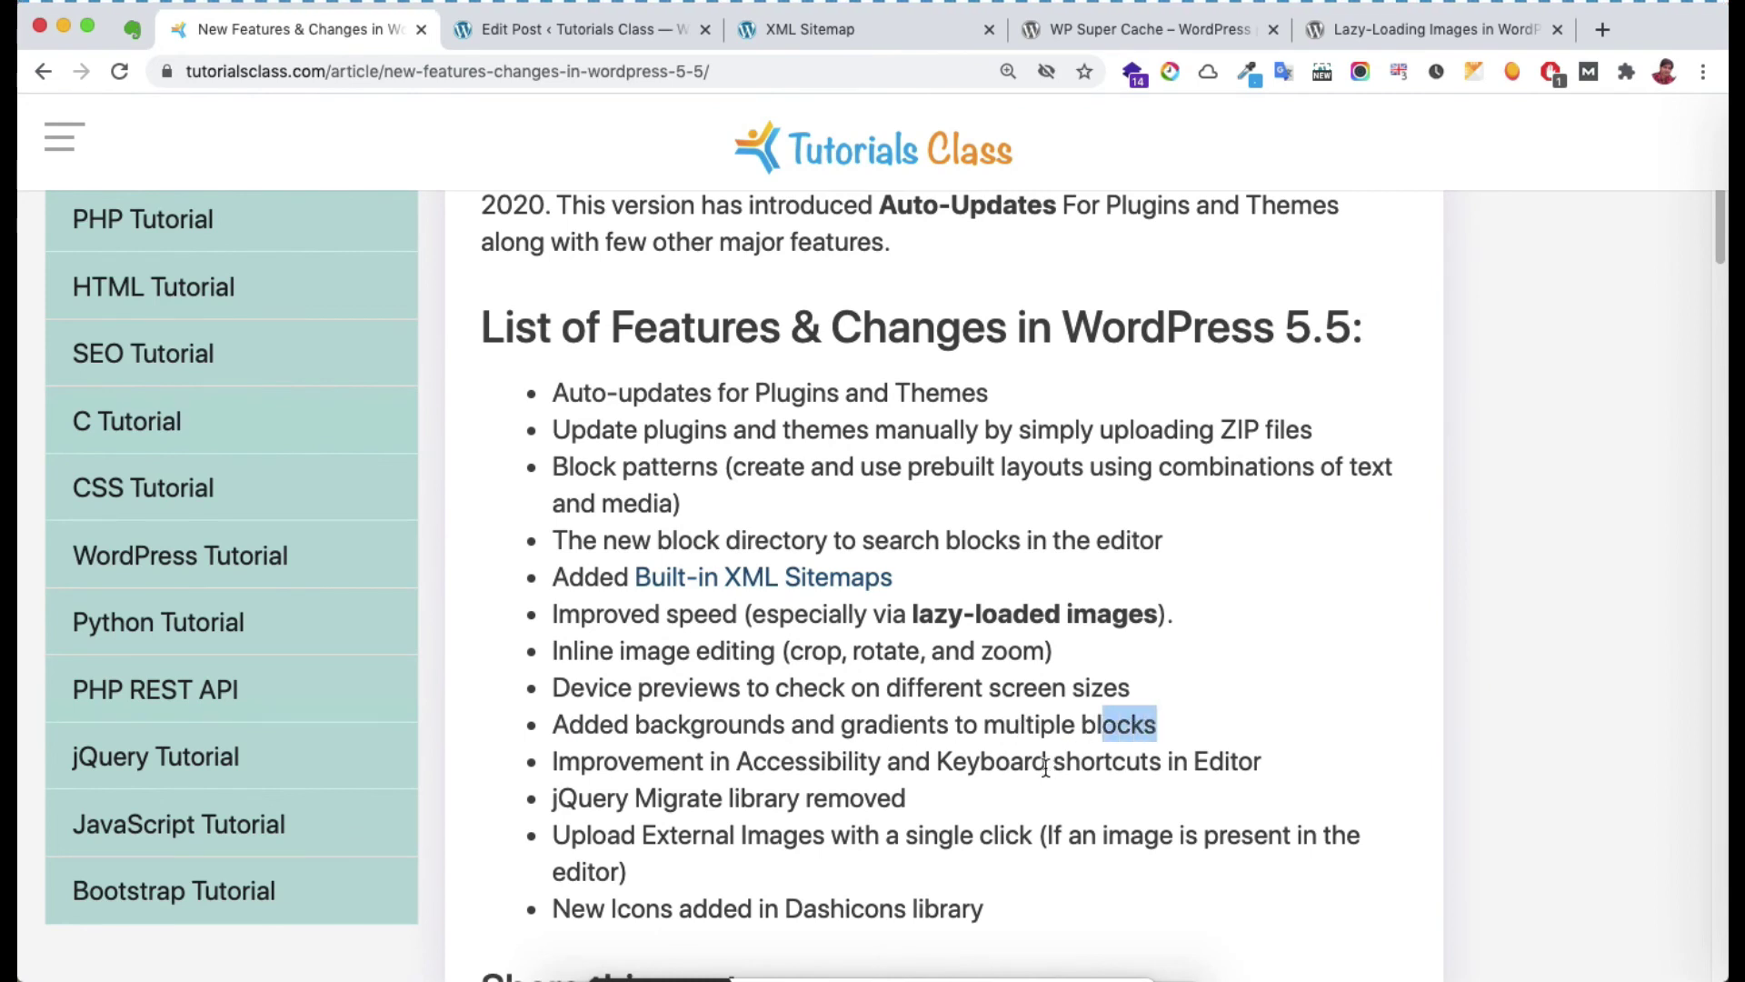
pyautogui.click(1116, 760)
pyautogui.moveTo(1117, 760); pyautogui.dragTo(995, 760)
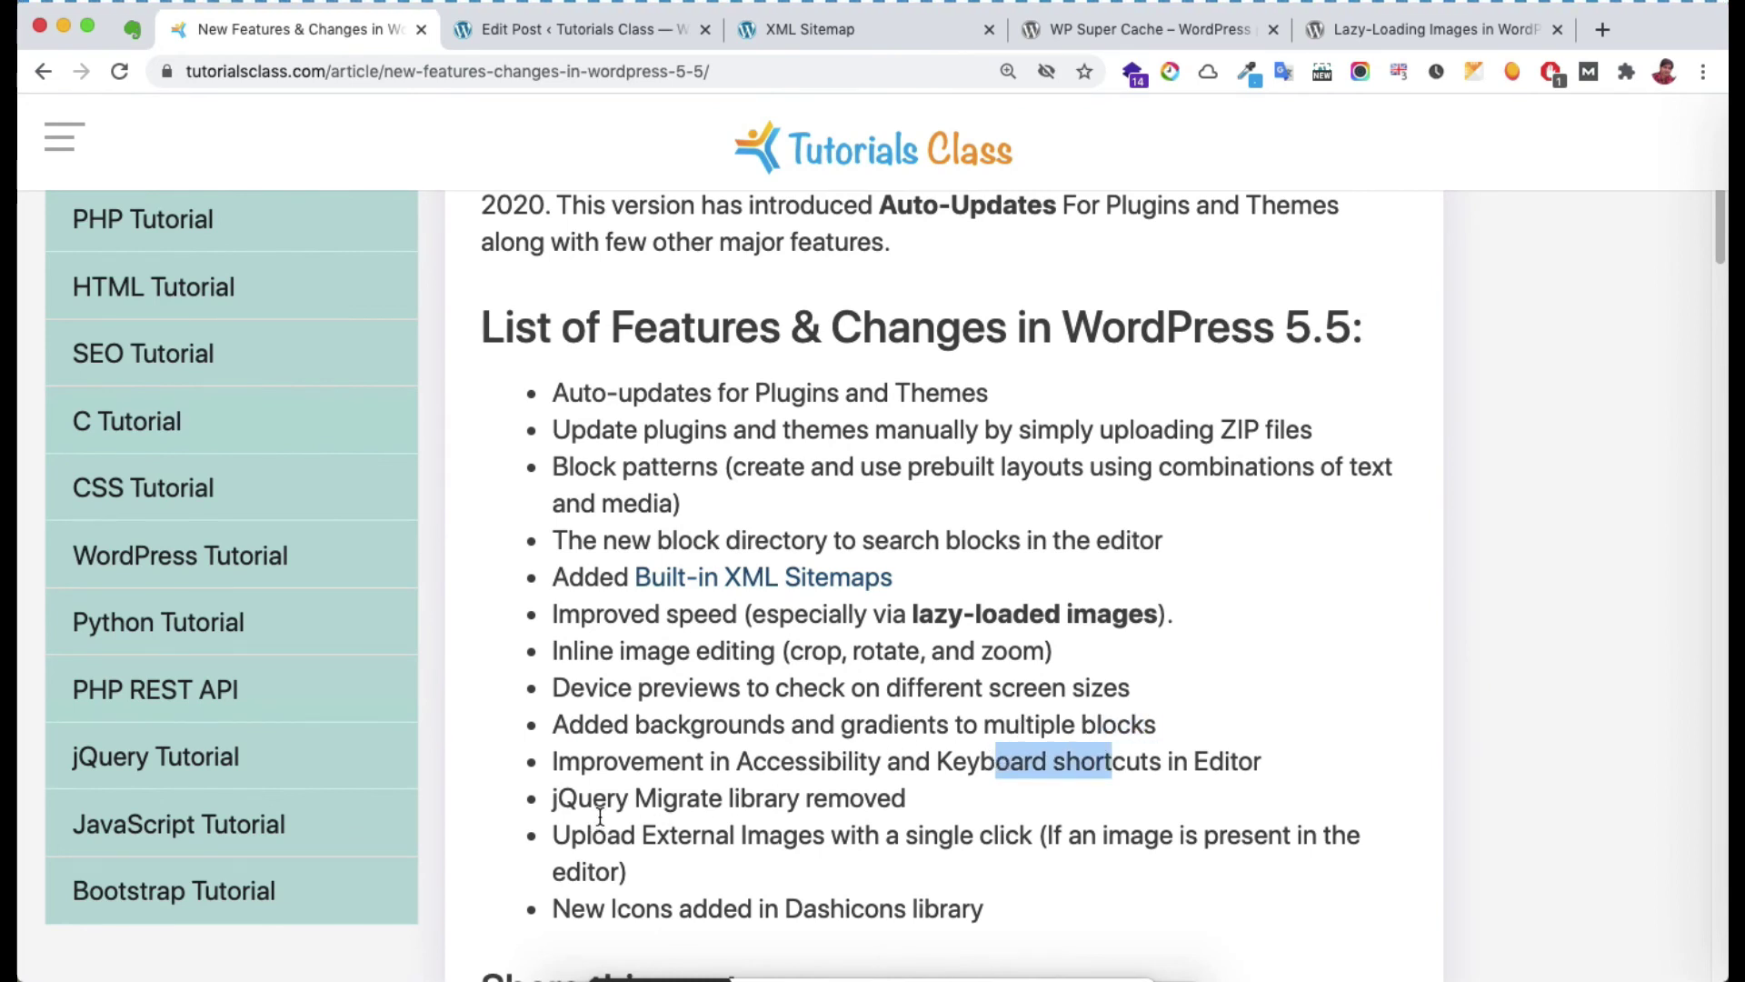
pyautogui.click(554, 799)
pyautogui.moveTo(848, 799); pyautogui.dragTo(918, 802)
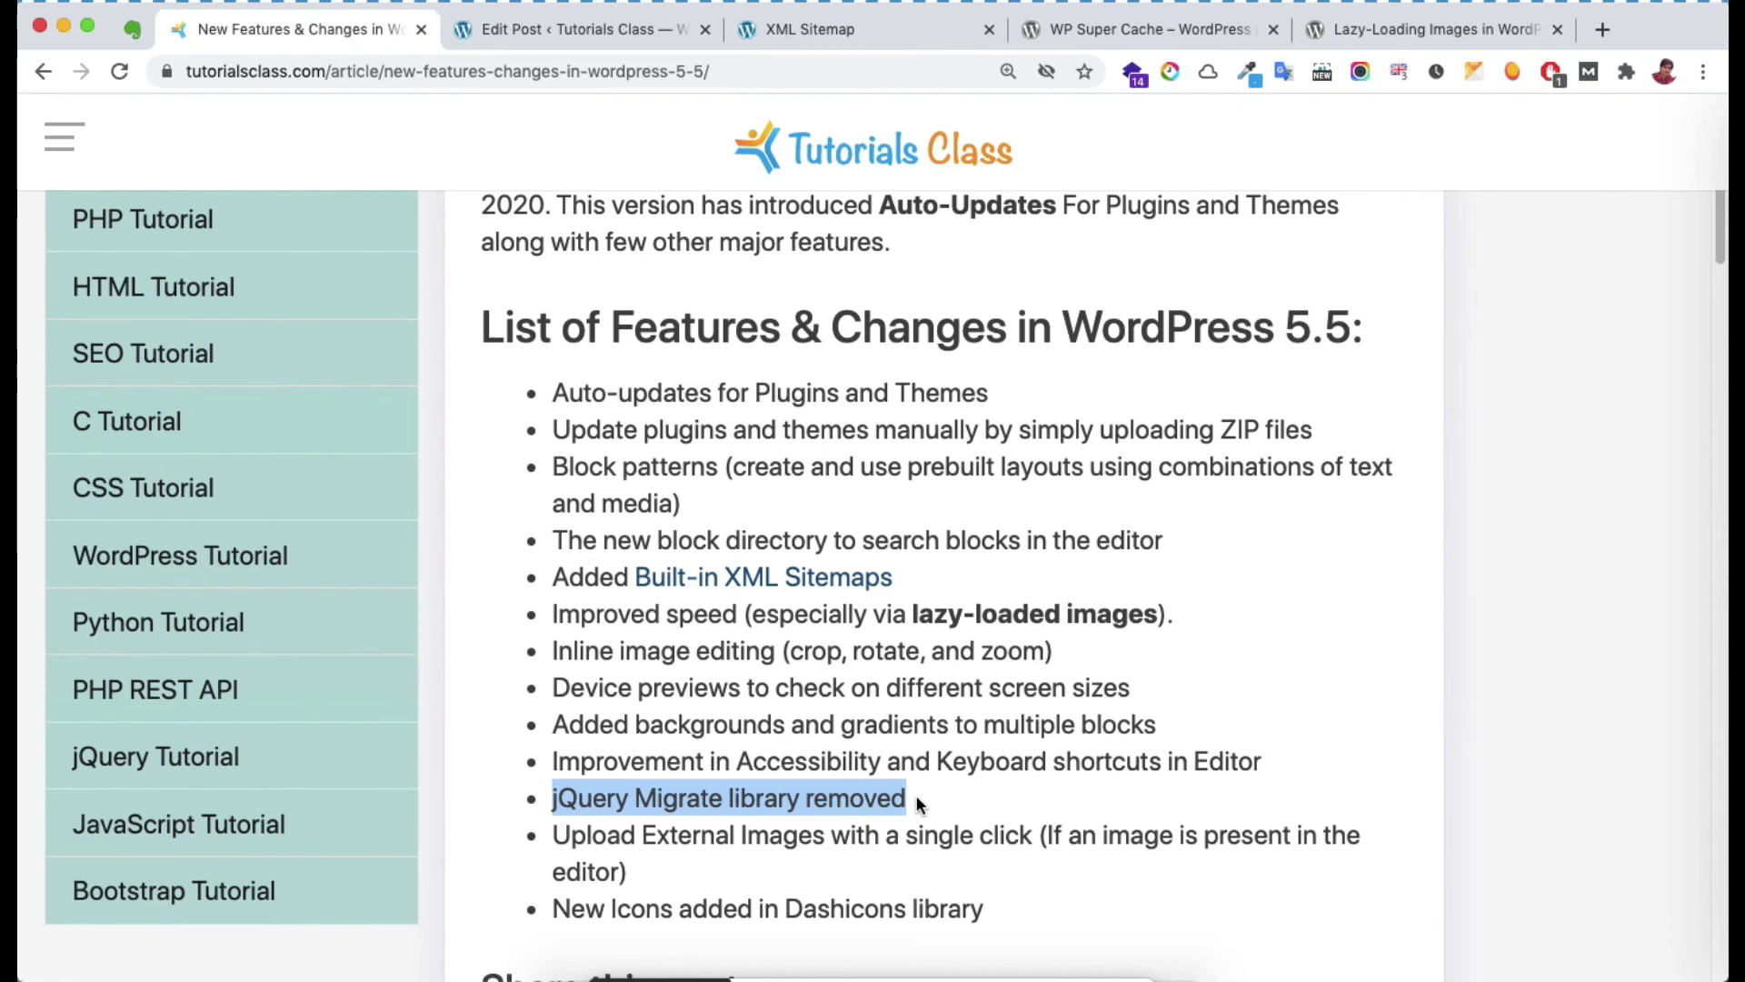
# Step: Highlight "Upload External Images with a single click" and part of the Dashicons library entry in the feature list
pyautogui.click(654, 829)
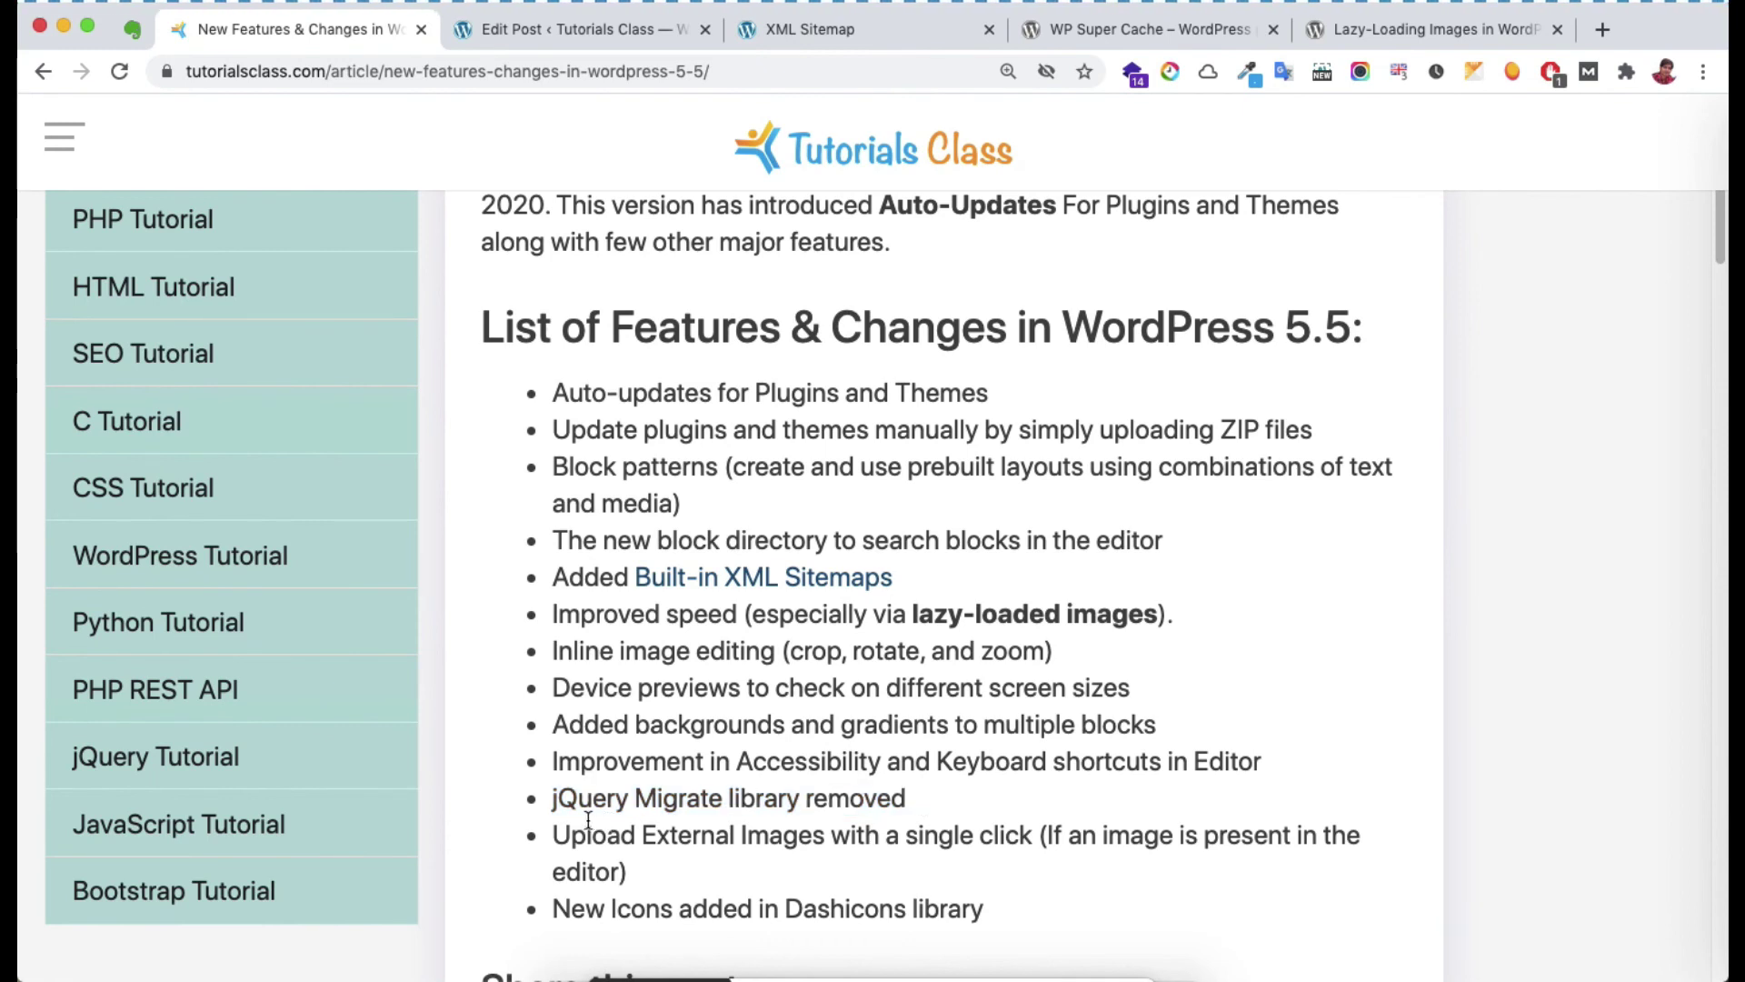
pyautogui.moveTo(552, 835); pyautogui.dragTo(1036, 834)
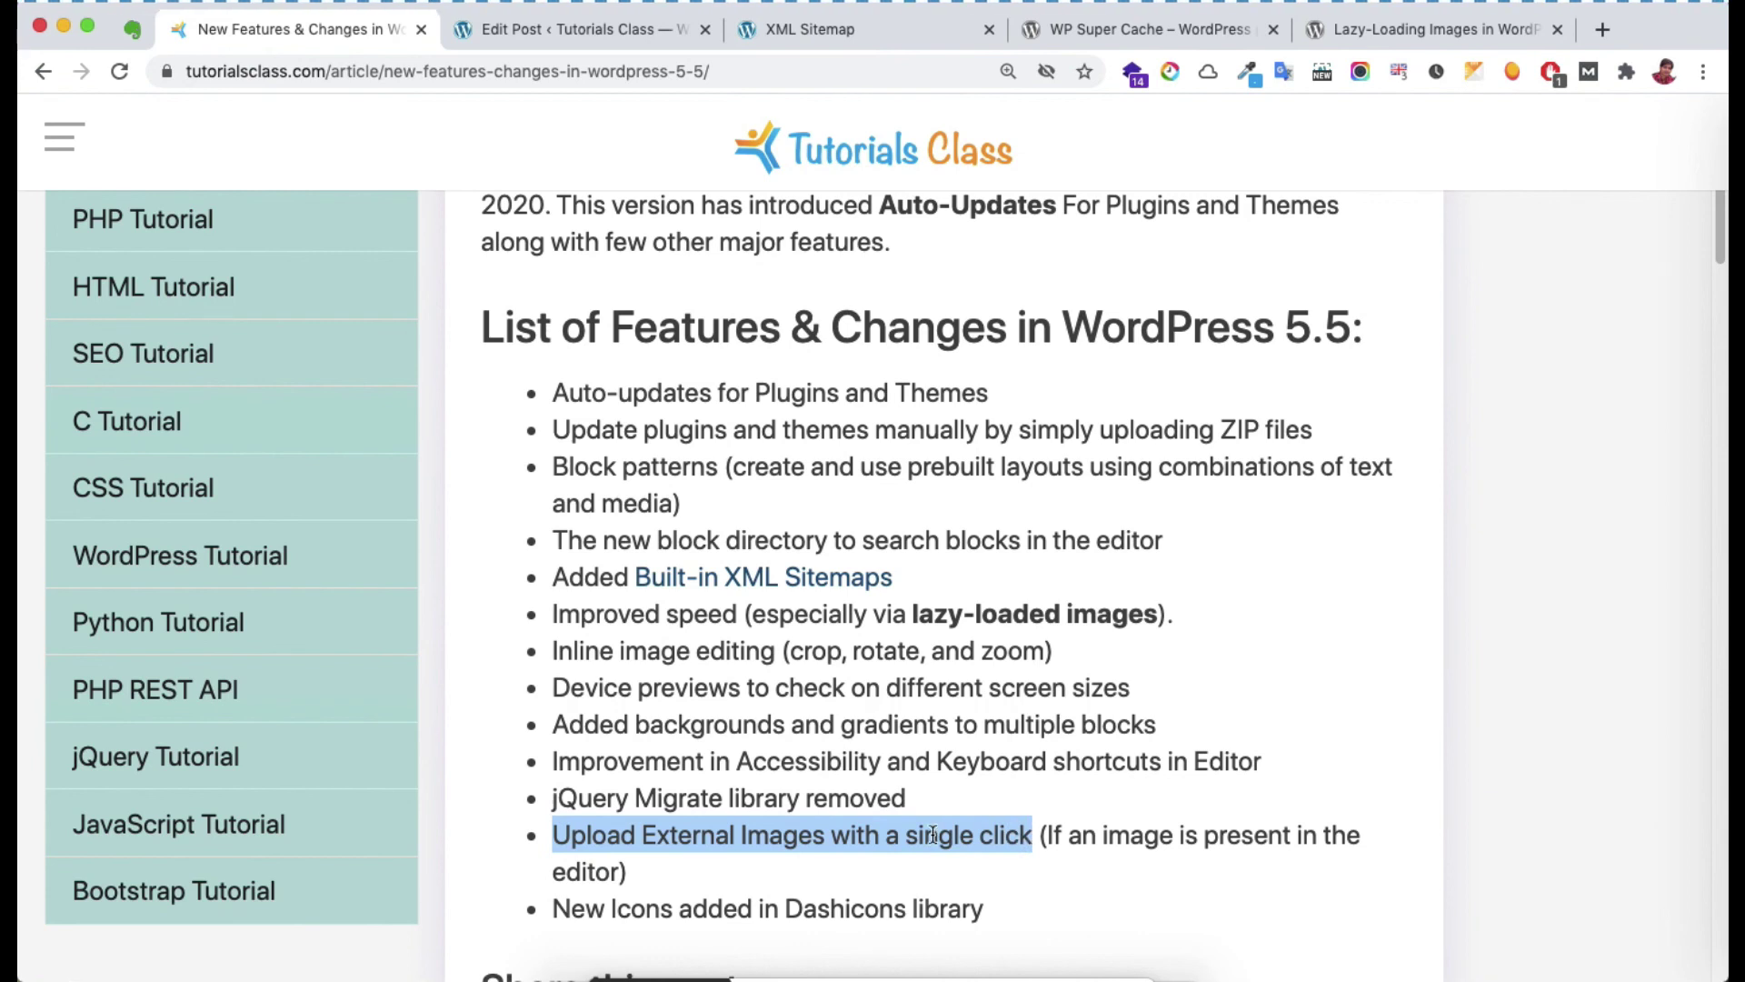
pyautogui.doubleClick(583, 866)
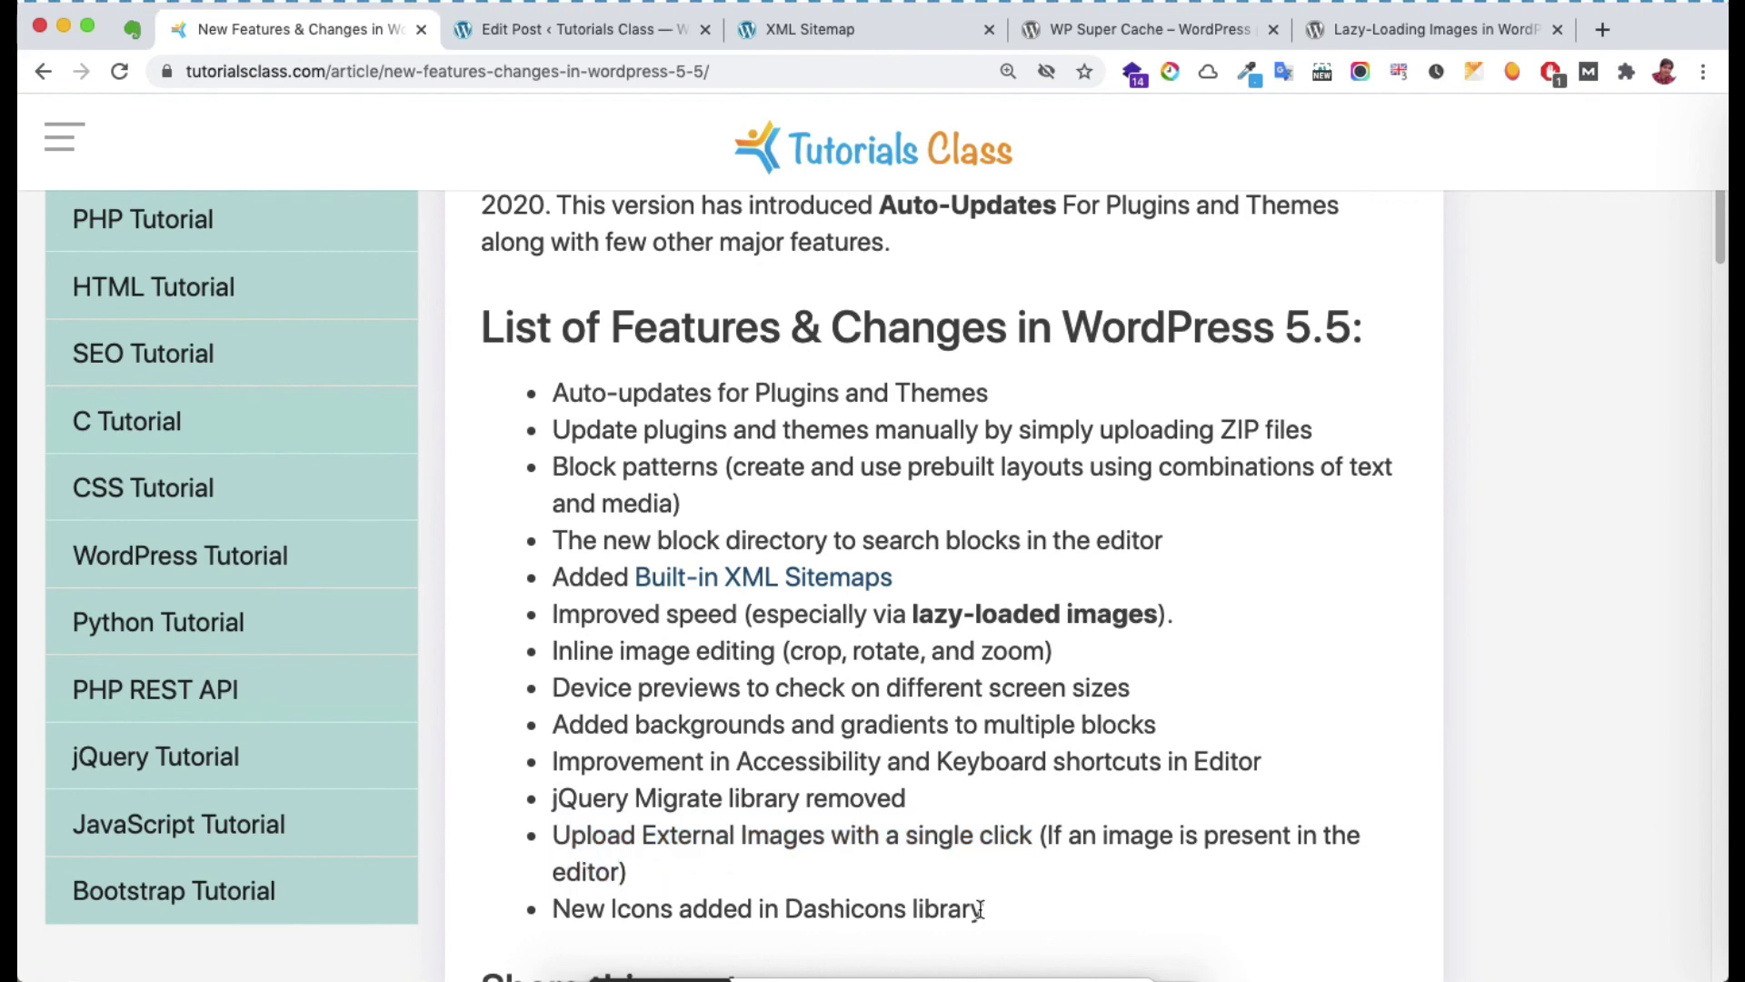
pyautogui.moveTo(986, 911); pyautogui.dragTo(817, 909)
pyautogui.click(1022, 916)
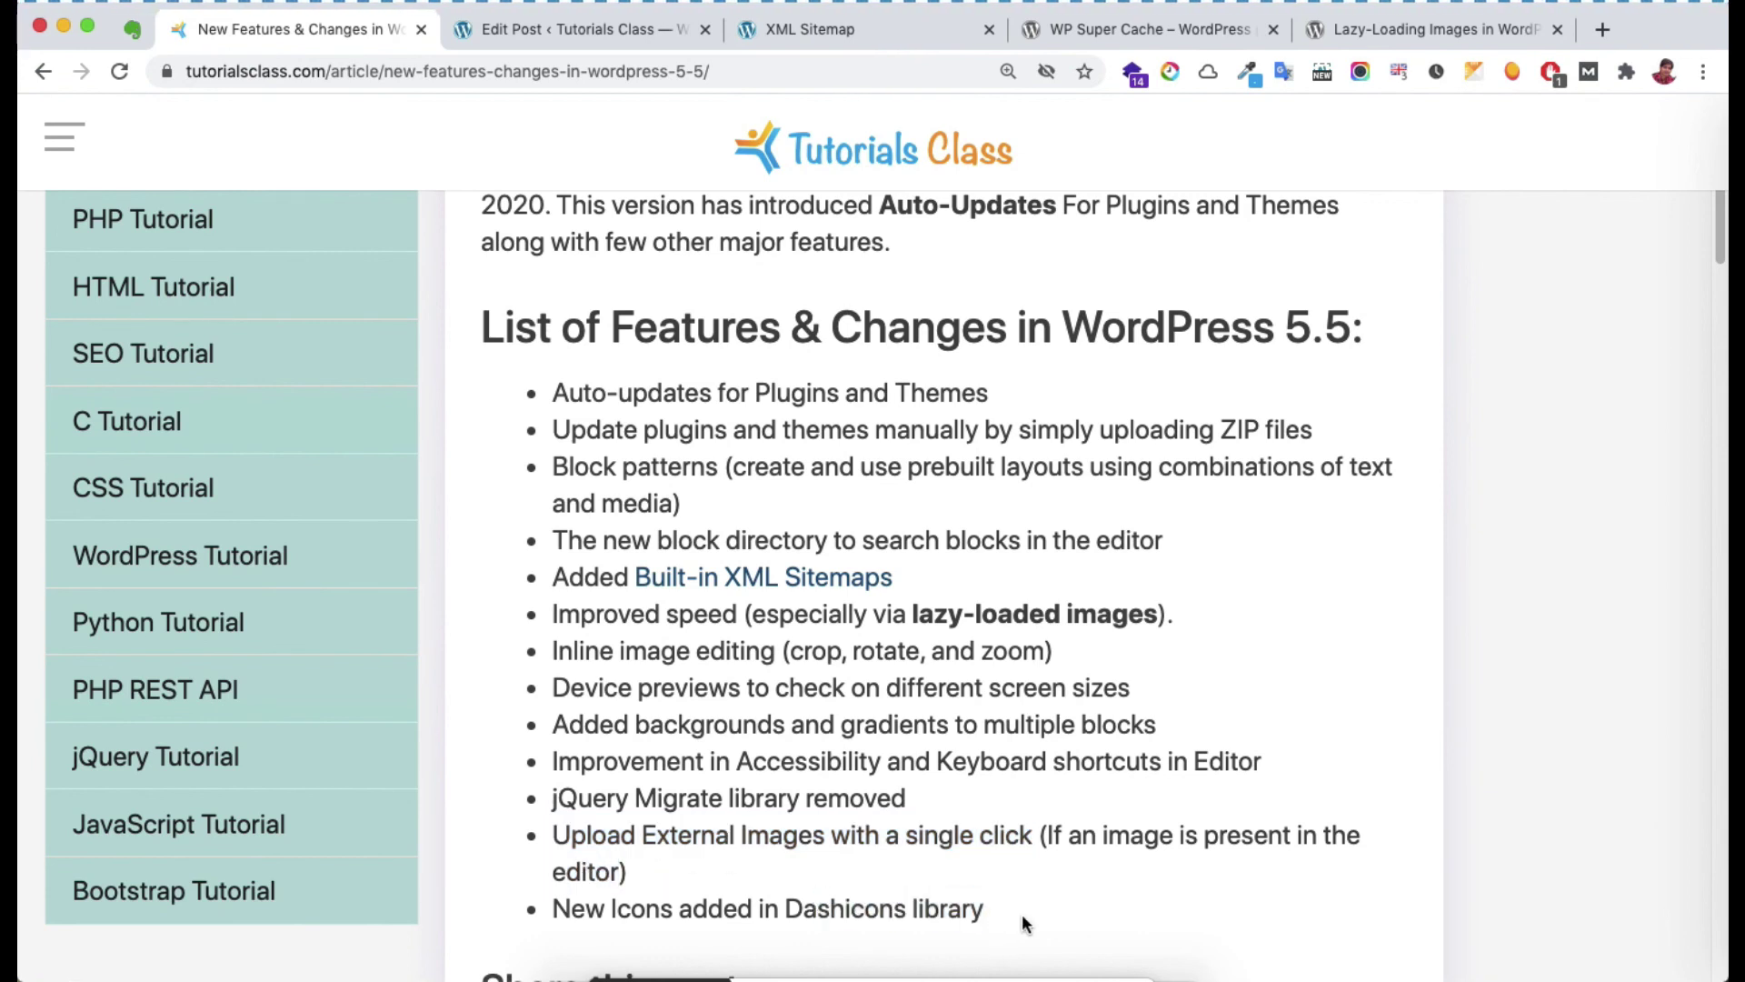